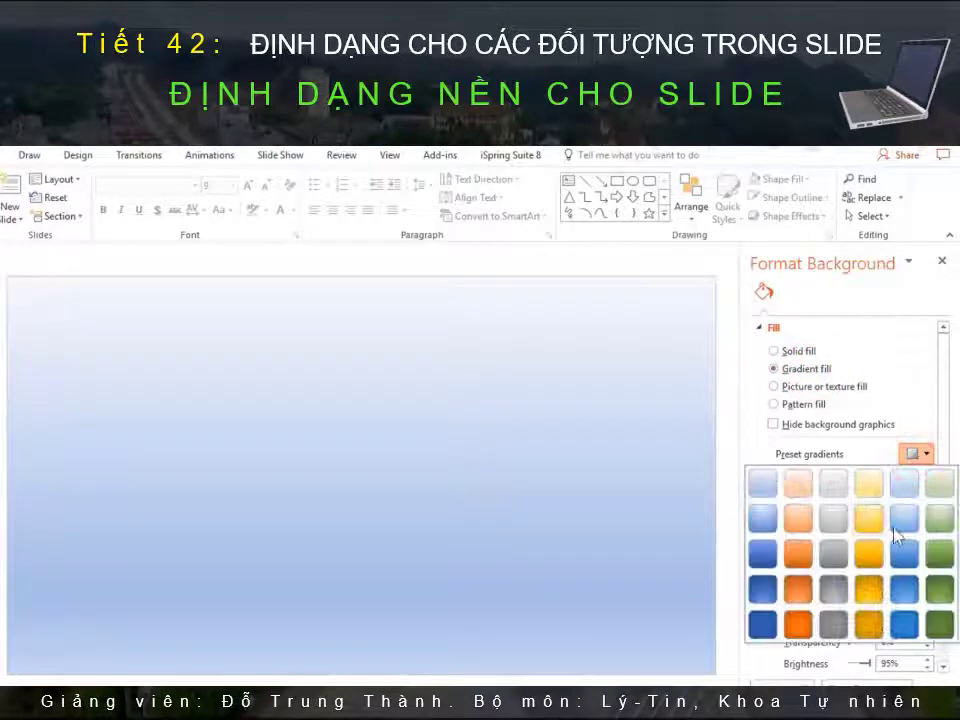
Step: Apply a blue preset gradient with a standard blue middle stop, then switch to picture or texture fill
left_click(910, 557)
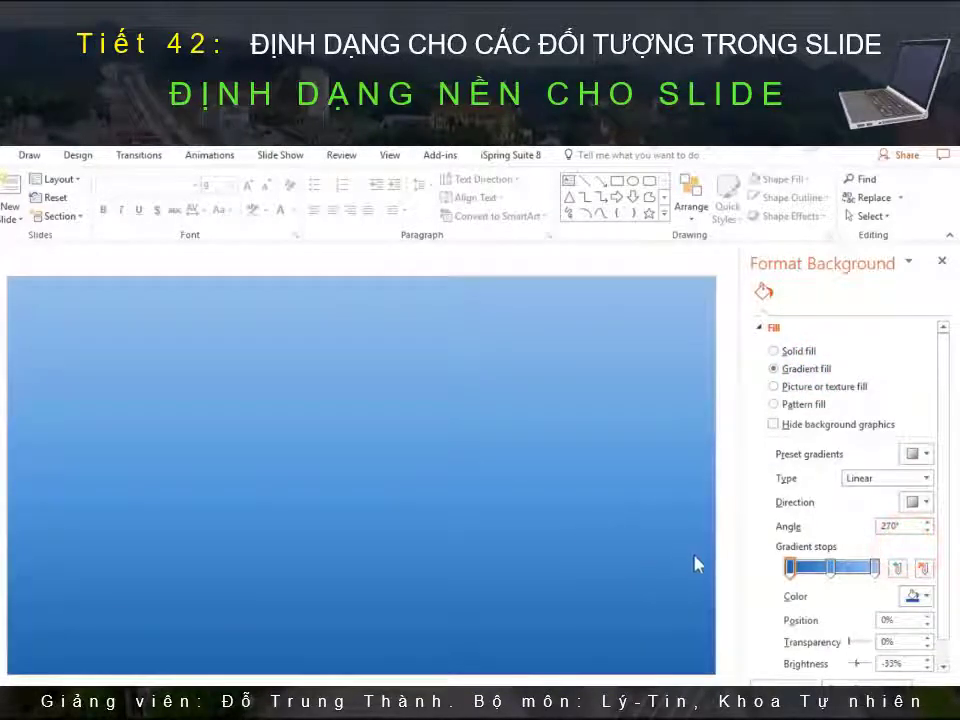
left_click(830, 567)
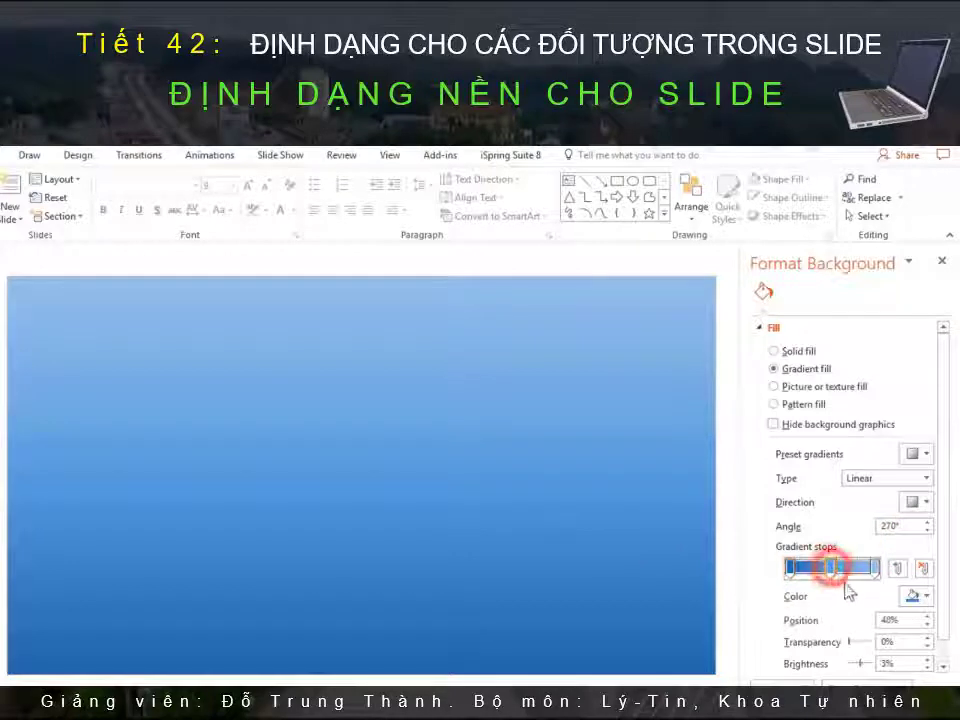
left_click(913, 598)
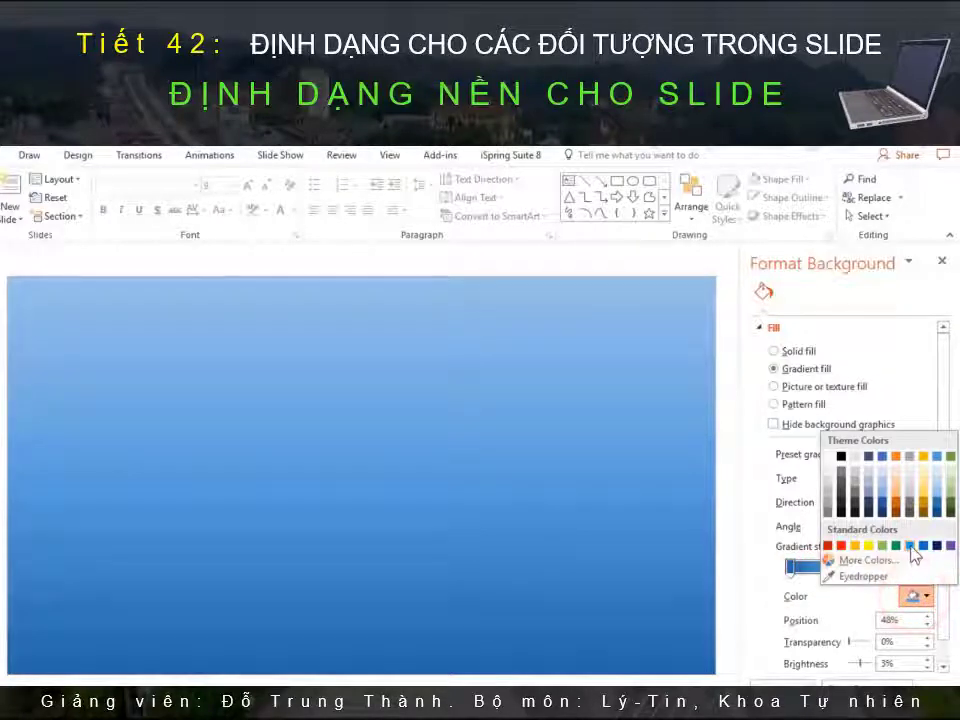
left_click(910, 545)
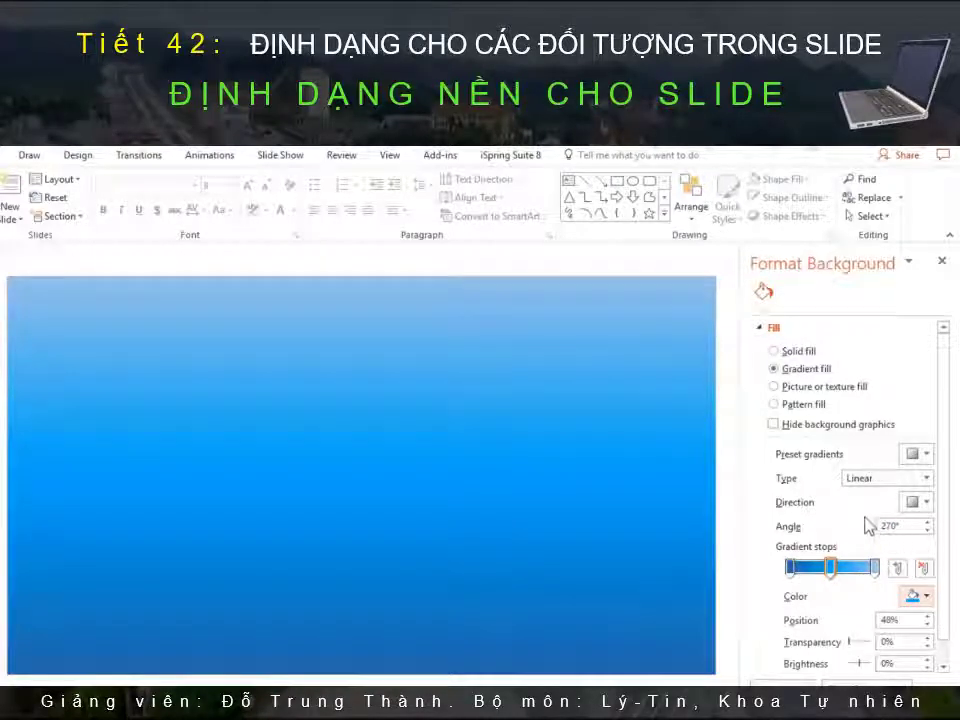
left_click(778, 387)
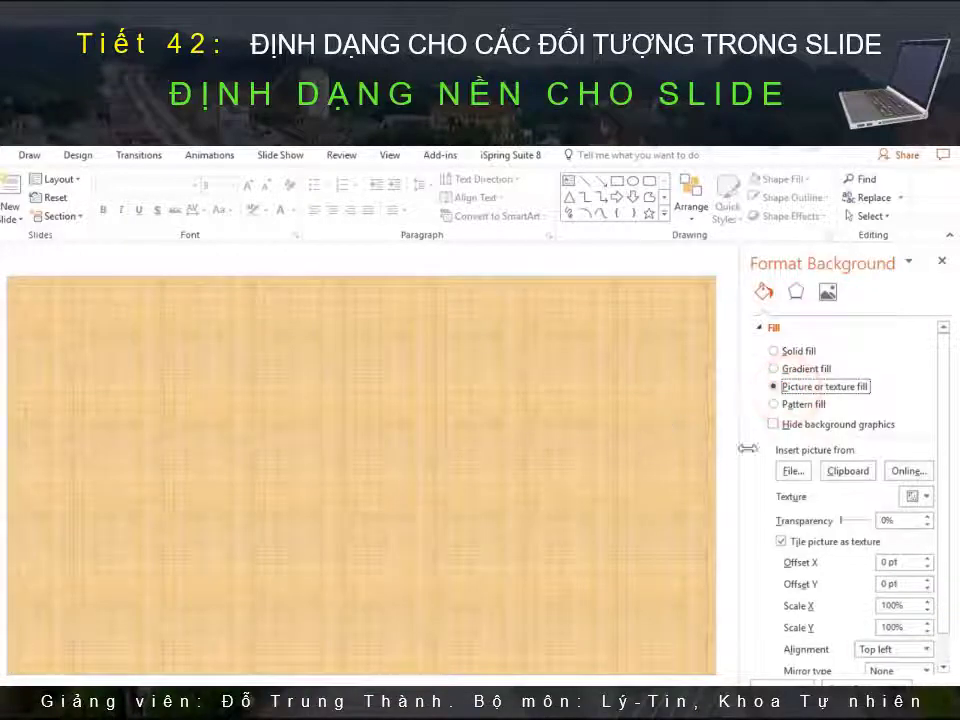
Step: Set the festival photo as the background, then replace it with a red diamond pattern fill
left_click(792, 472)
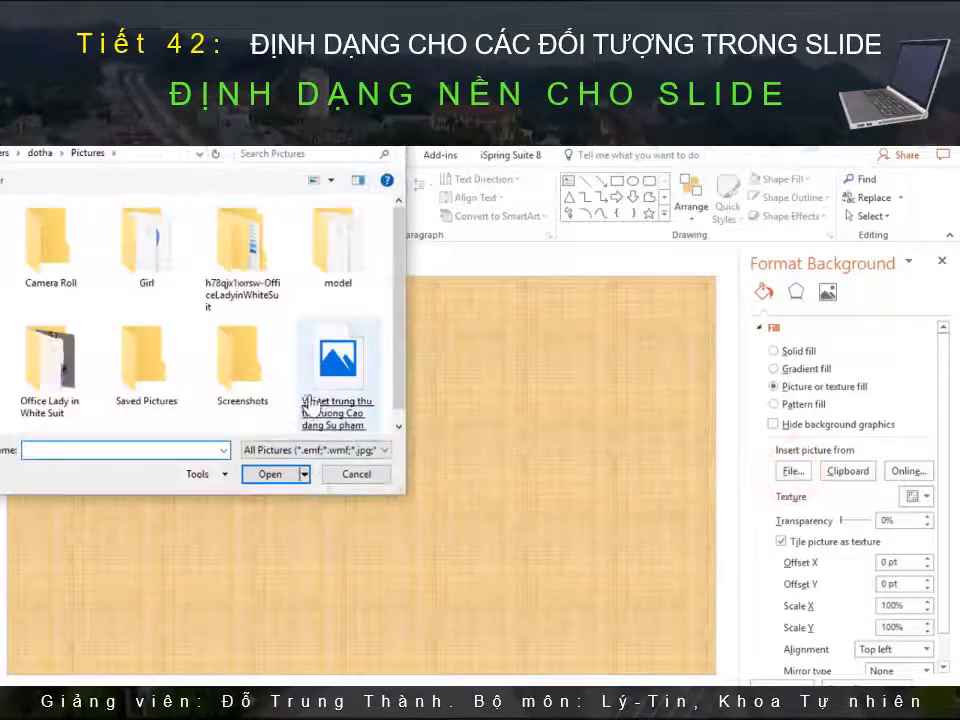
double_click(338, 384)
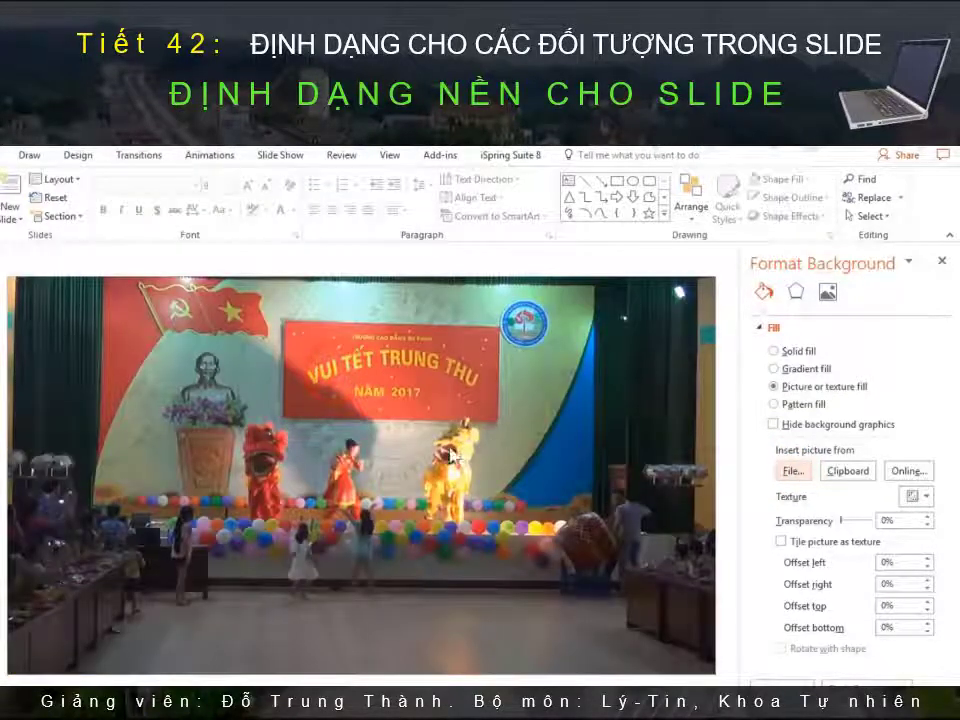
left_click(785, 406)
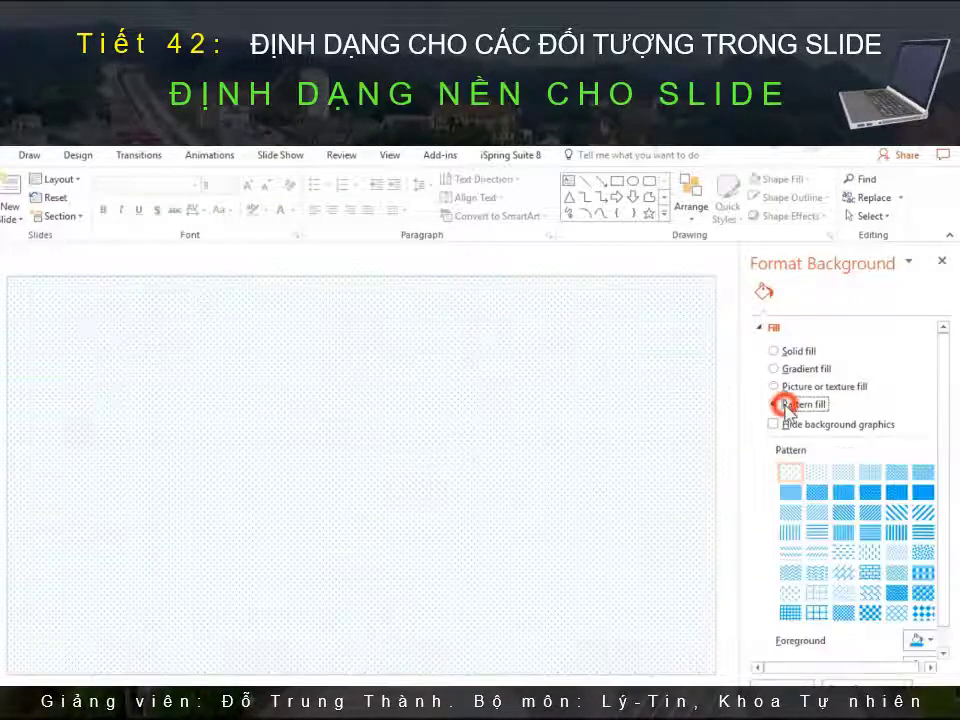
left_click(893, 533)
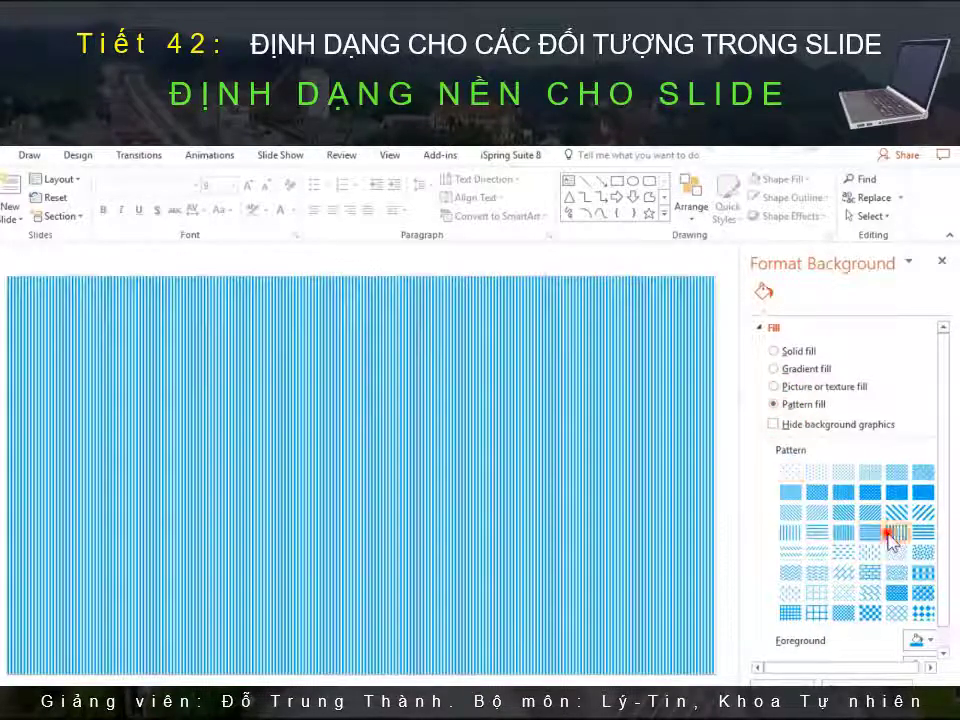
left_click(918, 572)
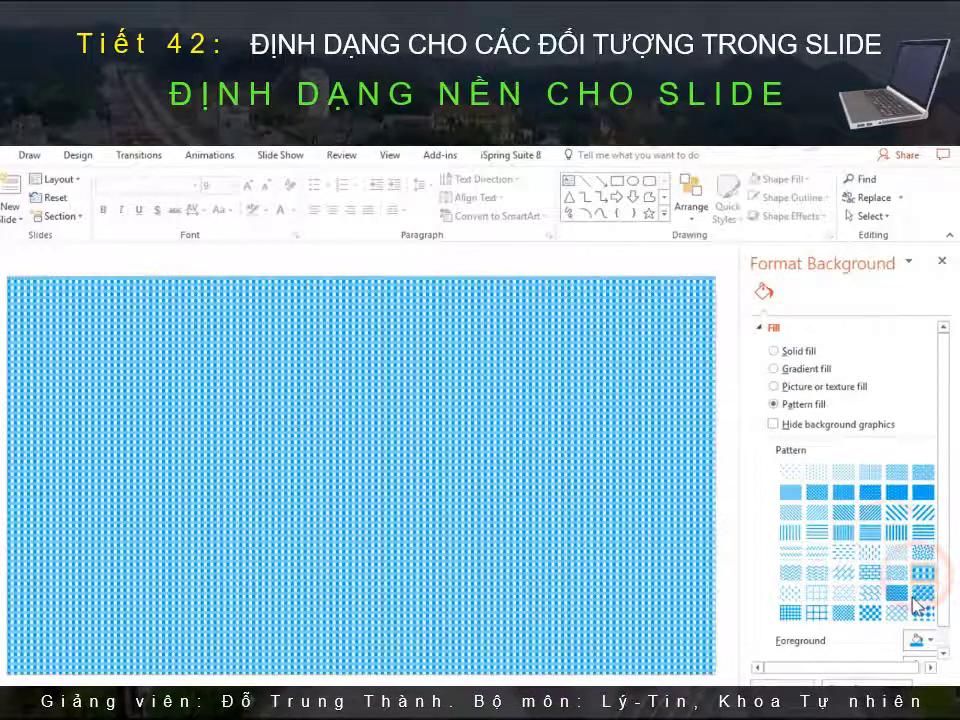
left_click(920, 592)
left_click(896, 594)
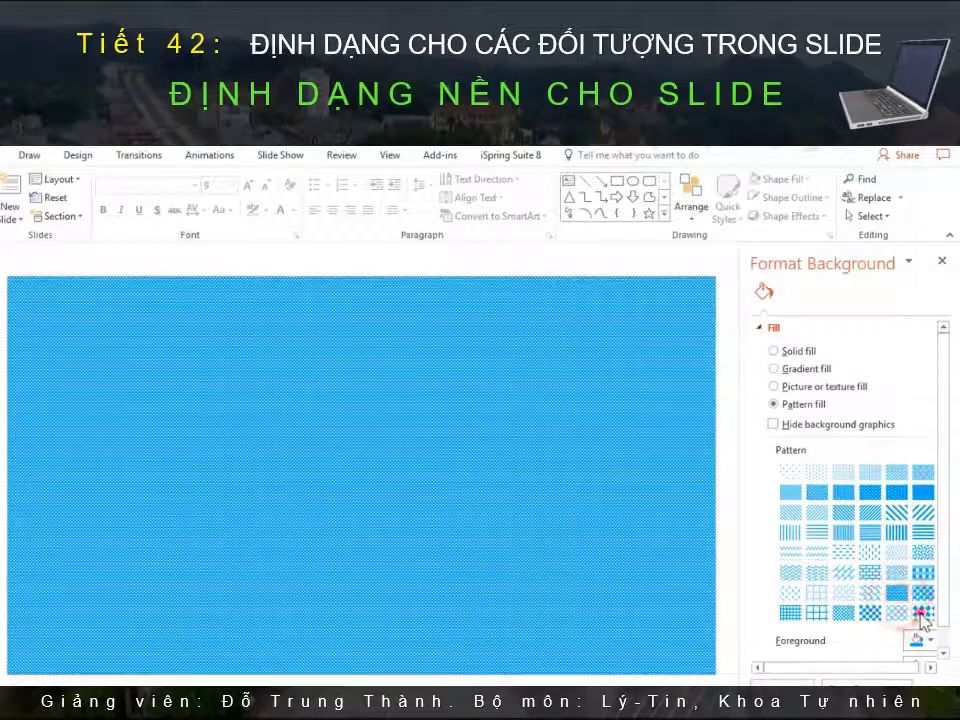
left_click(920, 612)
left_click(914, 640)
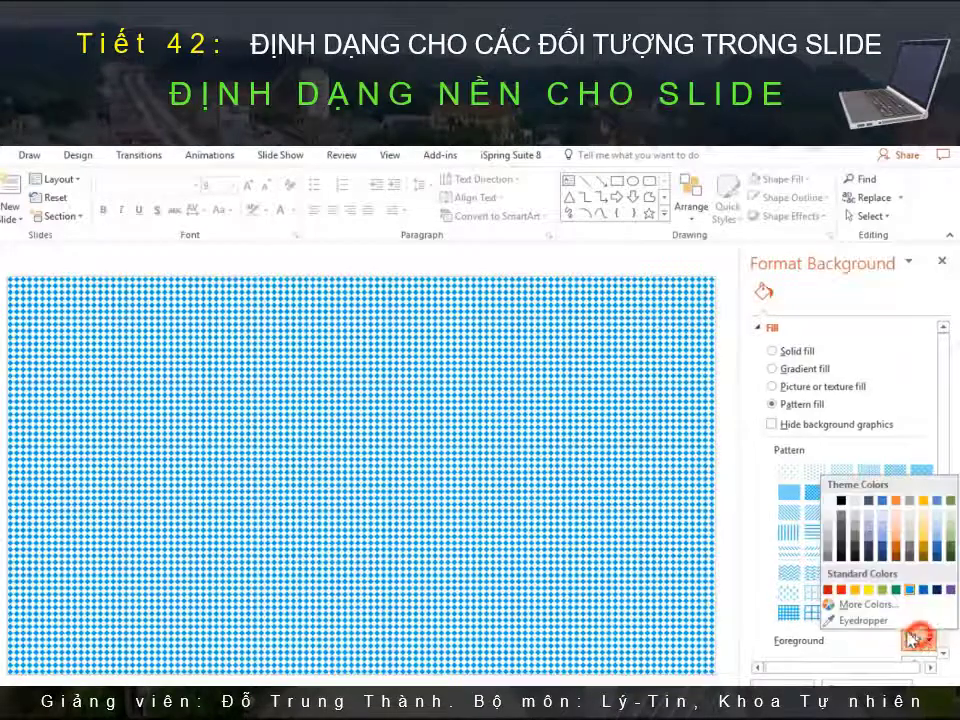
left_click(829, 591)
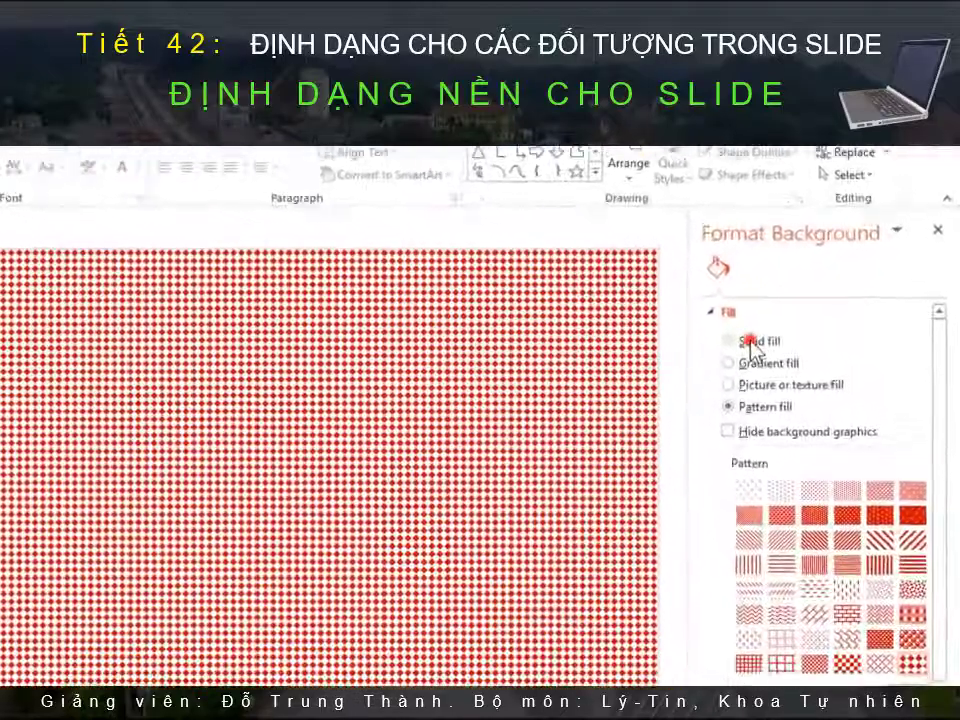
Step: Change the slide background to a solid white fill
left_click(792, 355)
left_click(910, 481)
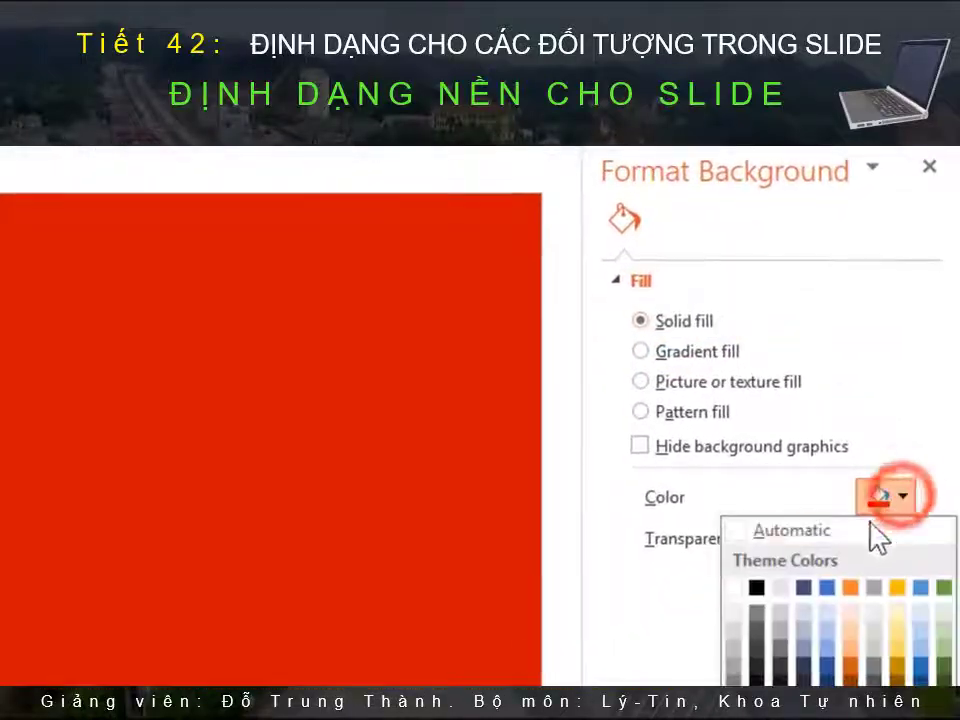
left_click(735, 590)
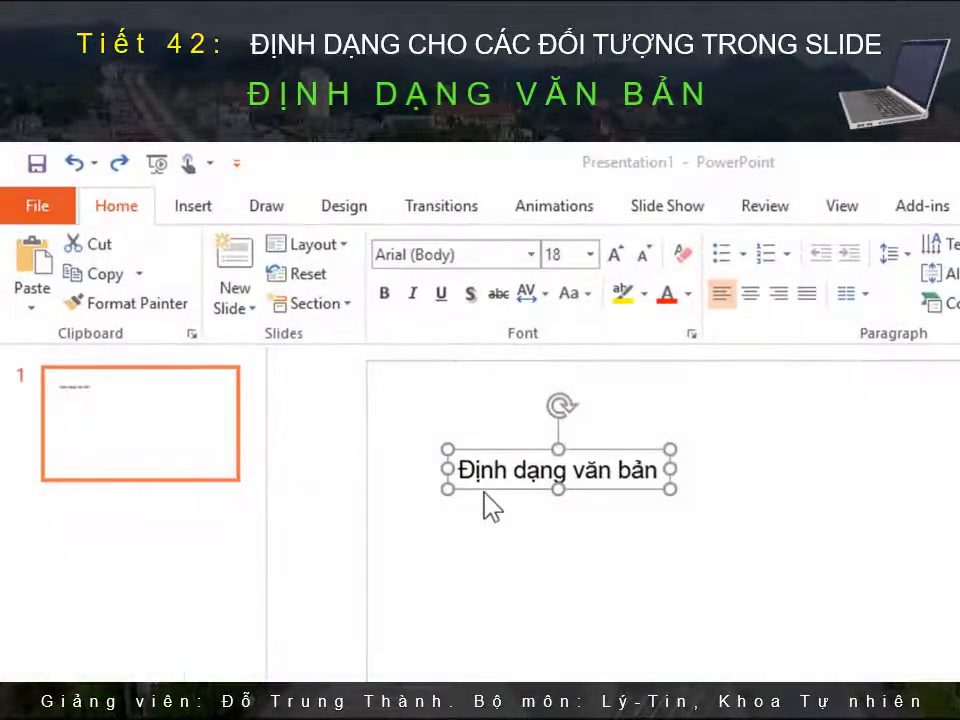
Step: Make the 'Định dạng văn bản' text bold at 40 pt
left_click(484, 492)
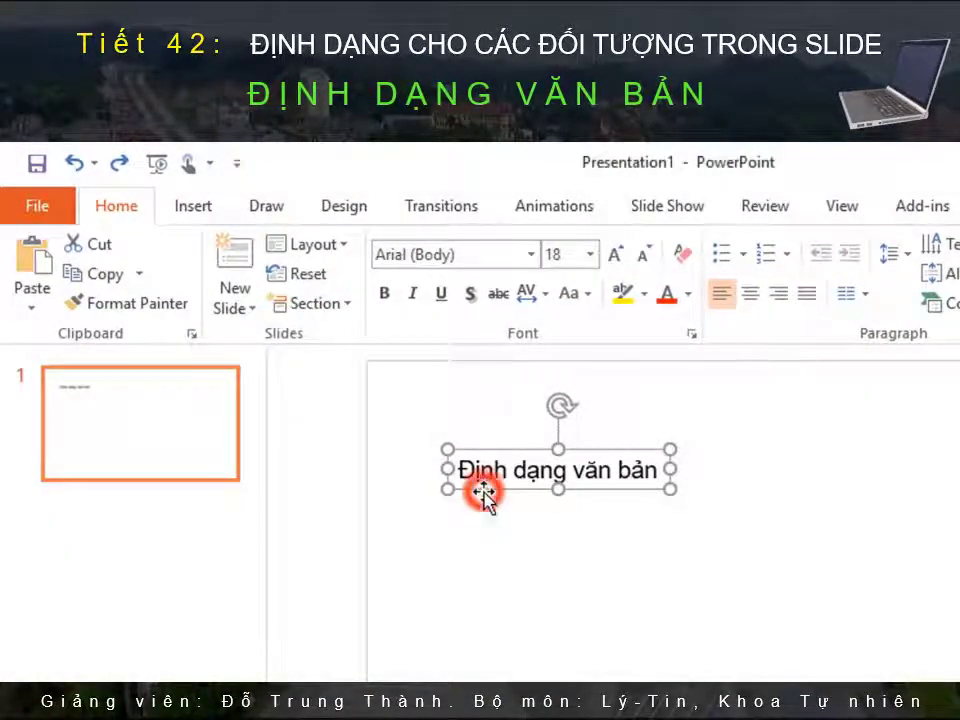
left_click(385, 295)
left_click(591, 254)
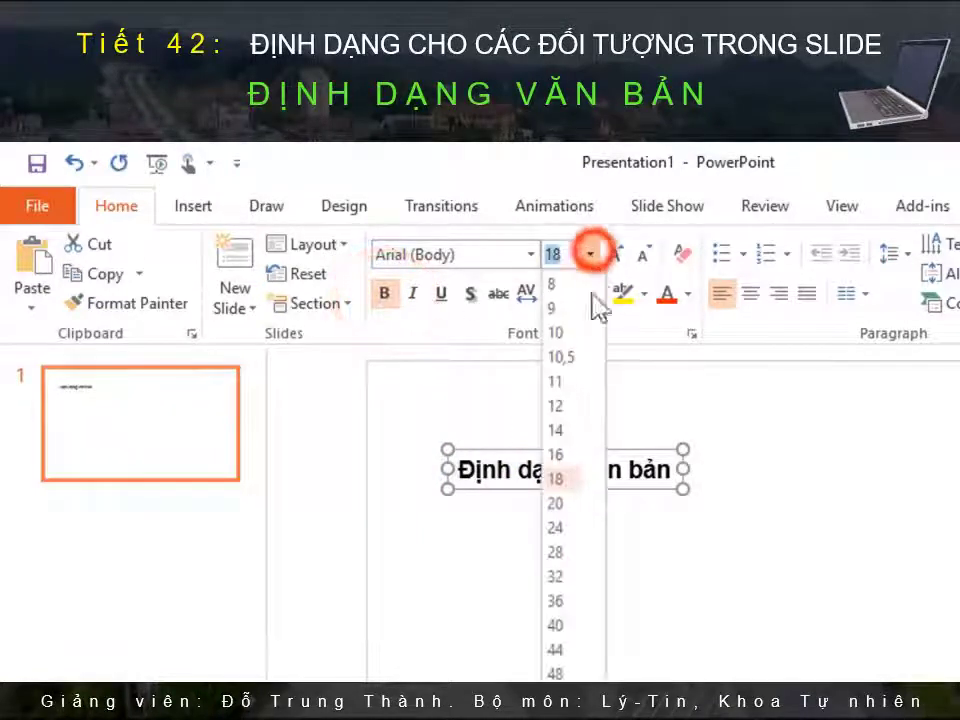
left_click(557, 626)
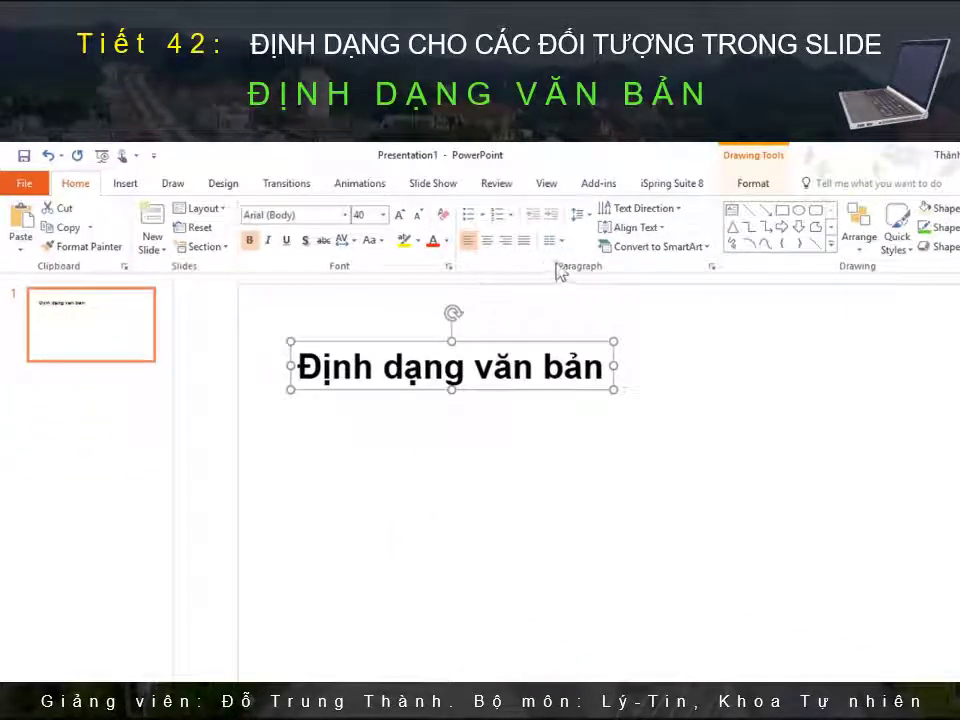
left_click(756, 186)
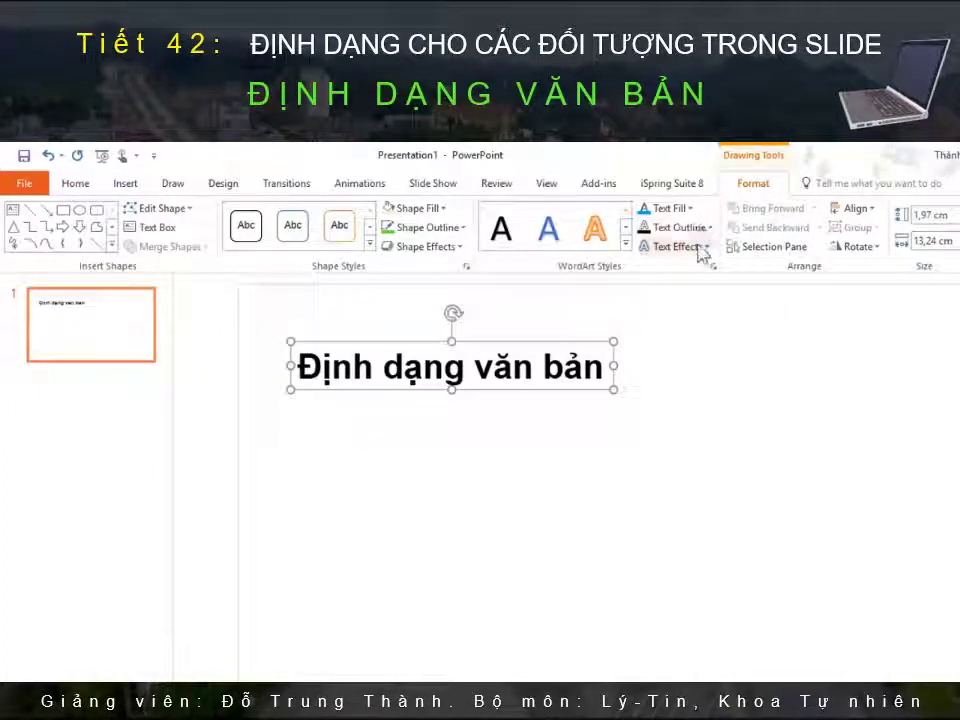
Step: Warp the text with the Chevron Down transform effect
left_click(690, 246)
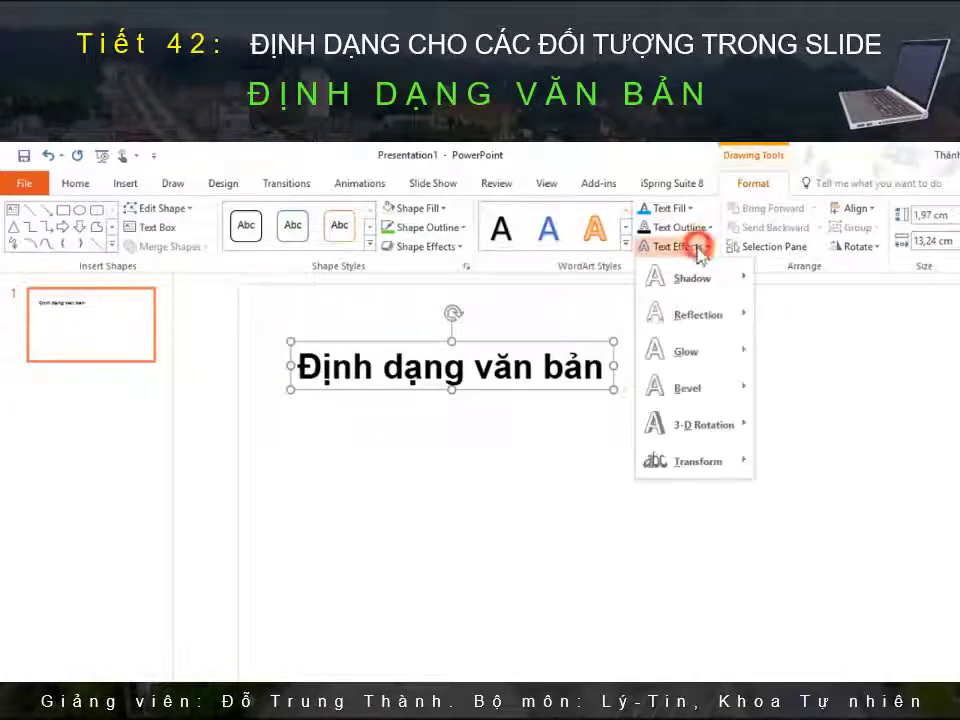
left_click(688, 461)
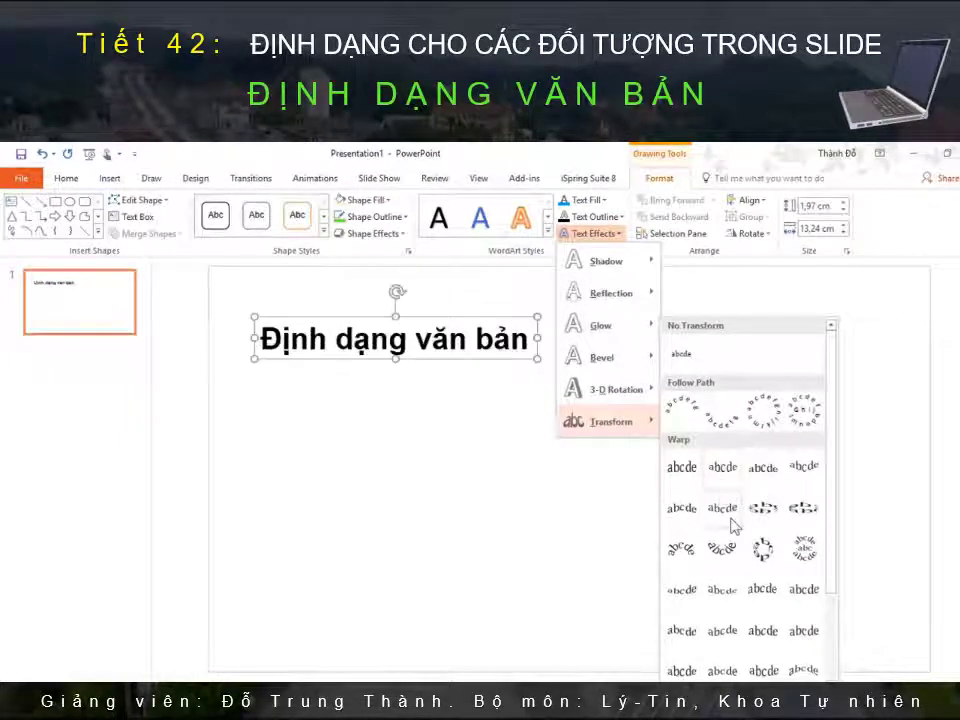
left_click(728, 511)
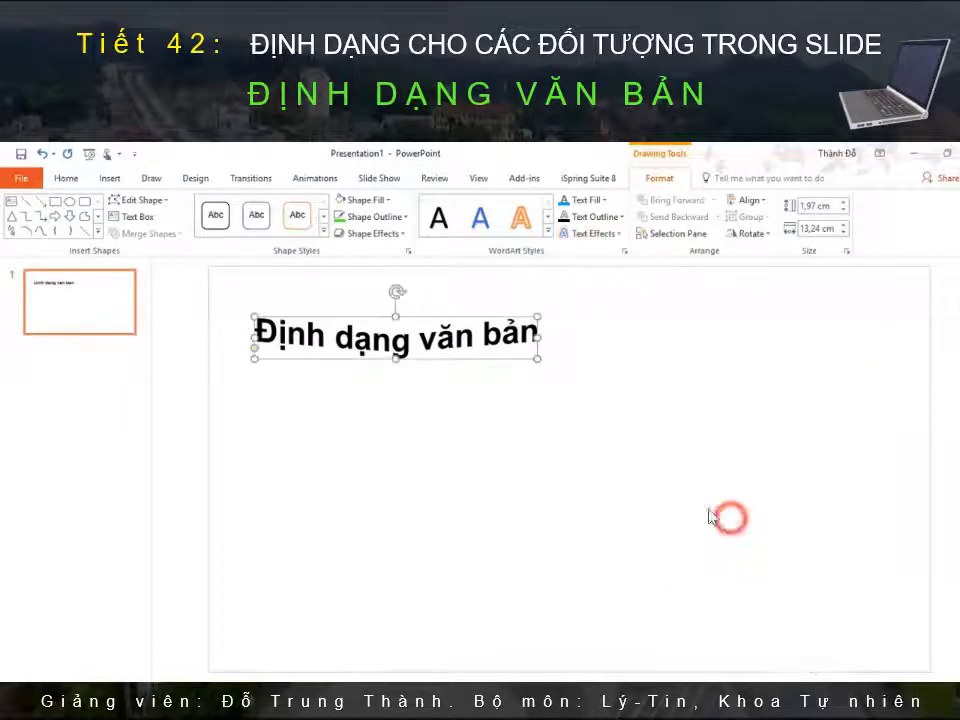
left_click(588, 200)
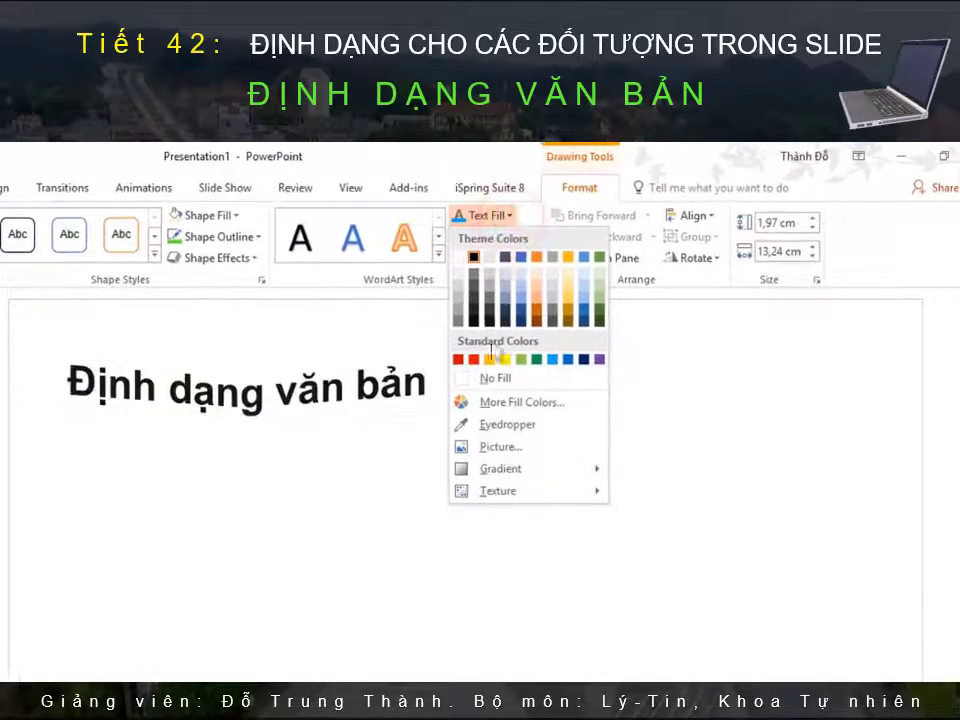
Step: Fill the warped text with standard blue
left_click(551, 361)
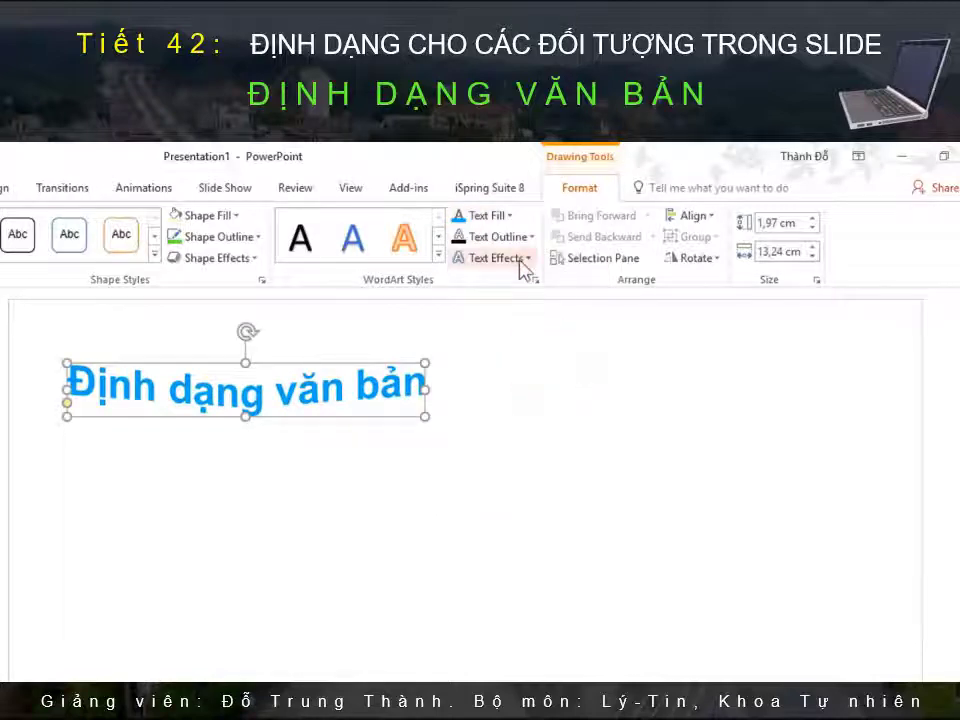
left_click(519, 259)
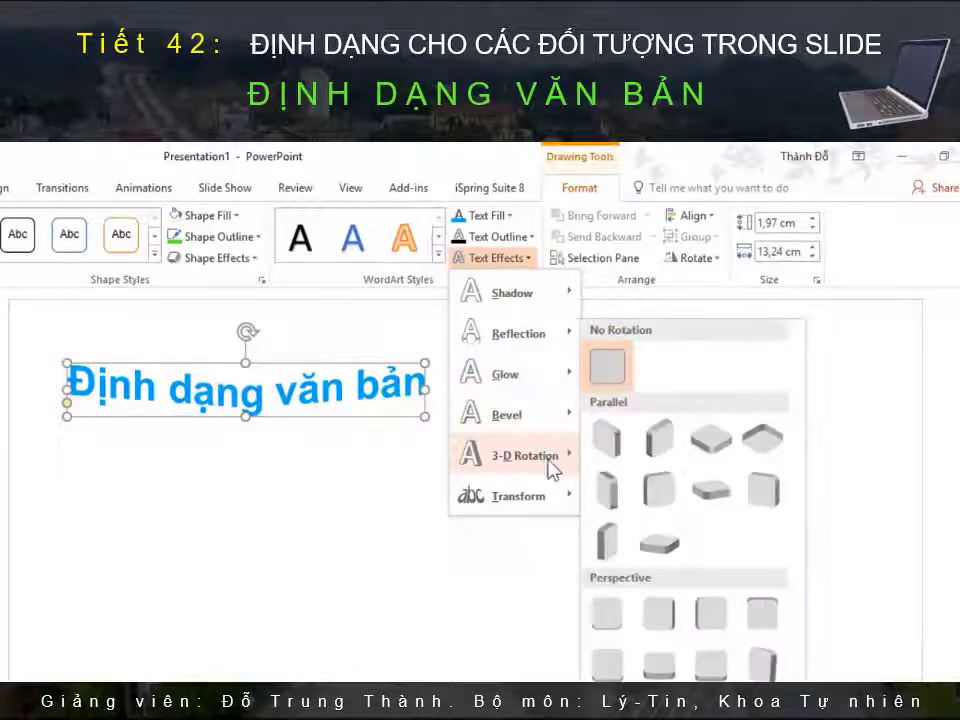
mouse_move(510, 414)
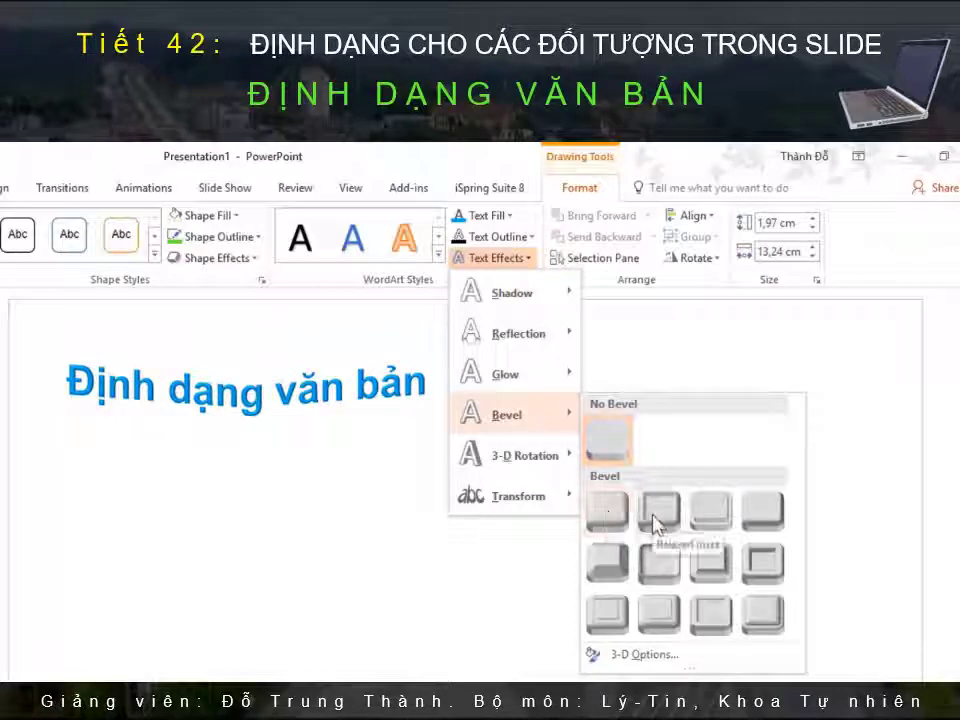
Step: Apply a bevel preset to the blue text
left_click(610, 570)
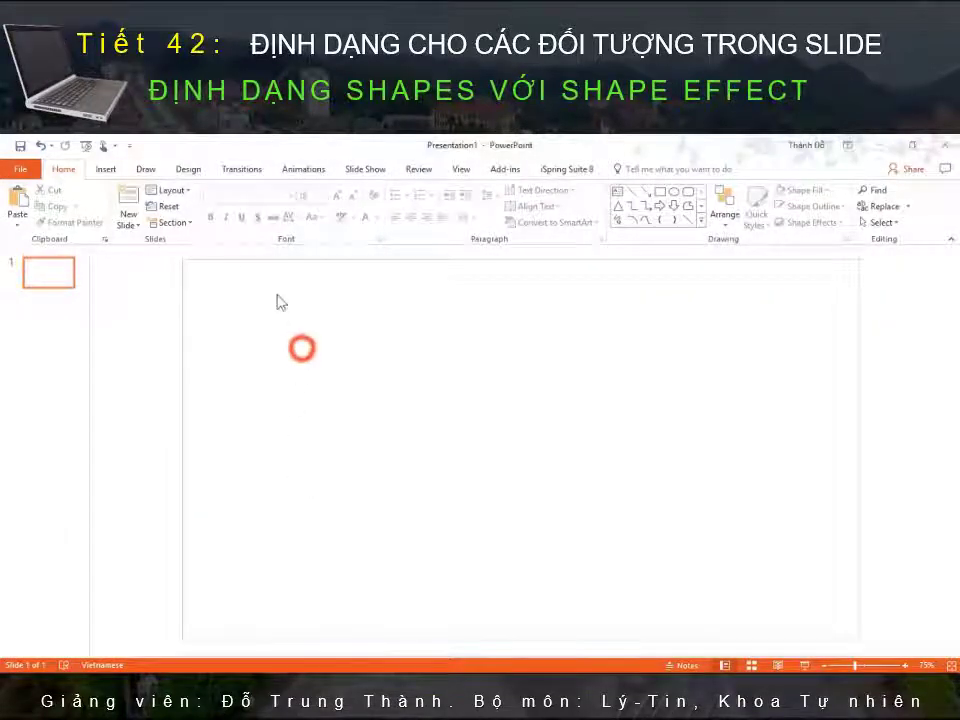
Step: Draw a square to the left of the slide centre
left_click(105, 169)
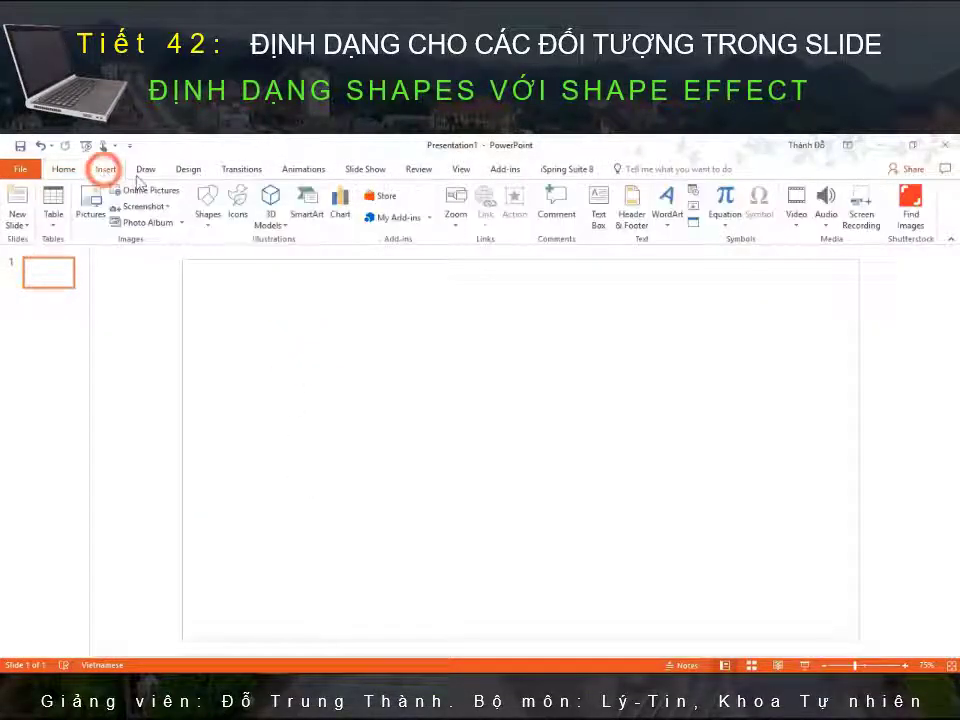
left_click(206, 218)
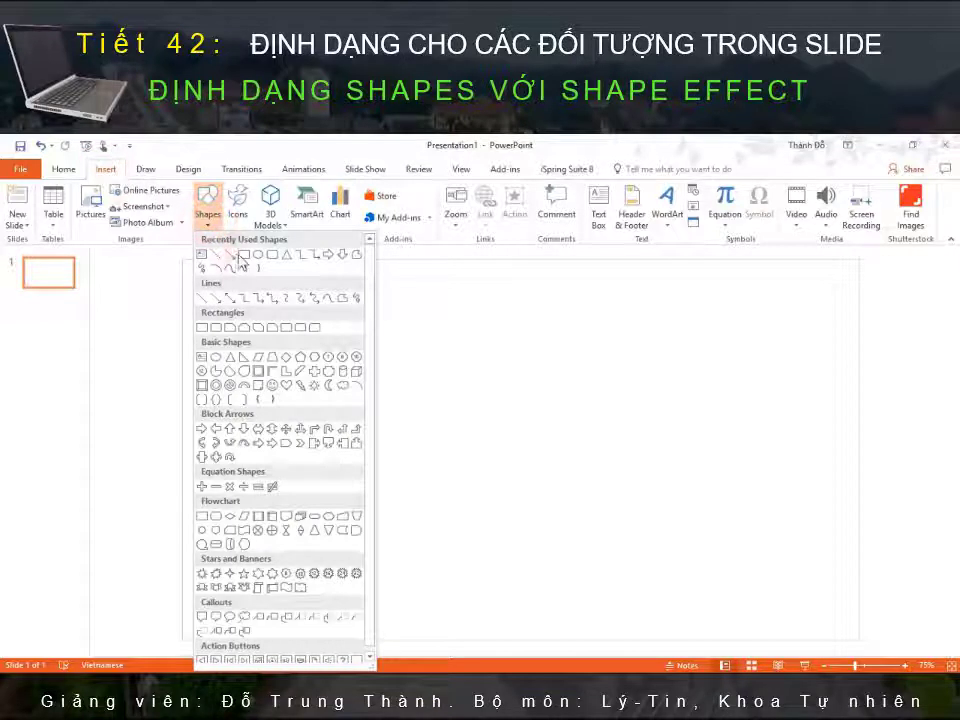
left_click(243, 256)
left_click_drag(267, 369, 399, 536)
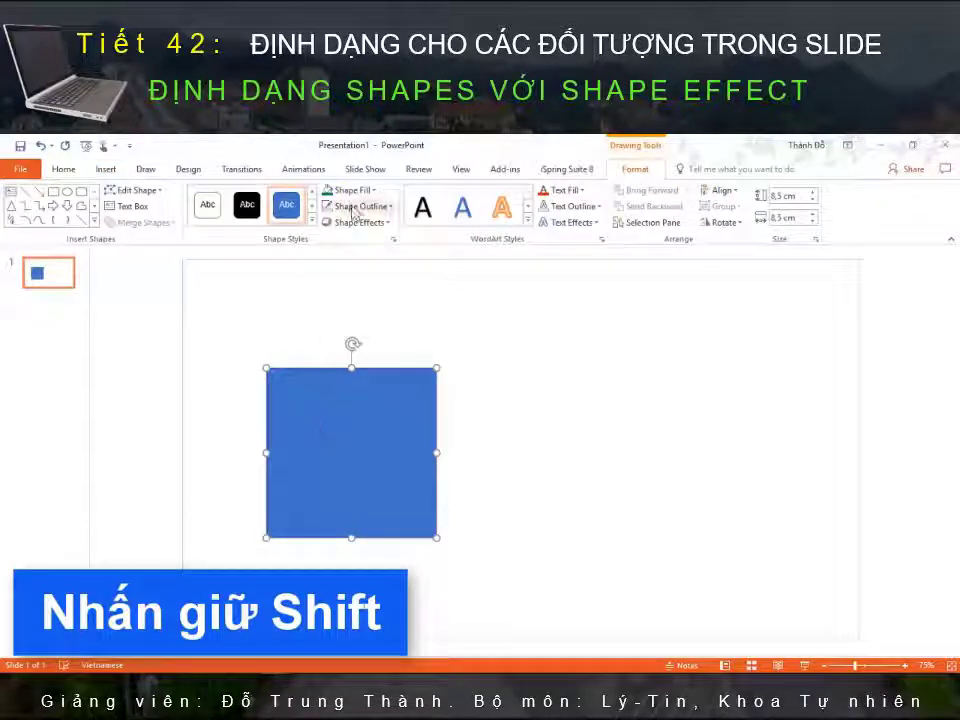
Step: Remove the square's outline and fill it light blue
left_click(388, 207)
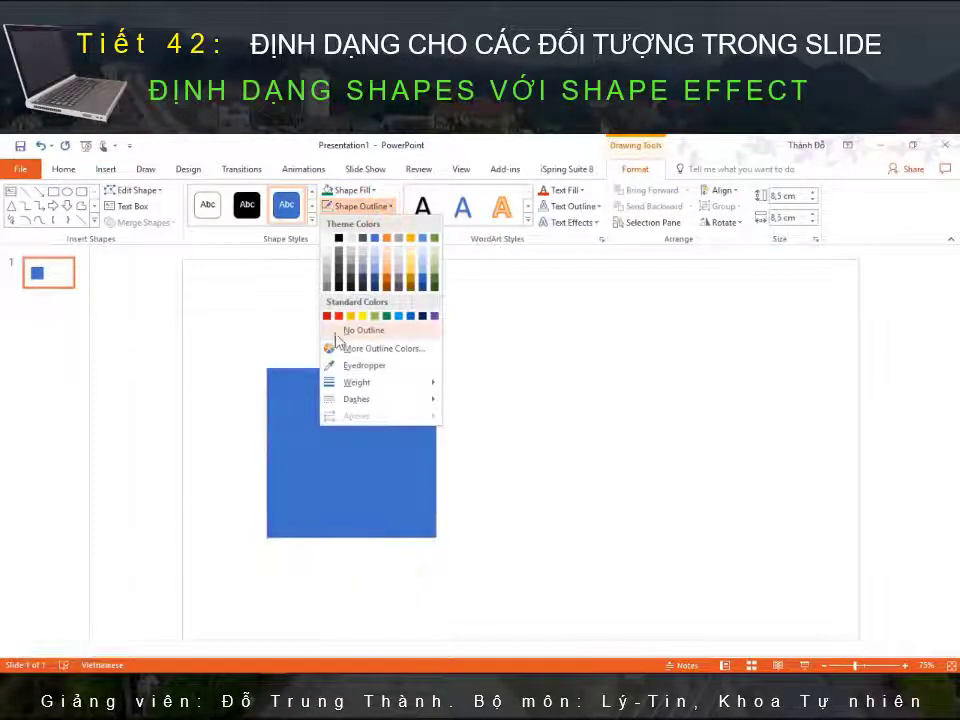
left_click(364, 333)
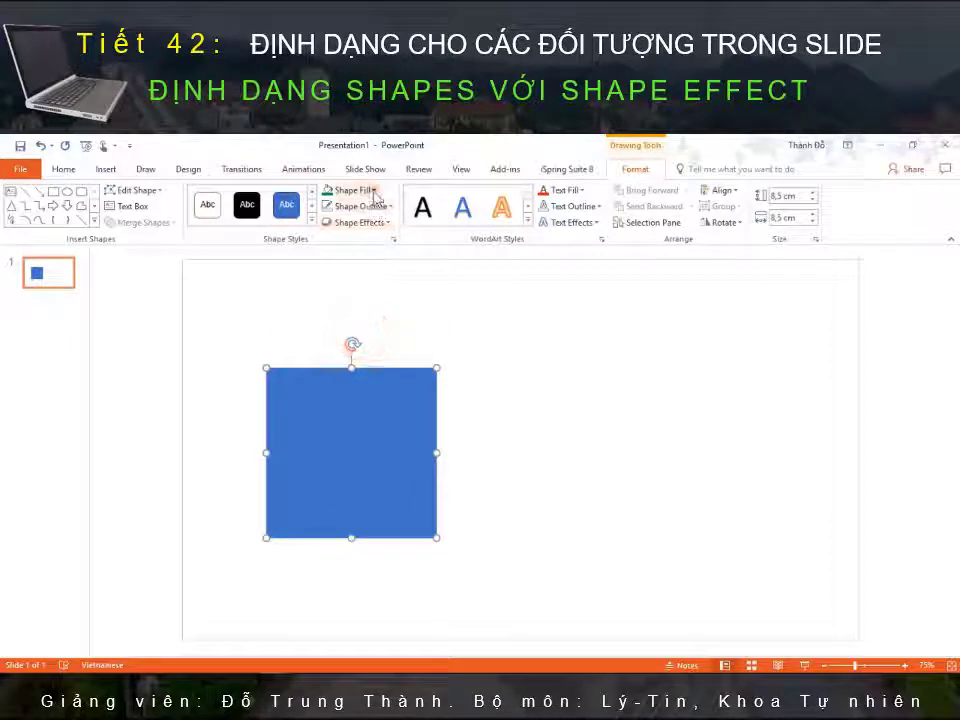
left_click(370, 190)
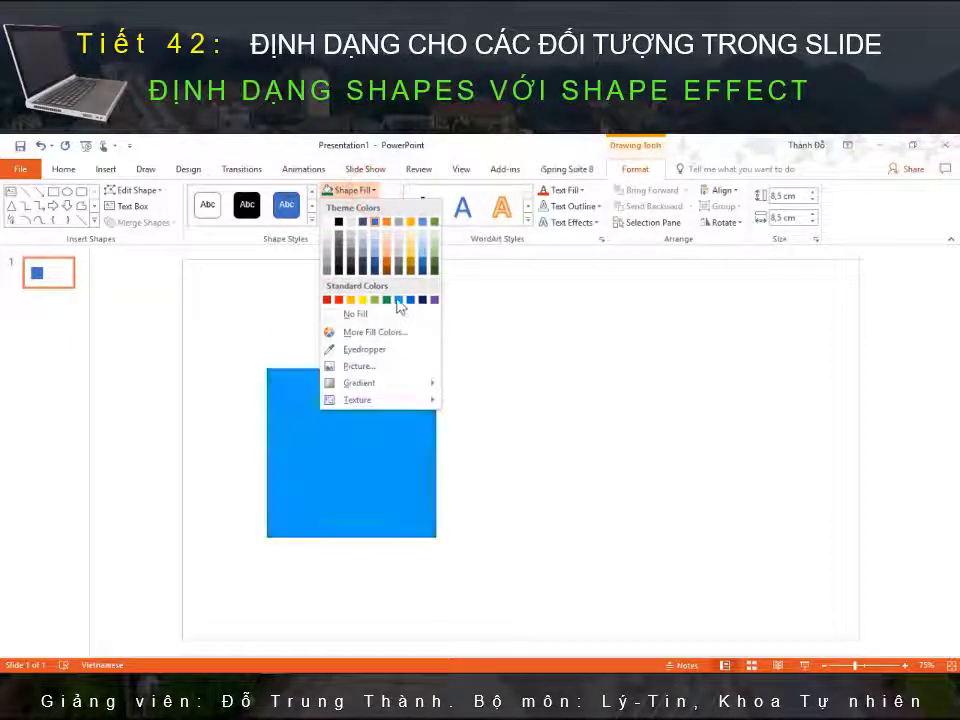
left_click(399, 305)
Step: Copy the square twice into a row and fill the middle copy orange-gold
mouse_move(330, 433)
left_mouse_down()
mouse_move(509, 455)
mouse_move(678, 458)
left_mouse_up()
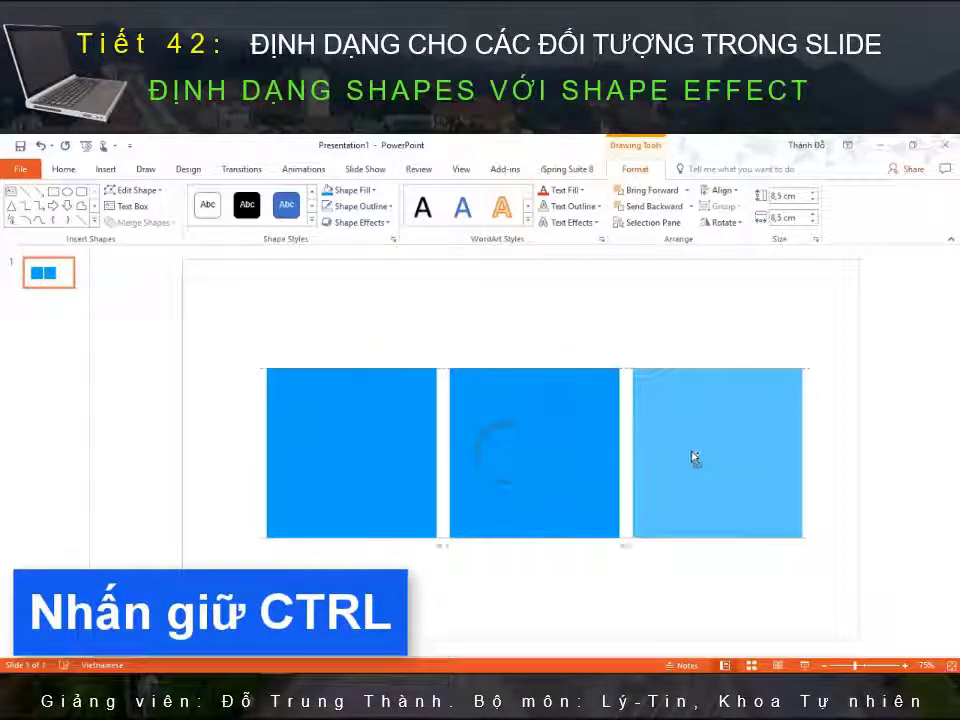
left_click_drag(699, 457, 689, 456)
left_click(478, 415)
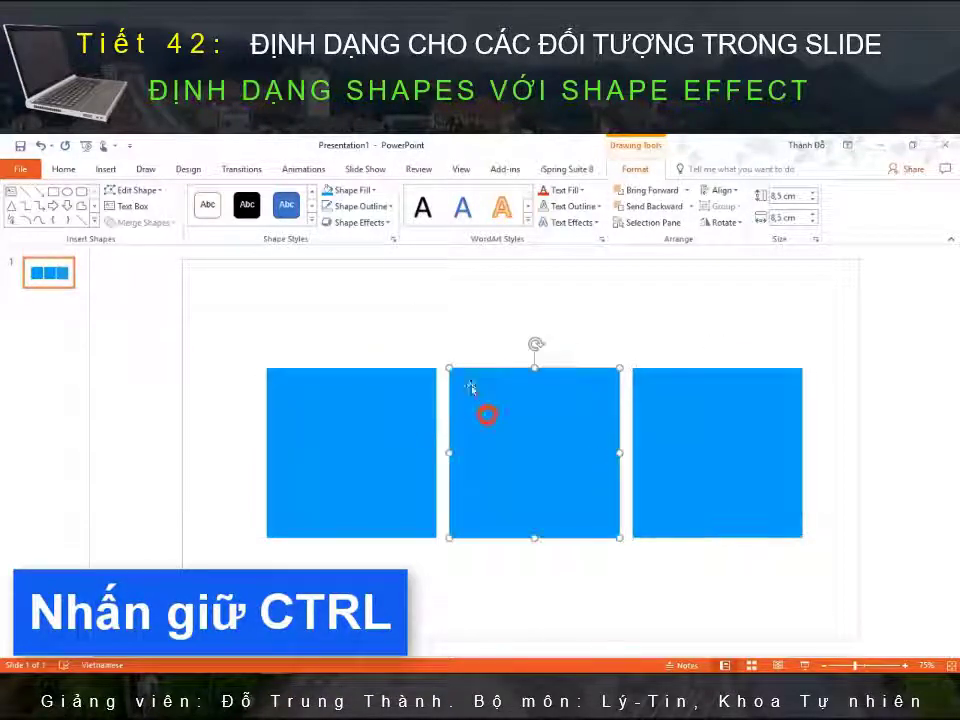
left_click(372, 190)
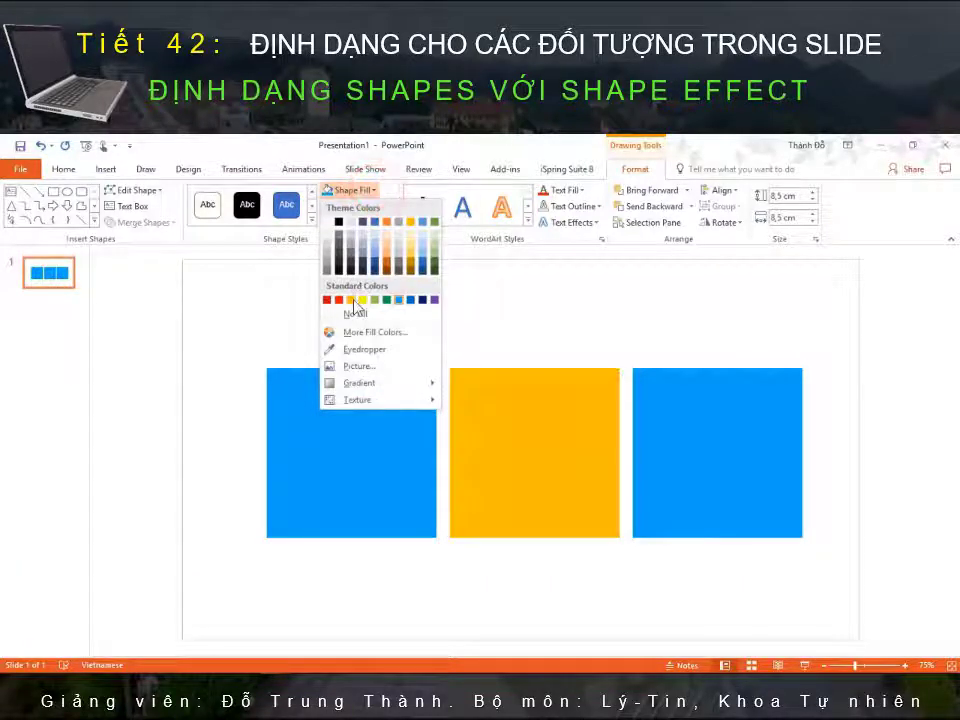
left_click(351, 299)
Step: Fill the right-hand square green
left_click(711, 443)
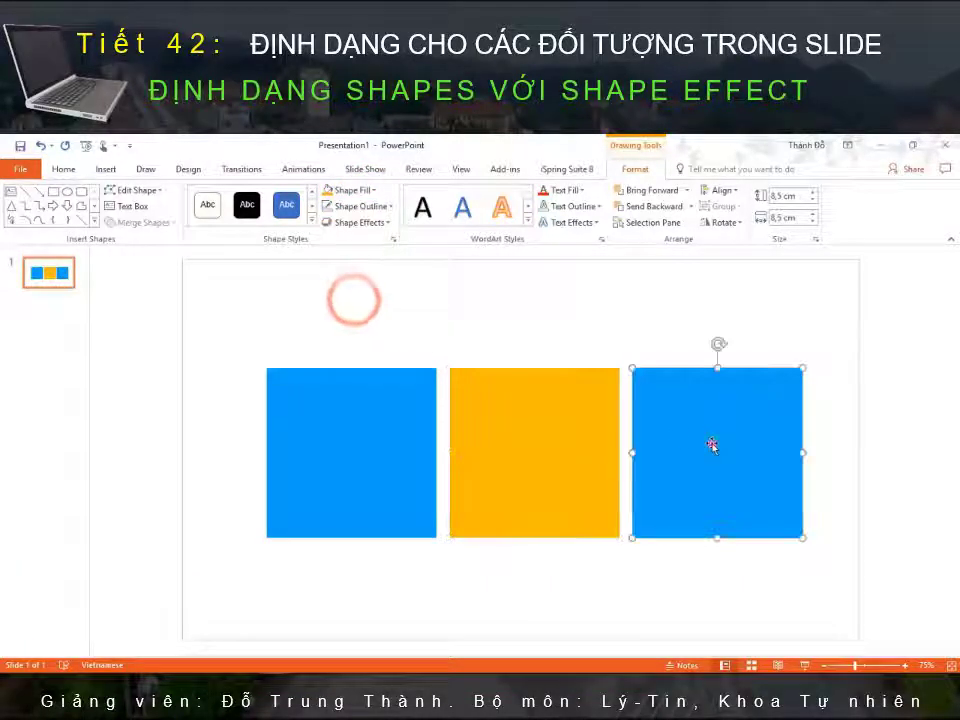
left_click(373, 191)
left_click(390, 296)
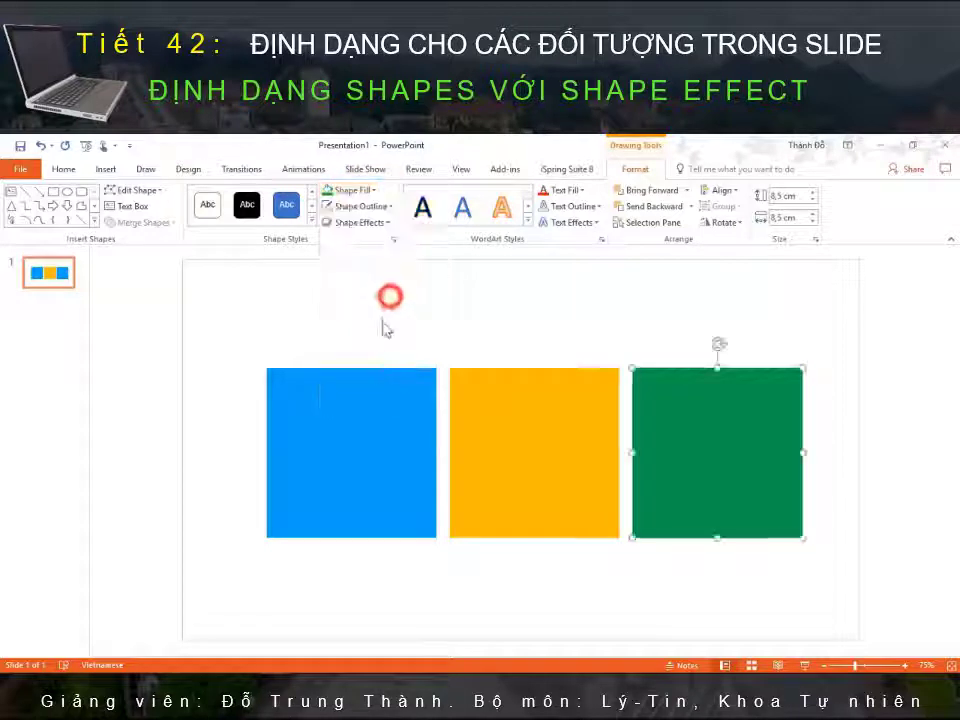
left_click(358, 418)
Step: Give the blue and orange squares Parallel 3-D rotation presets
left_click(388, 222)
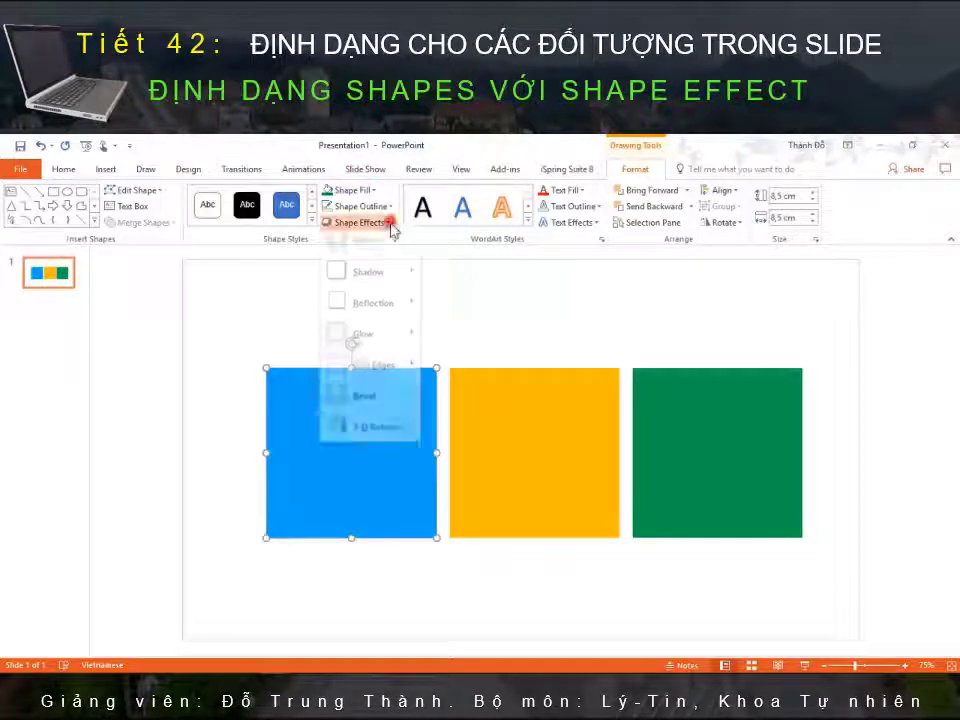
left_click(368, 436)
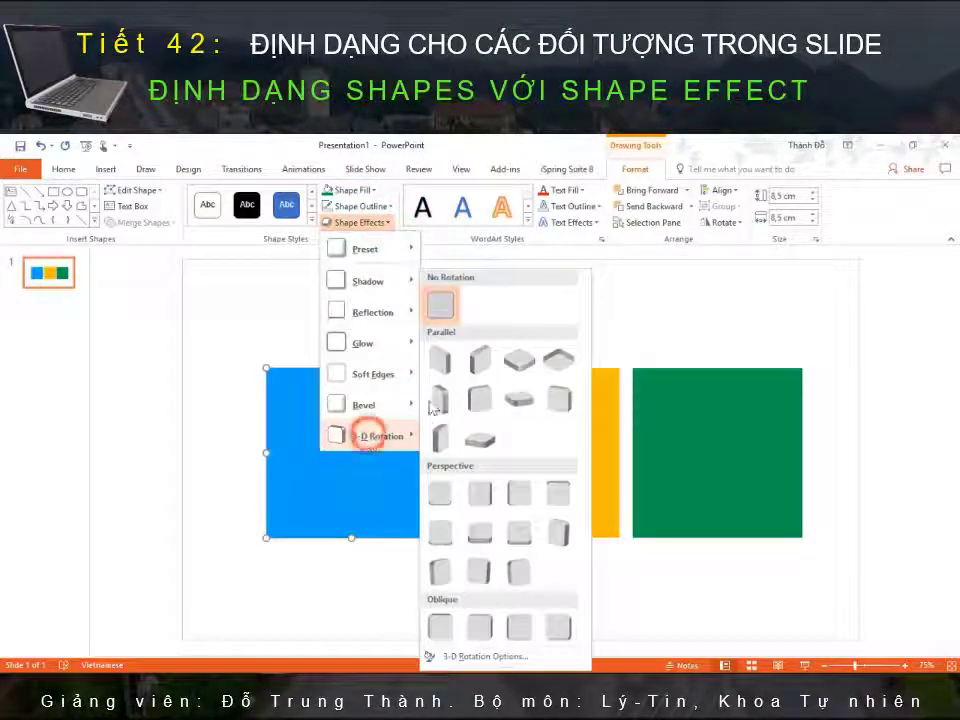
left_click(440, 368)
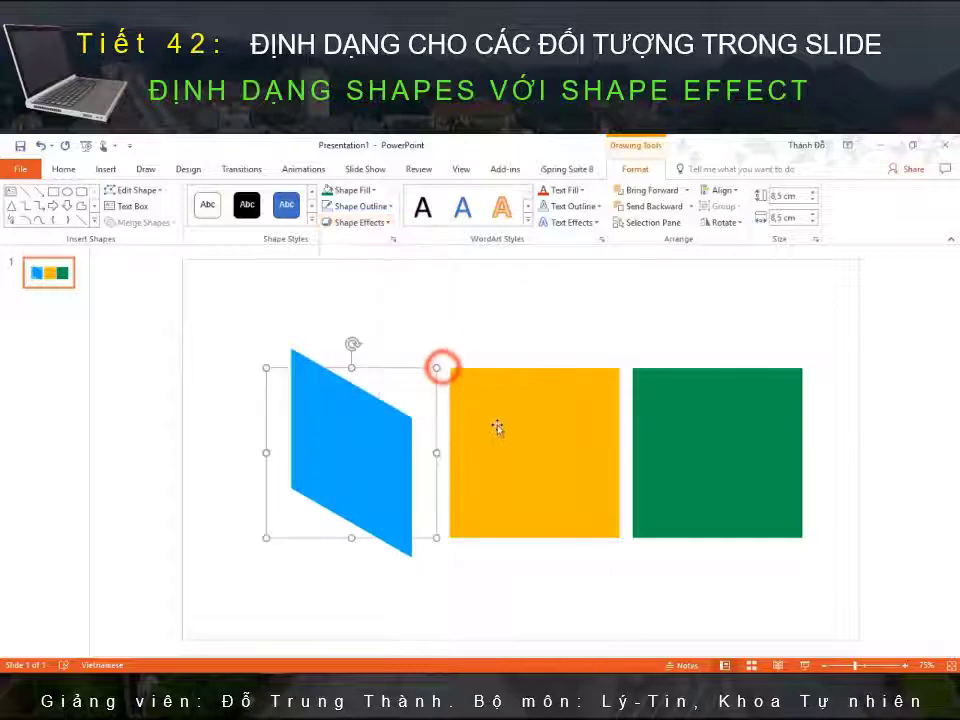
left_click(499, 426)
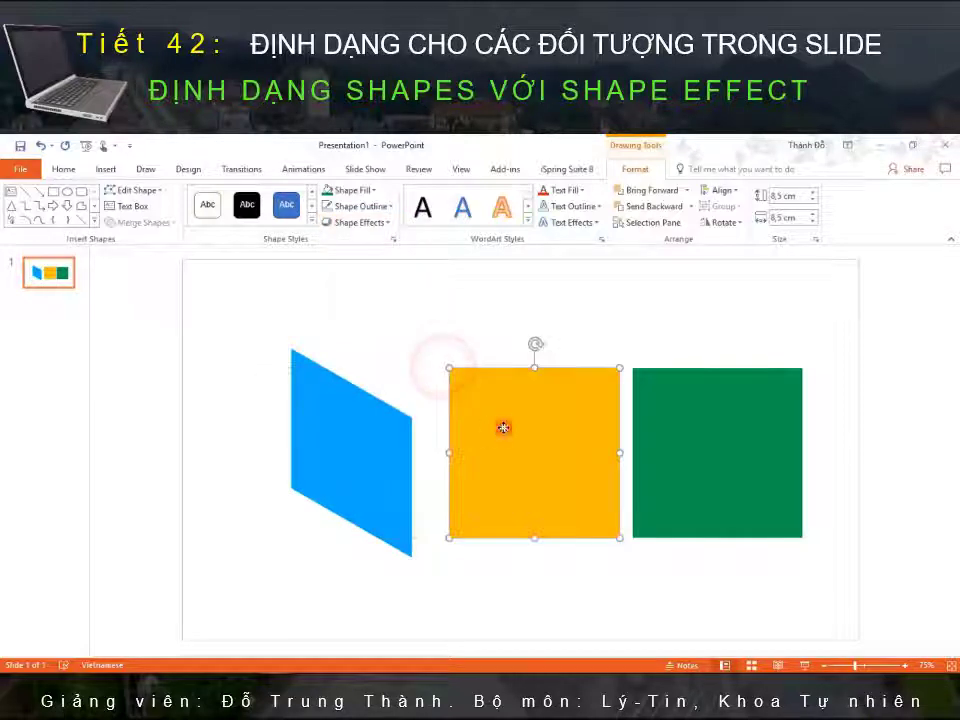
left_click(388, 222)
left_click(372, 436)
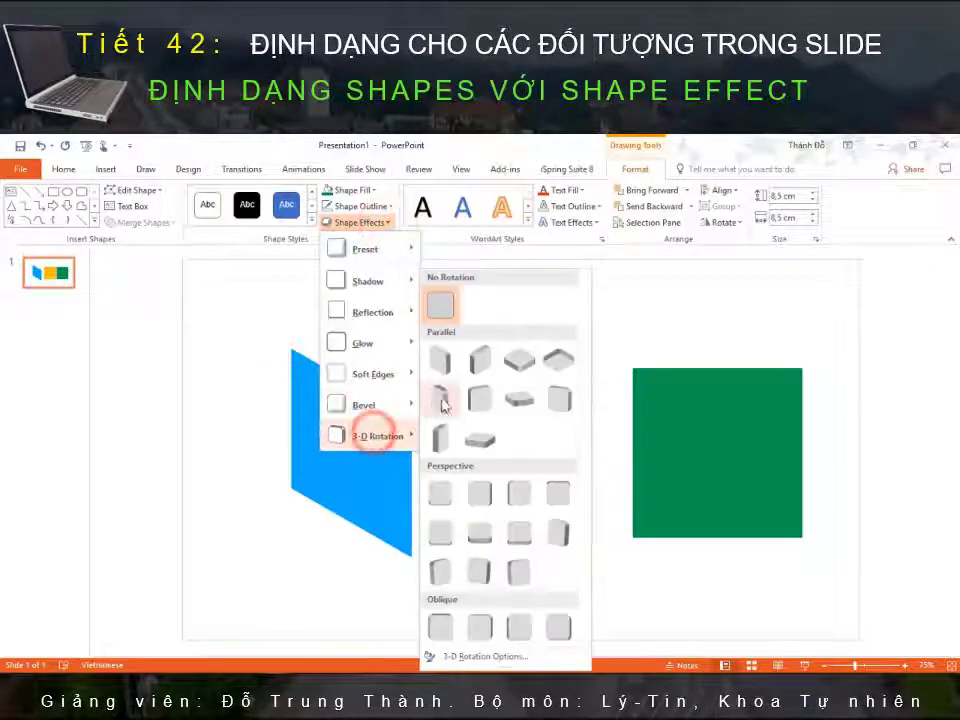
left_click(480, 366)
Step: Rotate the green square into a flat diamond and move the gold face flush against the blue
left_click(718, 451)
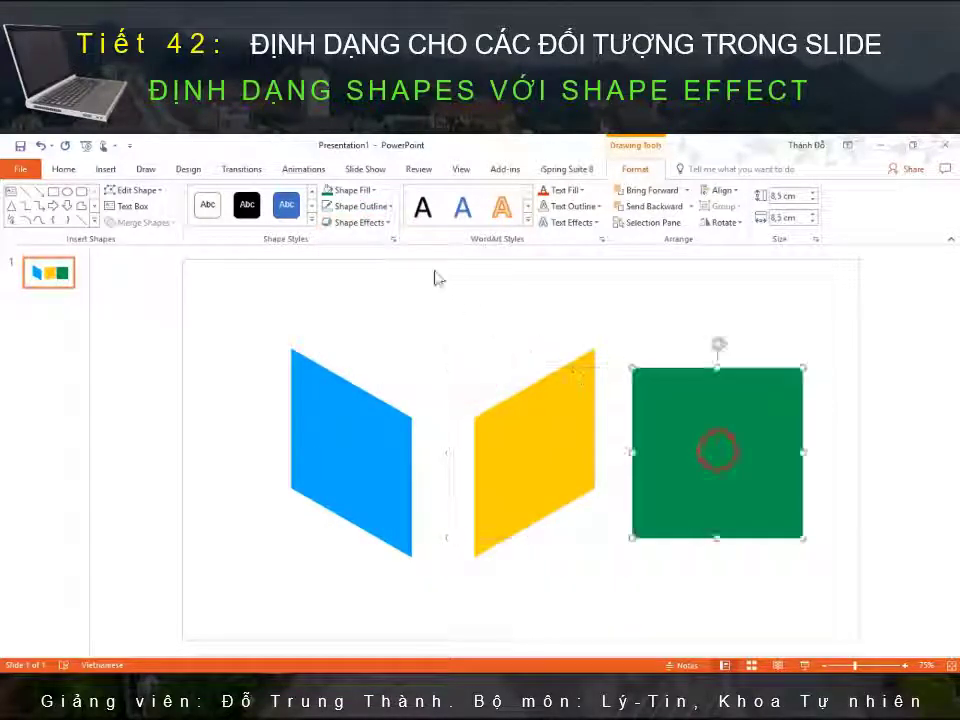
left_click(387, 223)
left_click(388, 437)
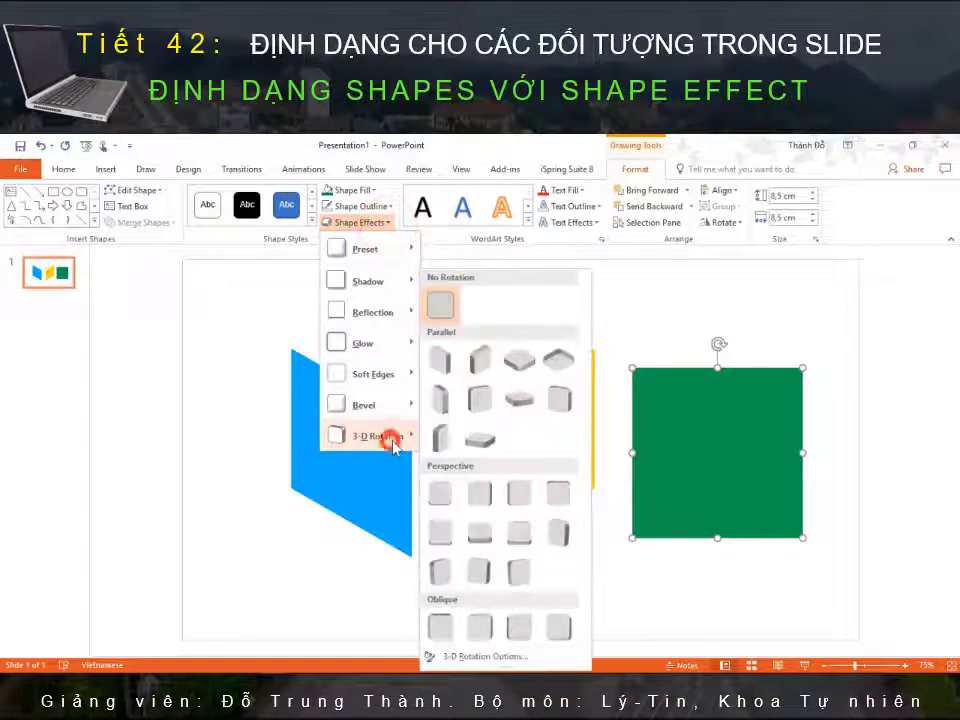
left_click(512, 375)
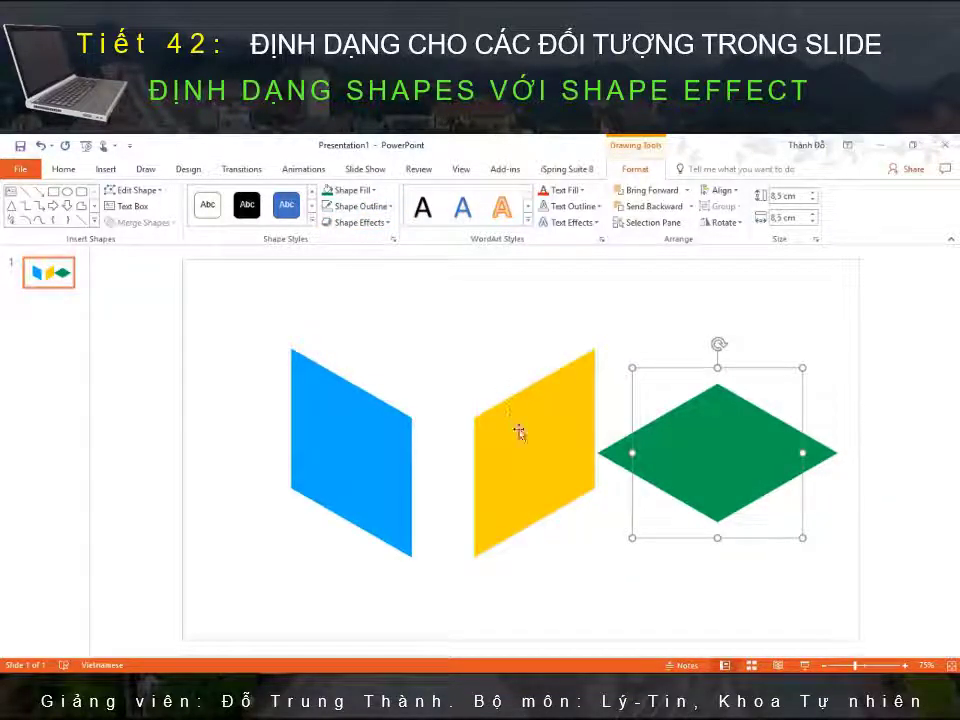
left_click_drag(519, 432, 455, 432)
Step: Place the green diamond on top of the blue and yellow faces and nudge it down to close the gap
scroll(455, 433, "up", 4)
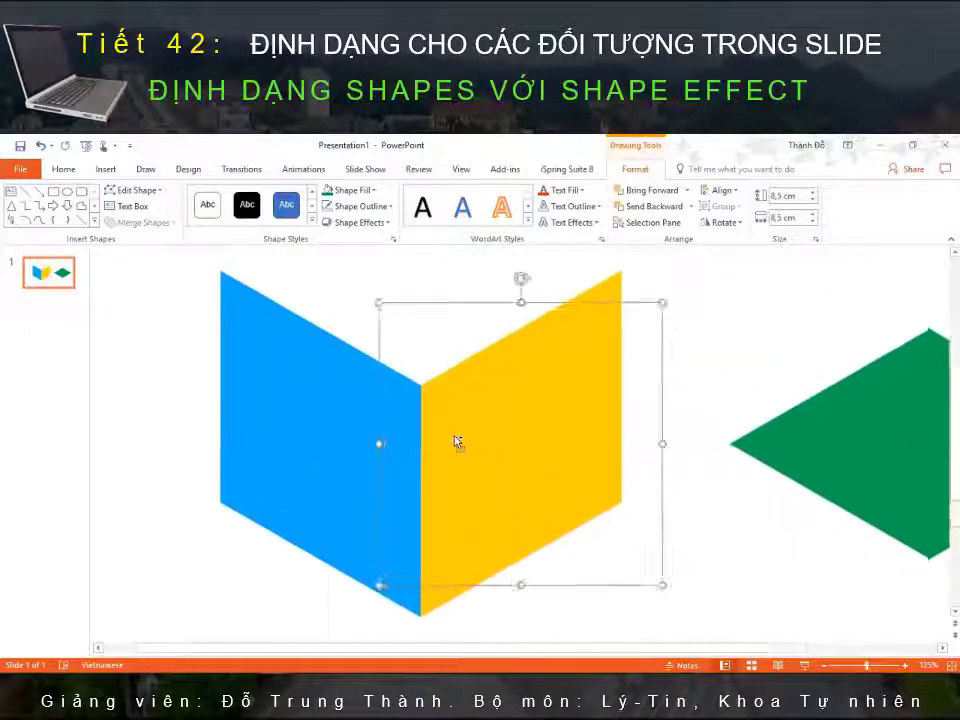
scroll(455, 435, "up", 5)
scroll(454, 440, "up", 2)
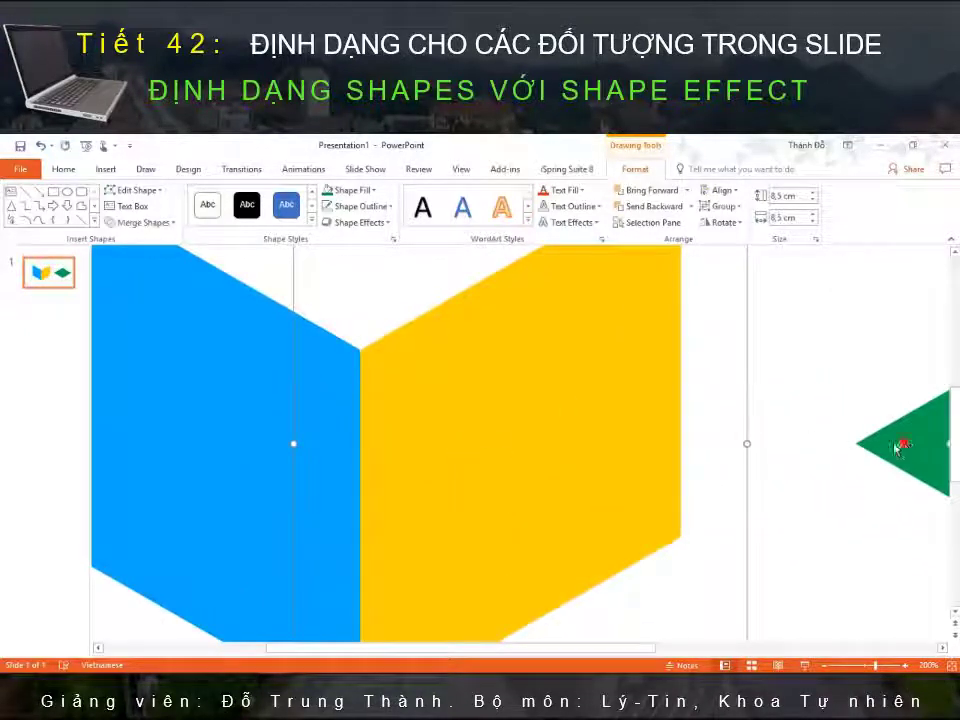
left_click_drag(789, 452, 156, 229)
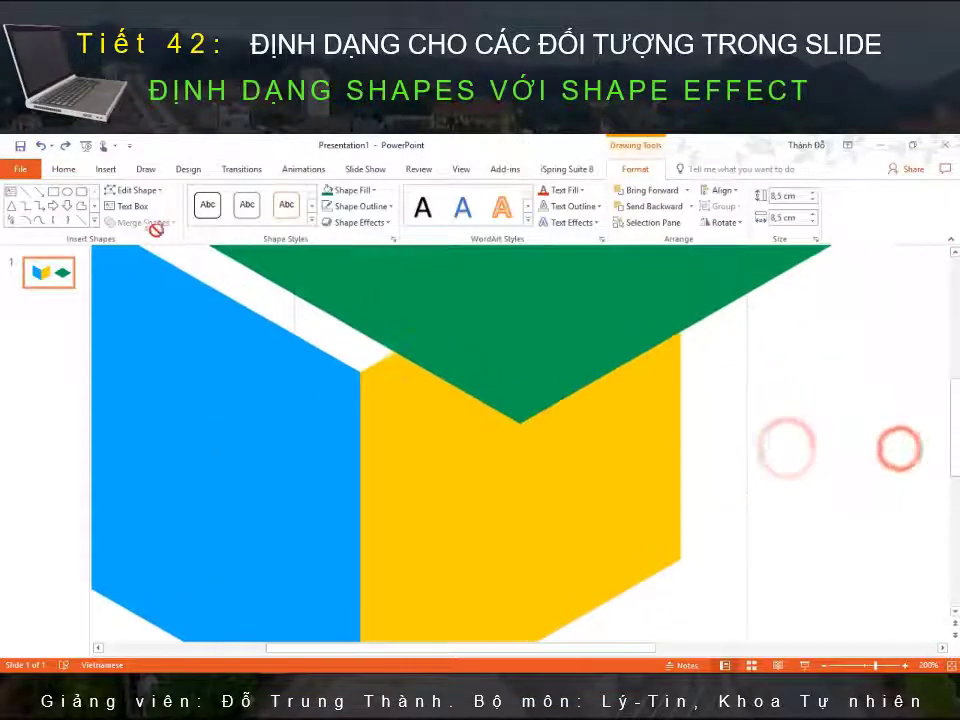
scroll(853, 489, "down", 4)
left_click_drag(748, 467, 406, 350)
scroll(749, 470, "down", 4)
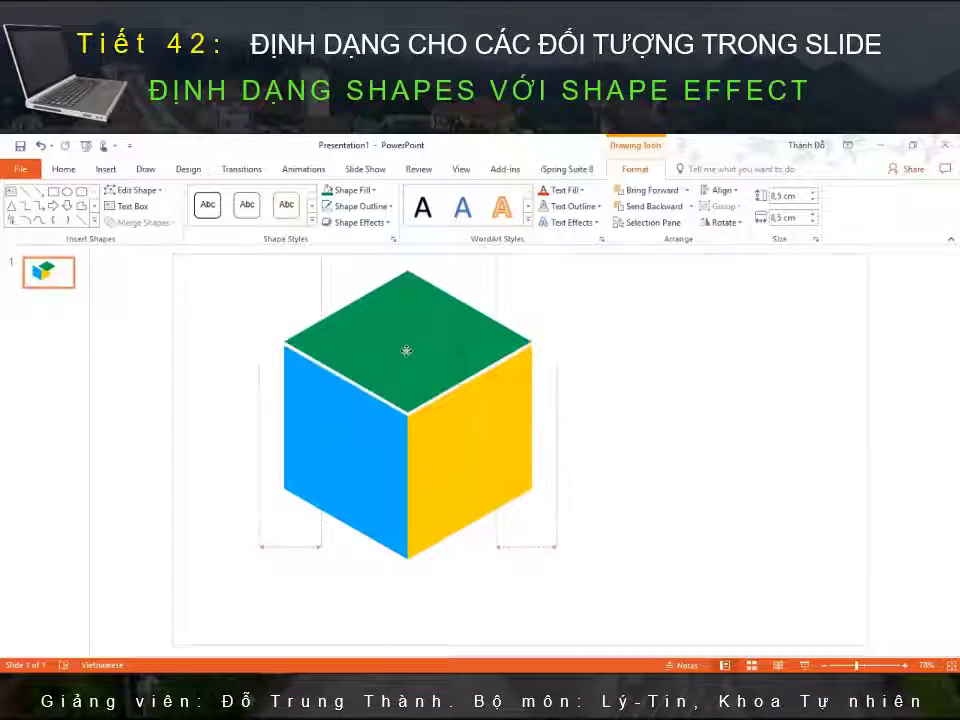
scroll(406, 352, "up", 7)
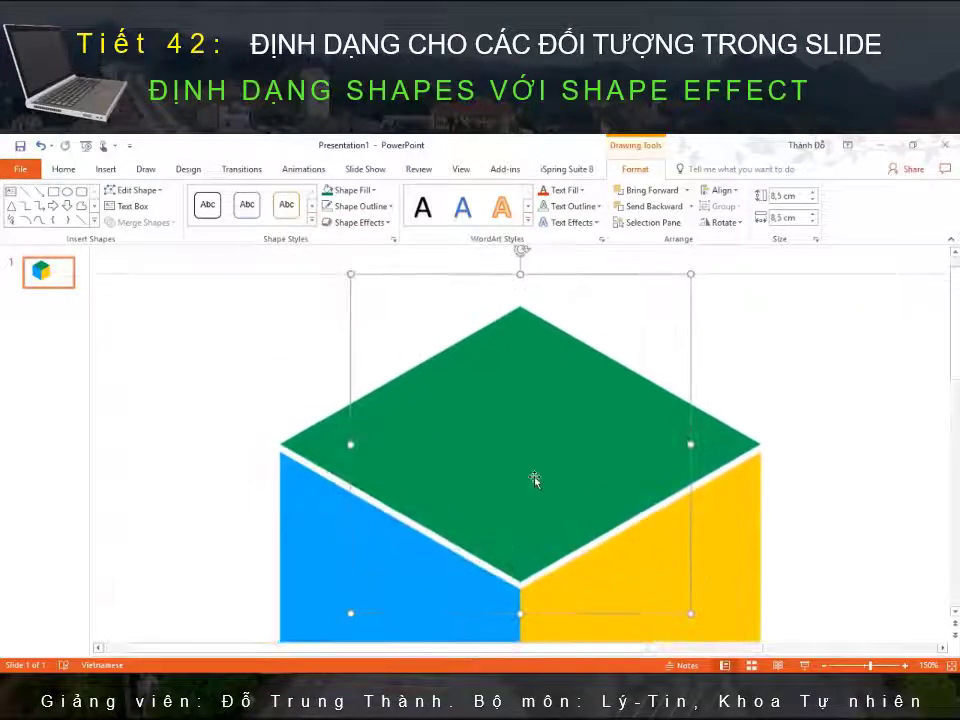
key("Down")
key("Down")
key("Down")
key("Down")
key("Down")
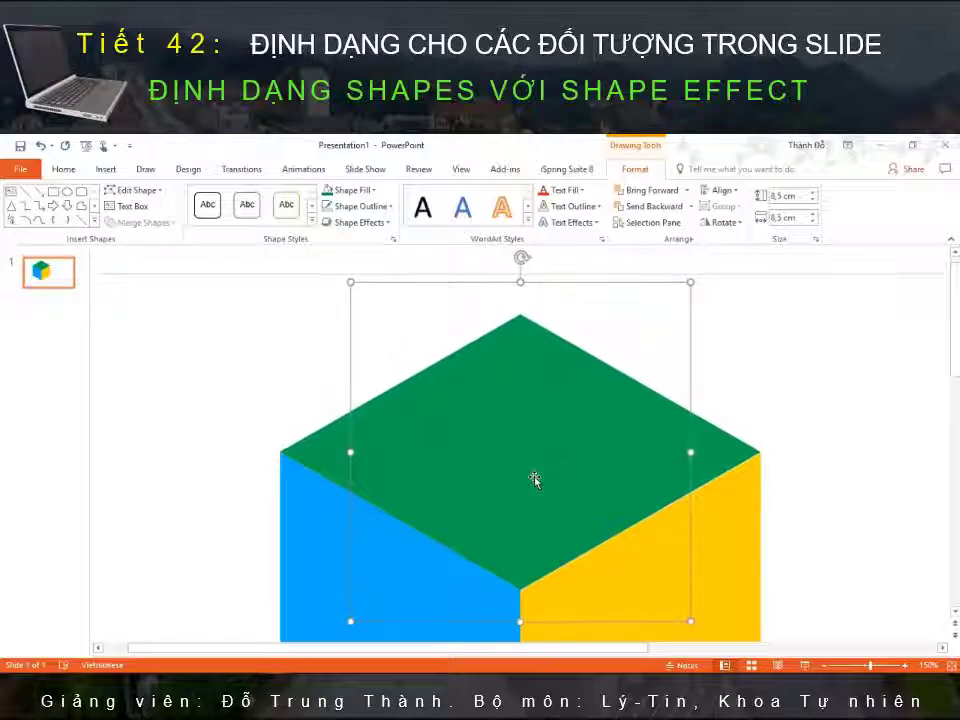
scroll(535, 480, "down", 7)
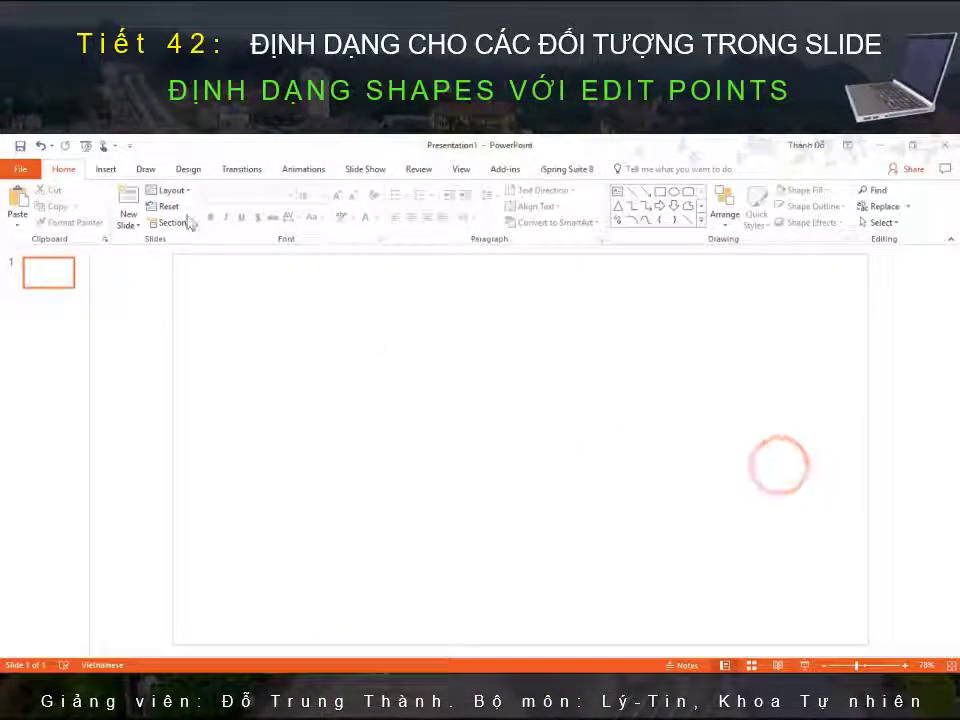
Step: Draw a wide rectangle and give it a light-blue fill with no outline
left_click(659, 193)
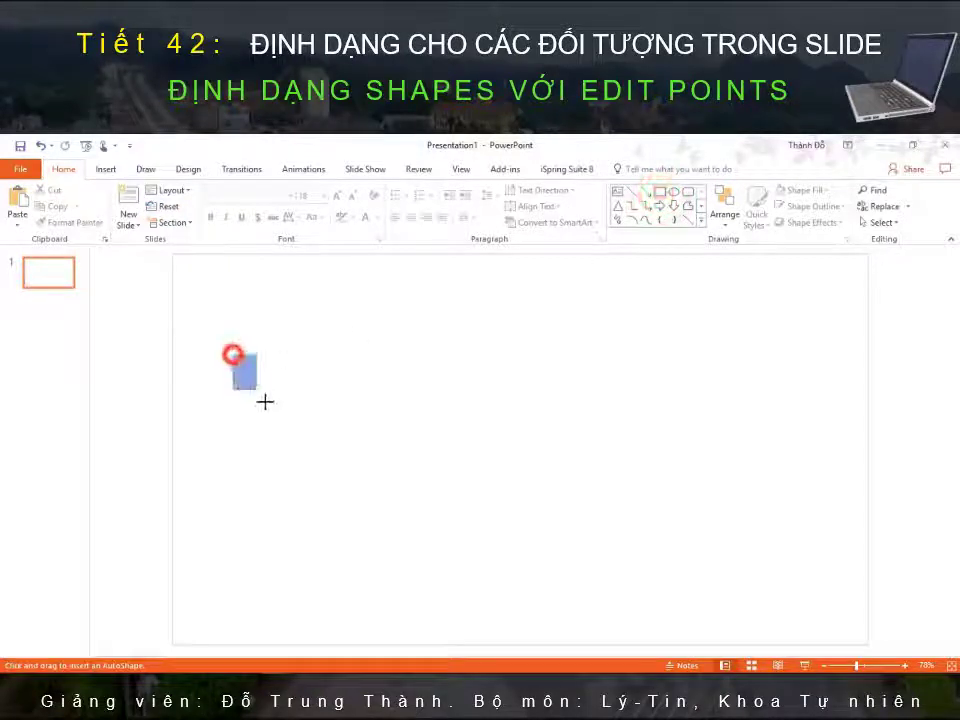
mouse_move(264, 401)
left_mouse_down()
mouse_move(467, 458)
mouse_move(499, 498)
left_mouse_up()
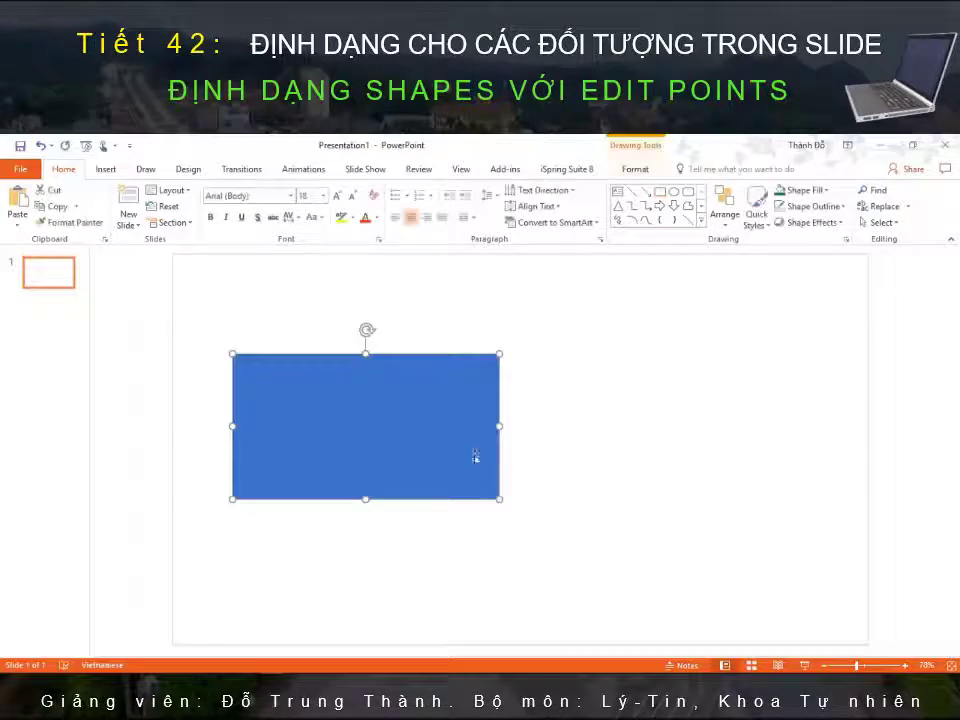
left_click(634, 169)
left_click(370, 189)
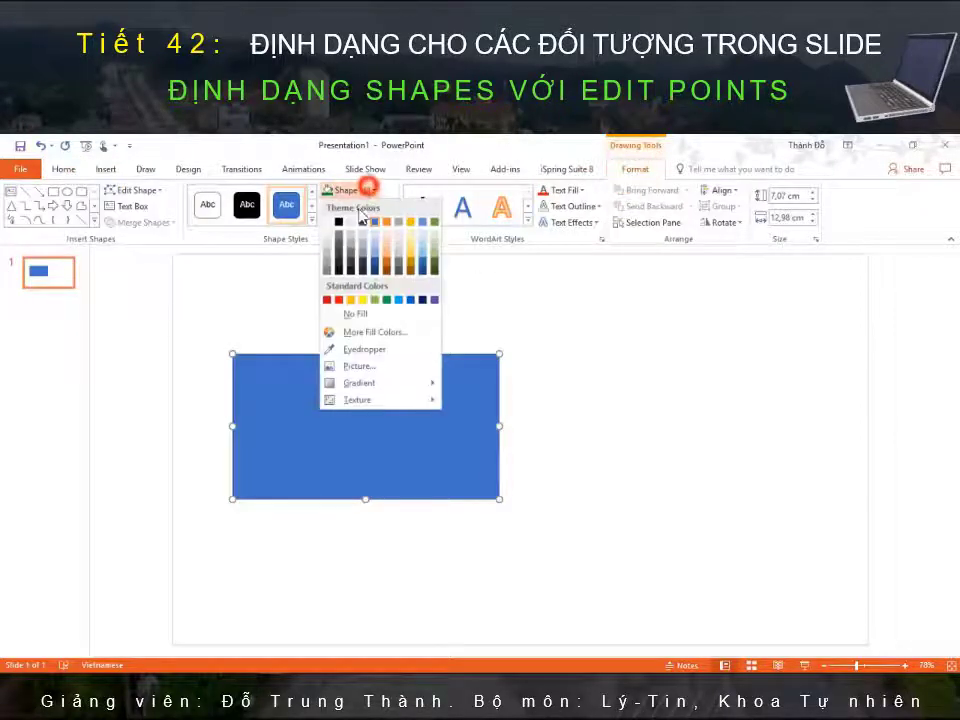
left_click(398, 300)
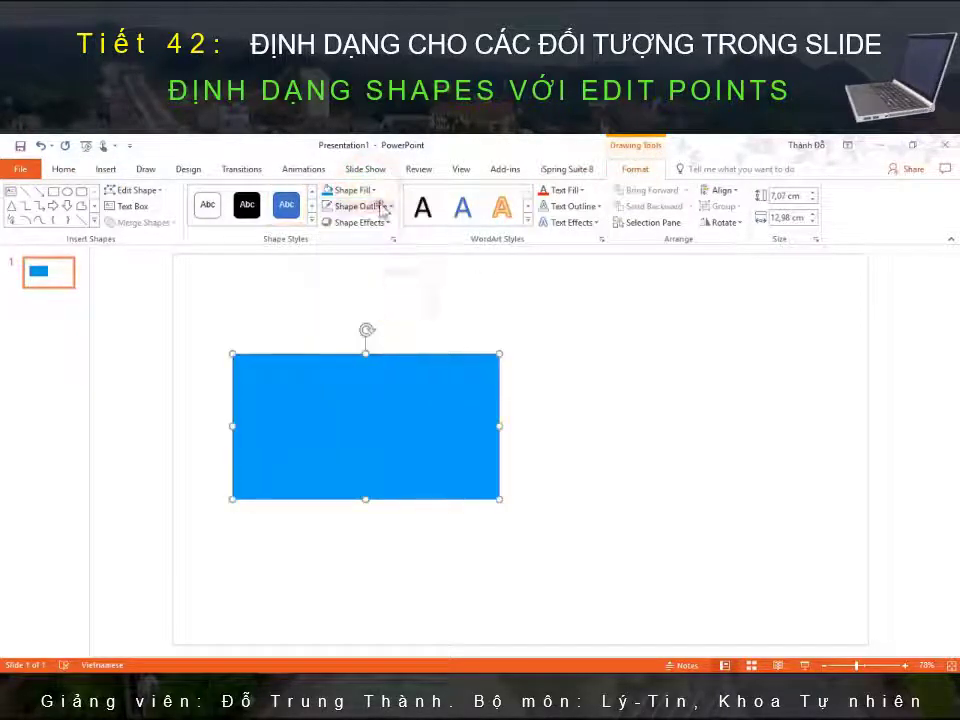
left_click(370, 206)
left_click(352, 332)
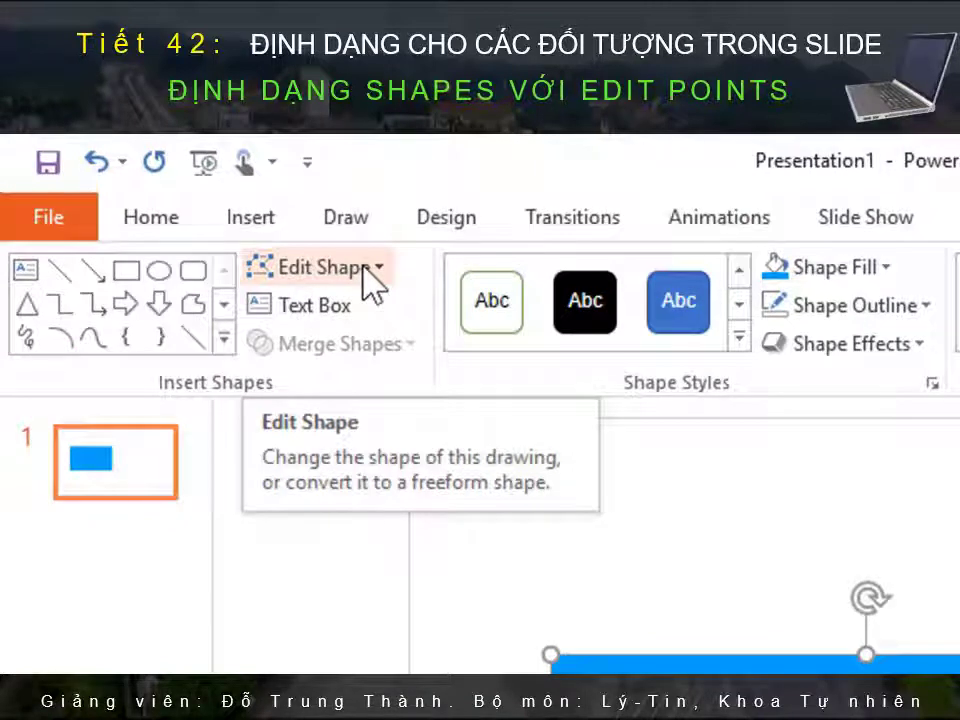
Step: Put the blue rectangle into Edit Points mode from its right-click menu
left_click(362, 268)
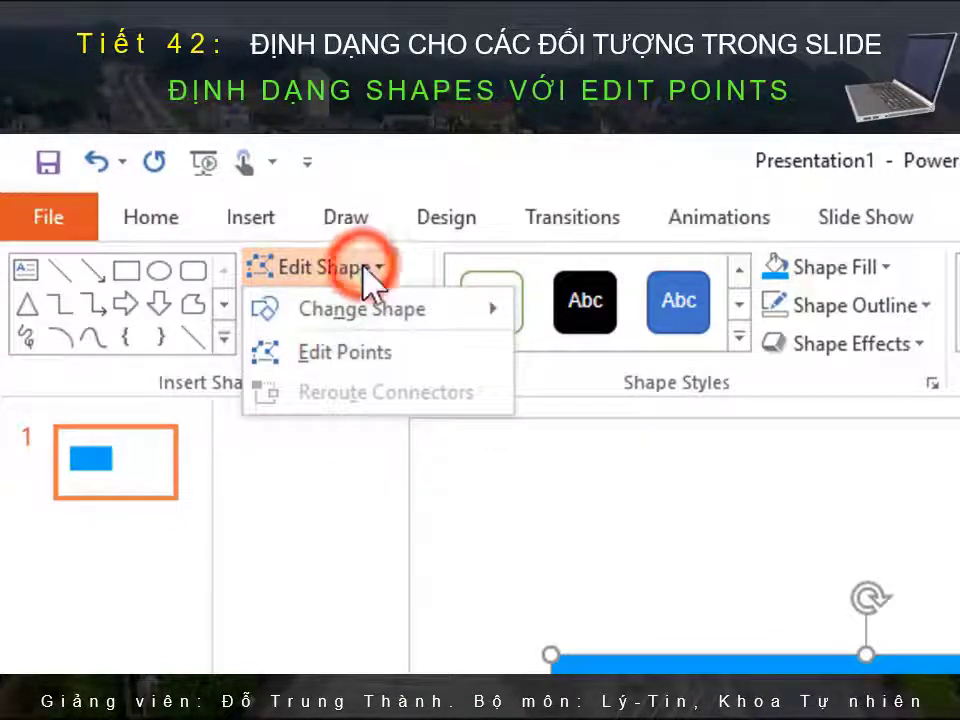
left_click(344, 354)
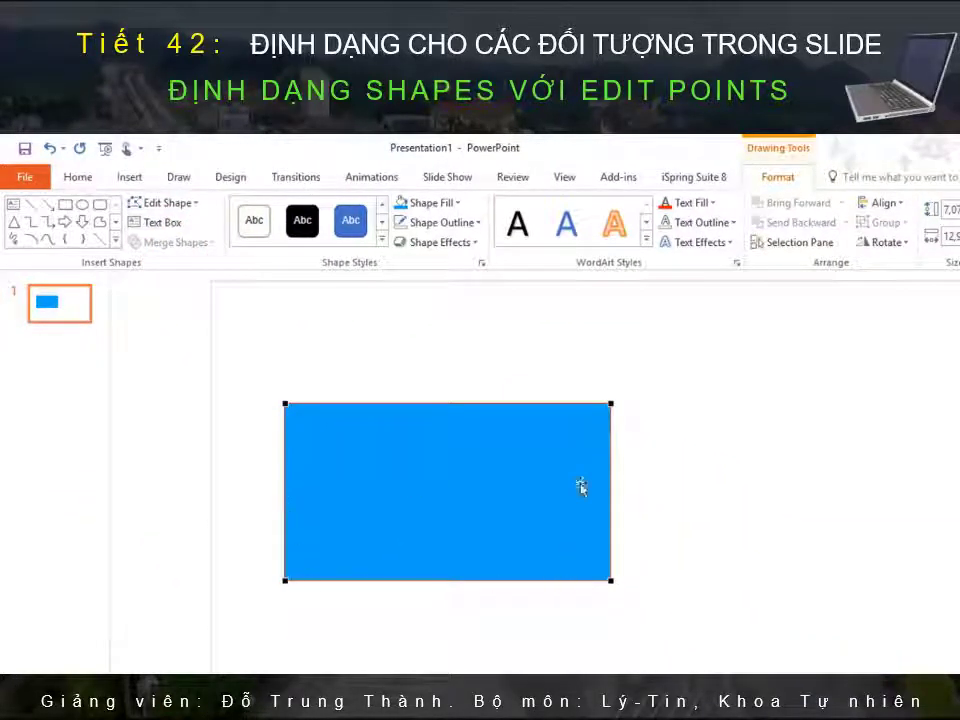
left_click(716, 472)
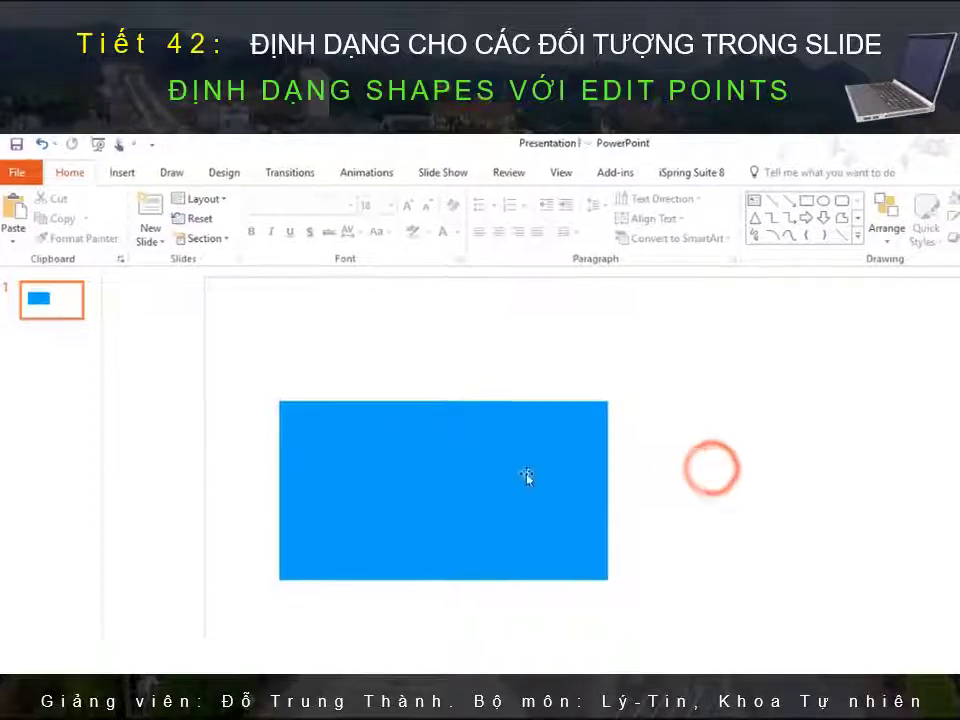
right_click(425, 445)
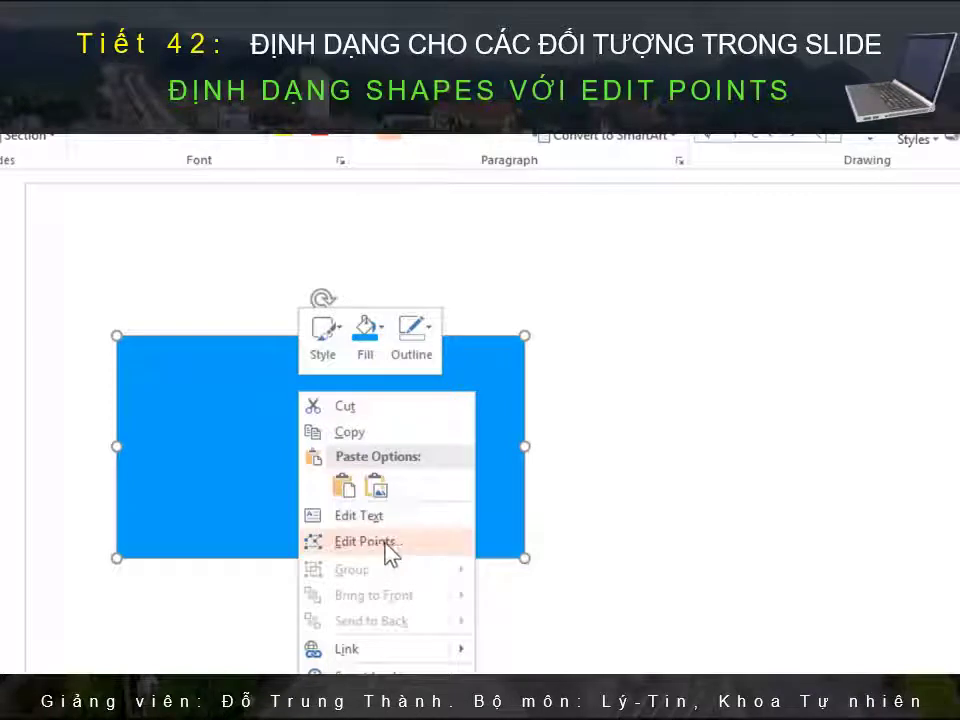
left_click(356, 541)
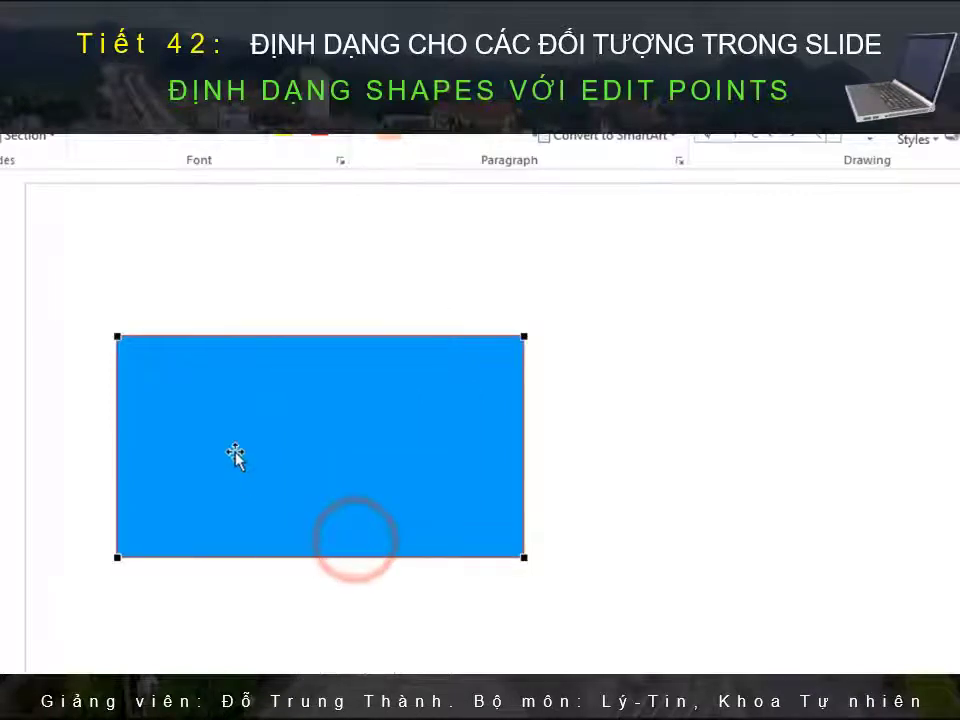
Step: Switch the rectangle's top edge to Curved Segment, then back to Straight Segment
right_click(255, 335)
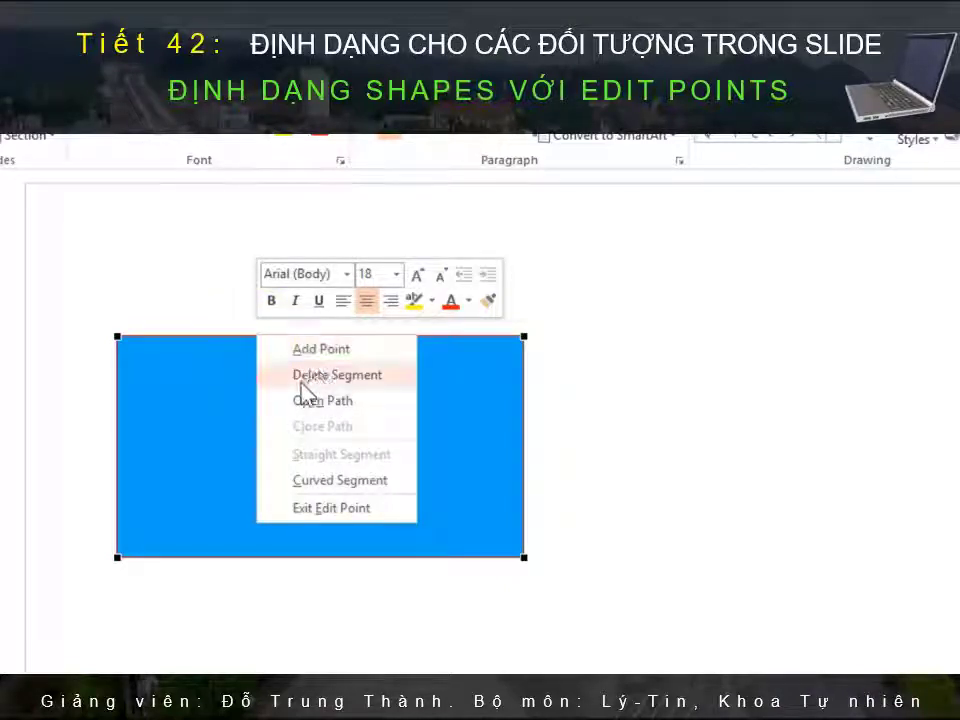
left_click(331, 479)
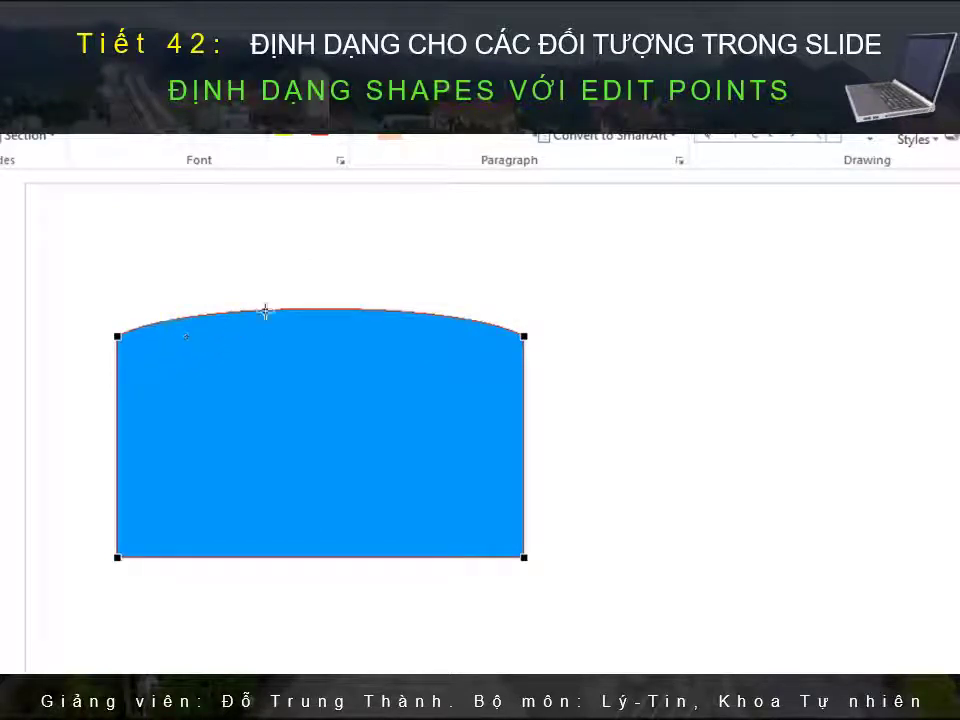
right_click(296, 307)
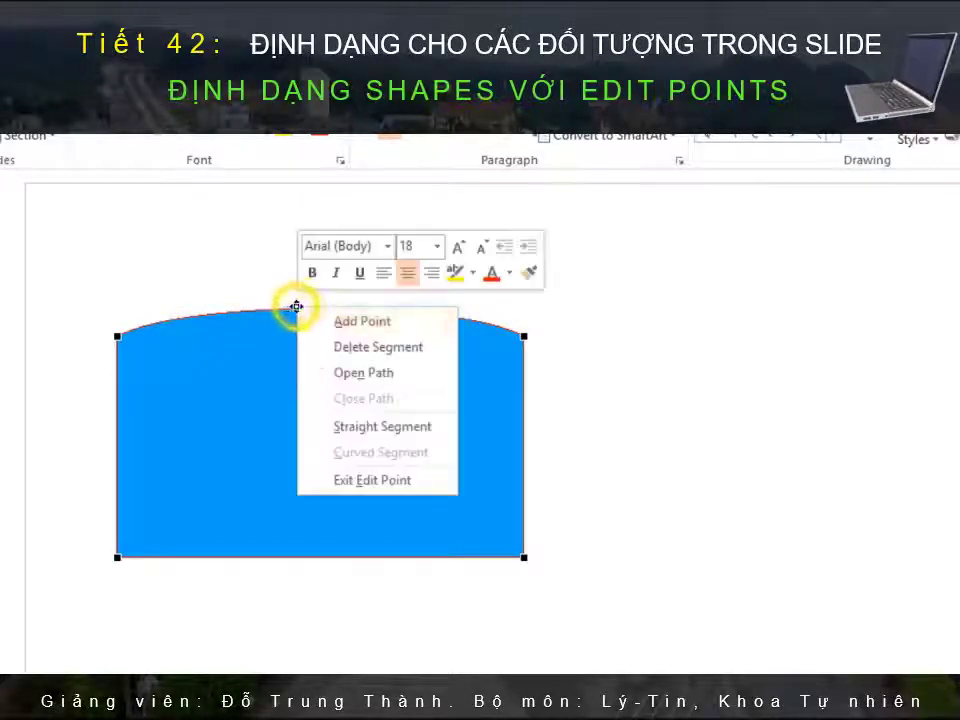
left_click(359, 428)
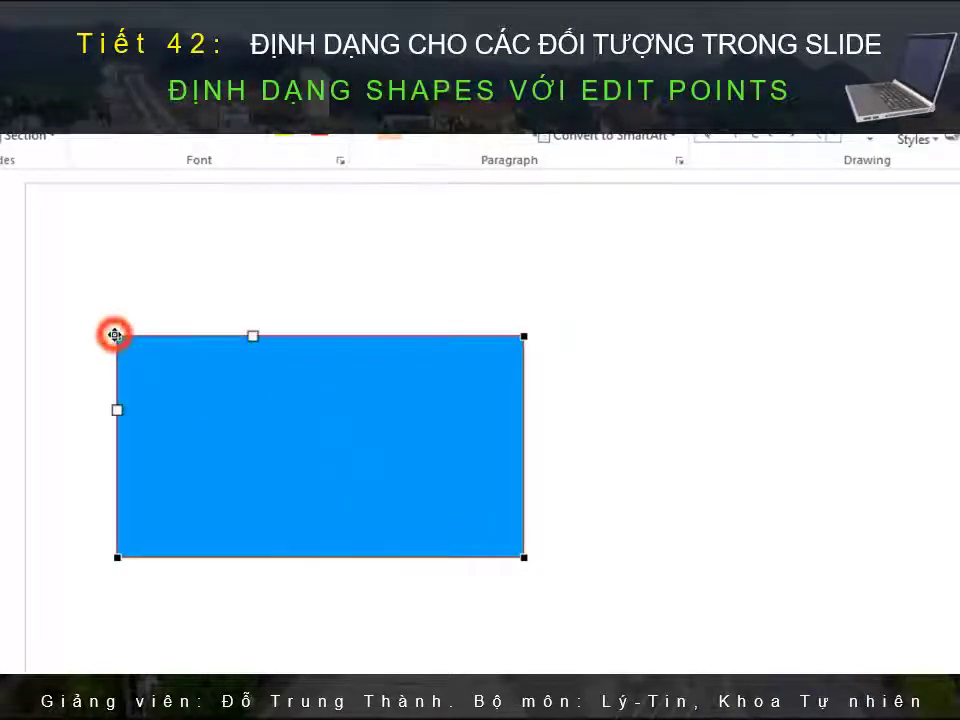
Step: Drag the corner handles so the top edge waves up on the left and dips on the right
left_click_drag(265, 328, 269, 271)
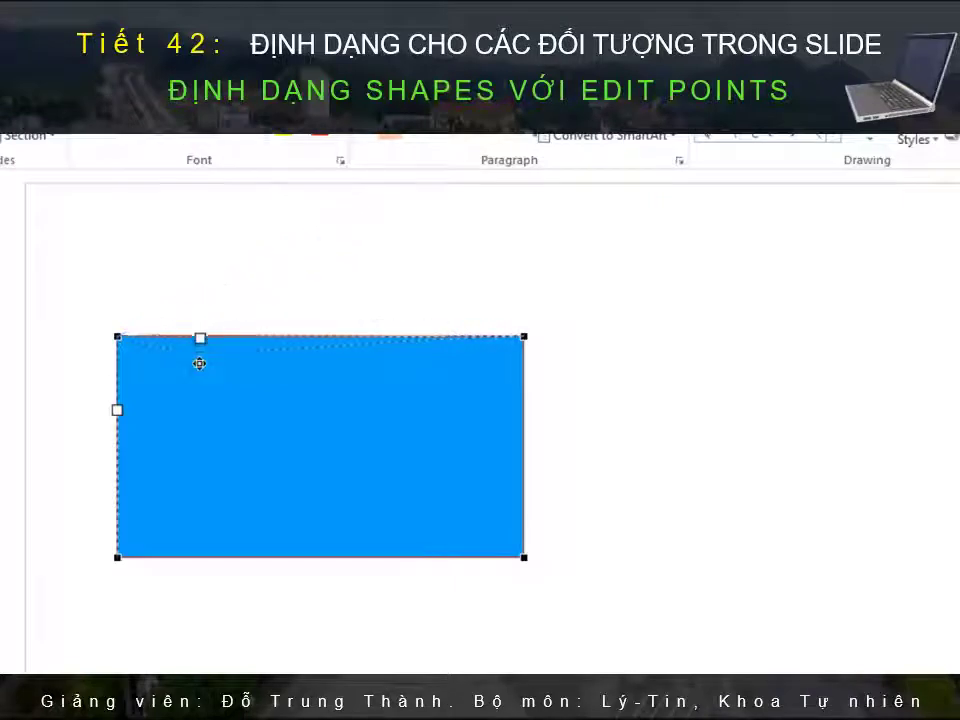
mouse_move(269, 271)
left_mouse_down()
mouse_move(74, 651)
mouse_move(282, 452)
mouse_move(277, 463)
mouse_move(124, 233)
mouse_move(264, 223)
left_mouse_up()
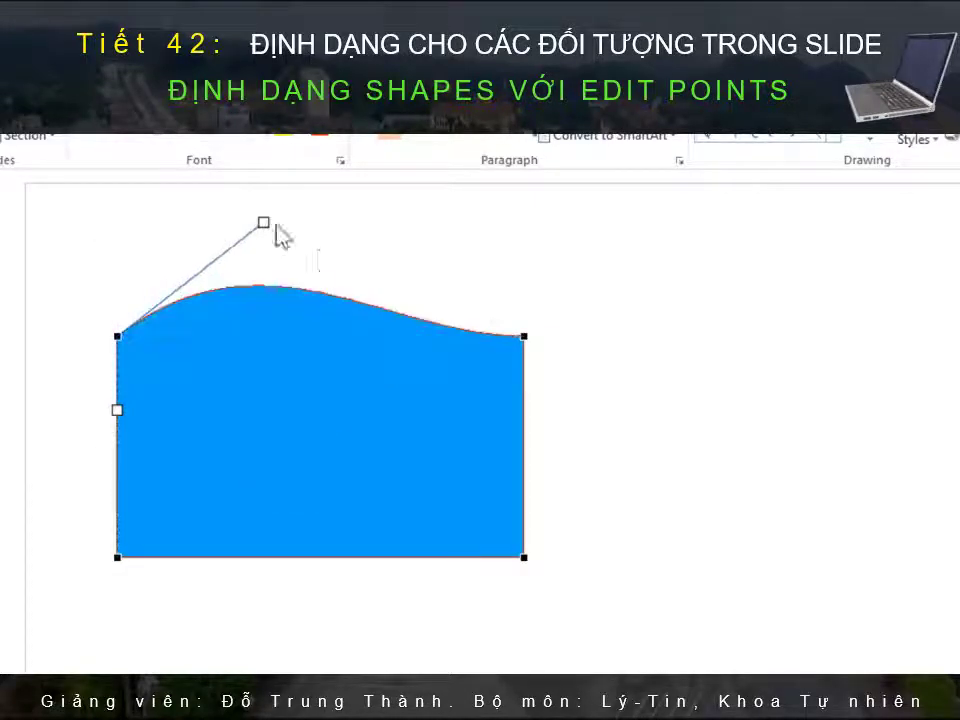
left_click(522, 335)
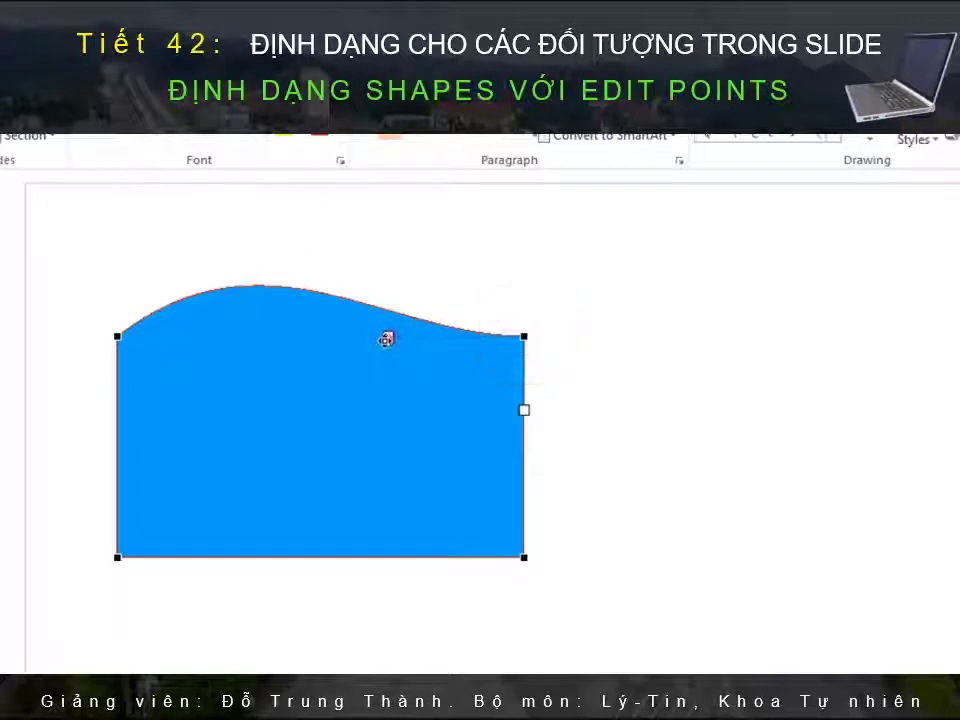
left_click_drag(360, 382, 355, 410)
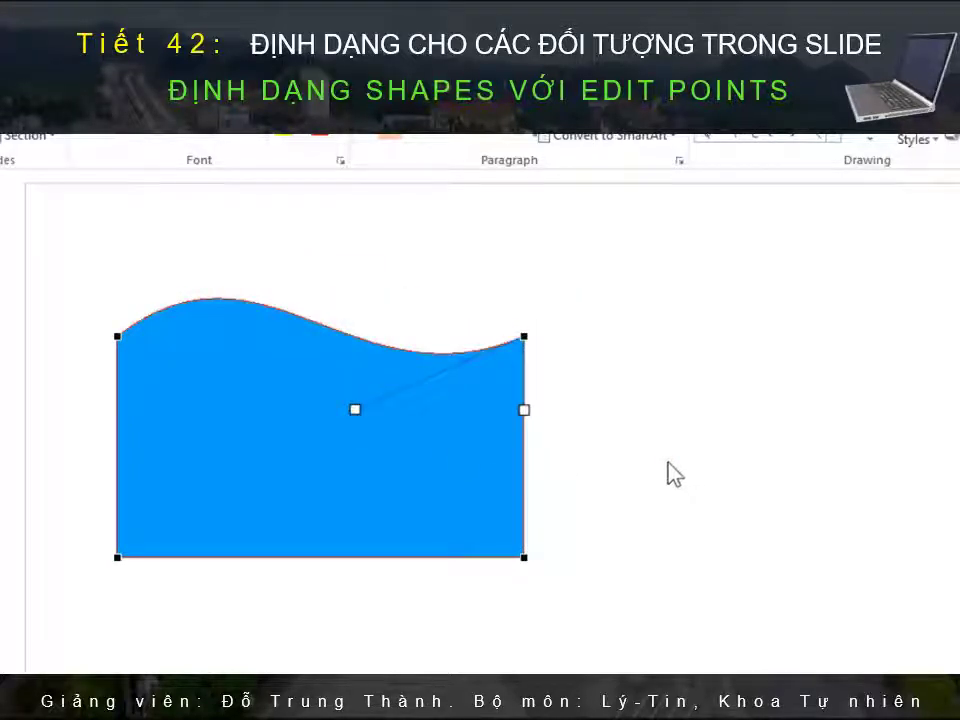
left_click(668, 463)
right_click(293, 418)
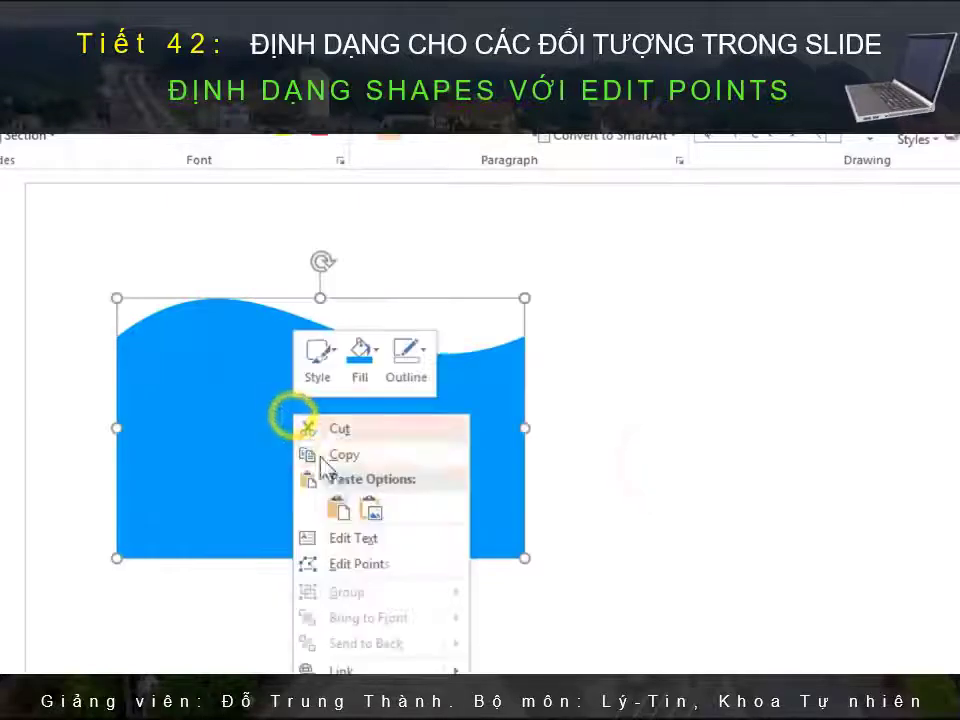
Step: Add a point on the wave's right edge and pull it into a pointed tip with a curved lower edge
left_click(347, 563)
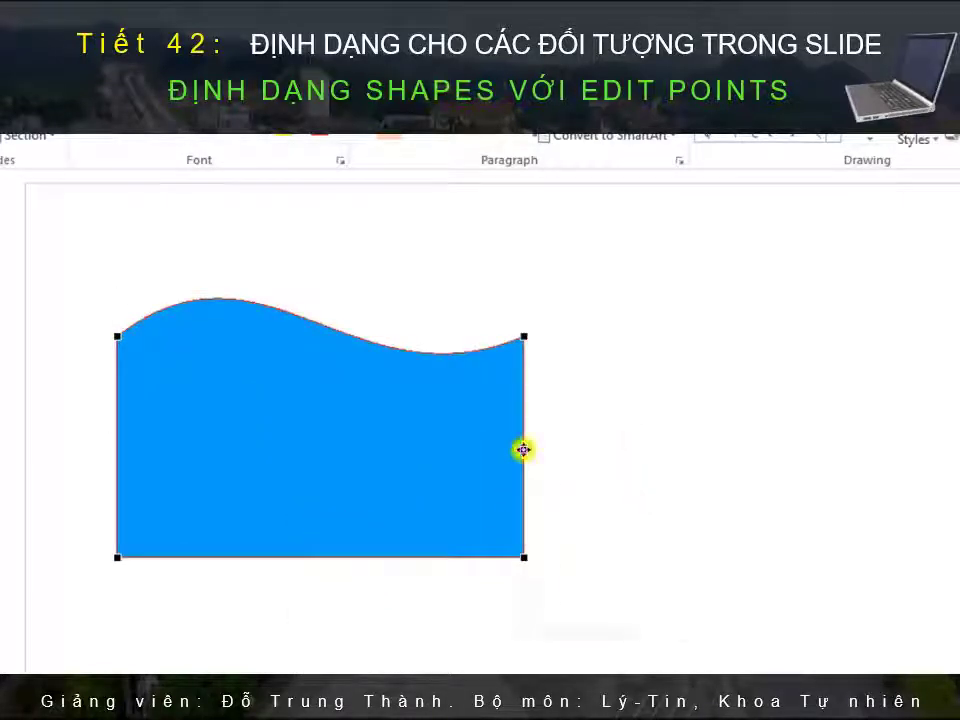
right_click(523, 450)
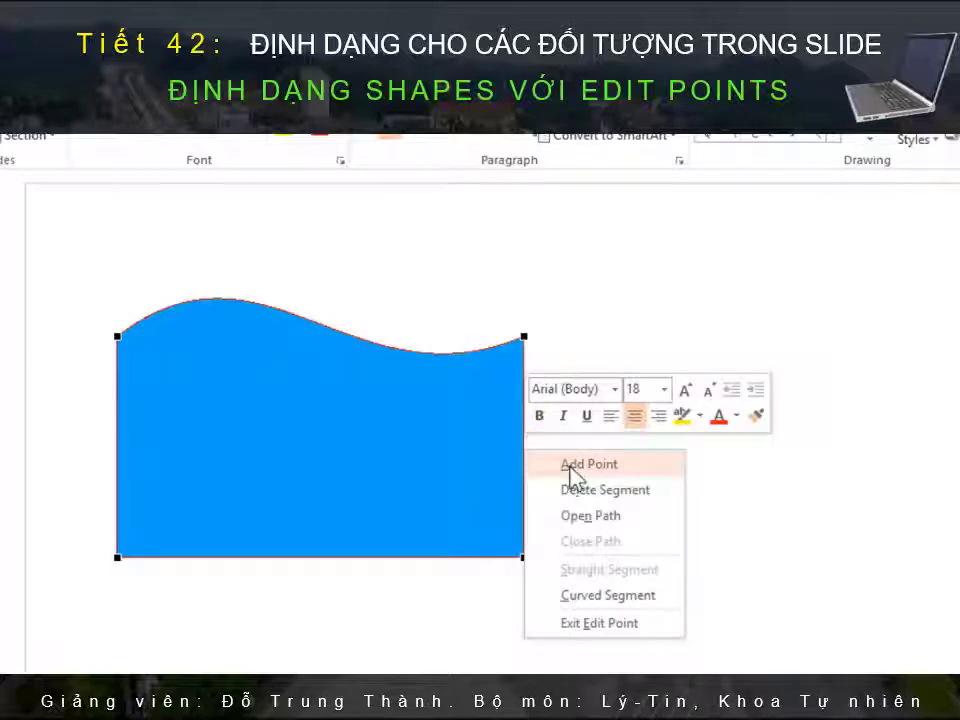
left_click(572, 465)
left_click_drag(523, 450, 703, 449)
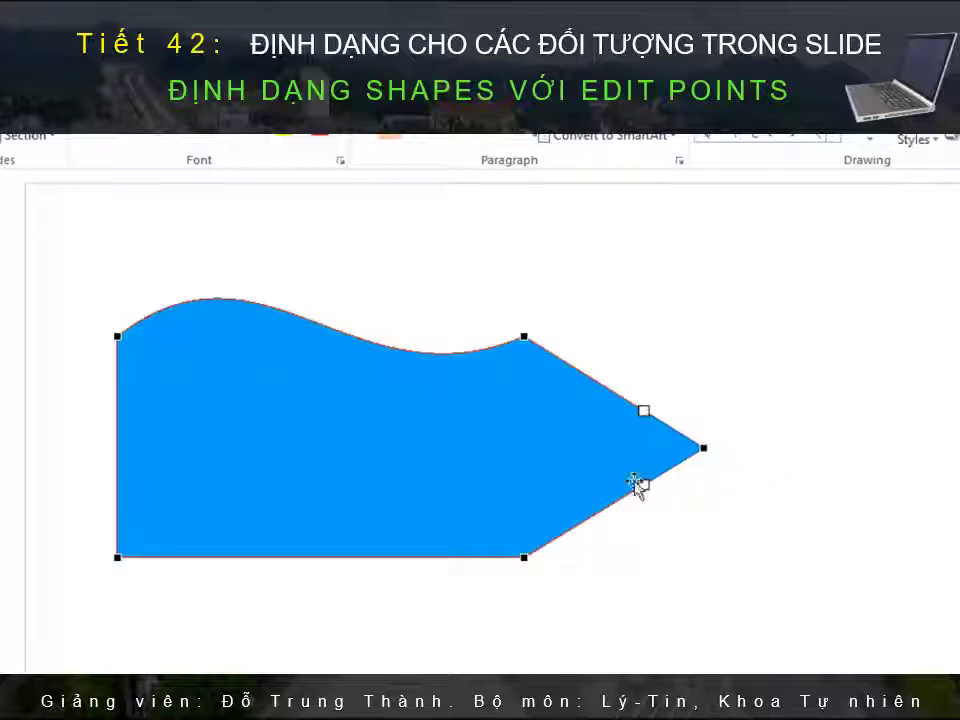
mouse_move(643, 483)
left_mouse_down()
mouse_move(620, 636)
mouse_move(544, 525)
mouse_move(401, 450)
left_mouse_up()
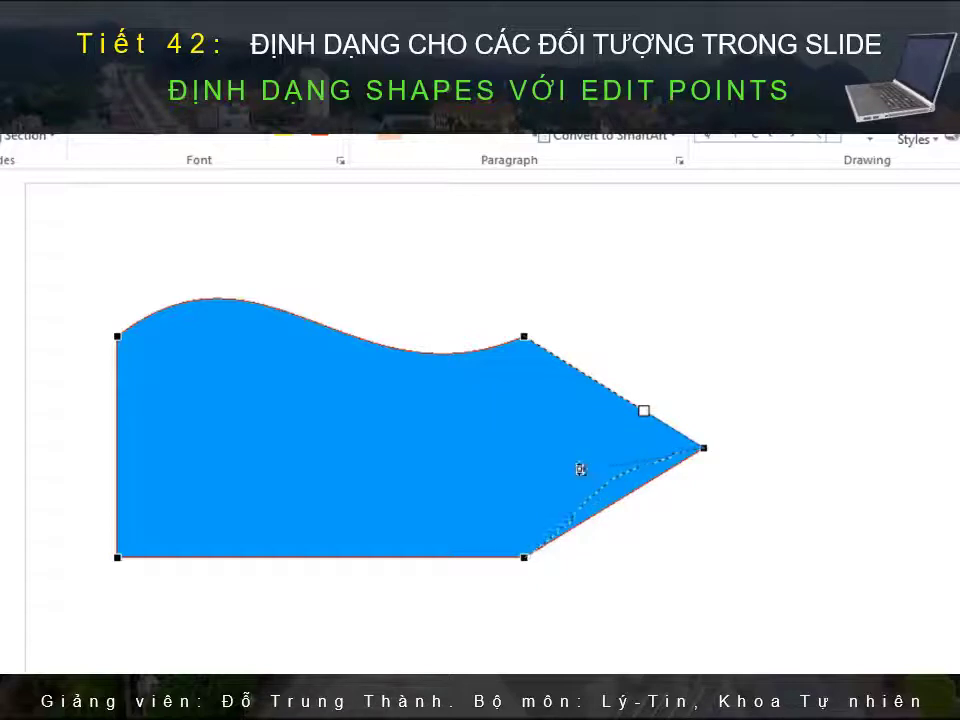
left_click_drag(579, 469, 580, 470)
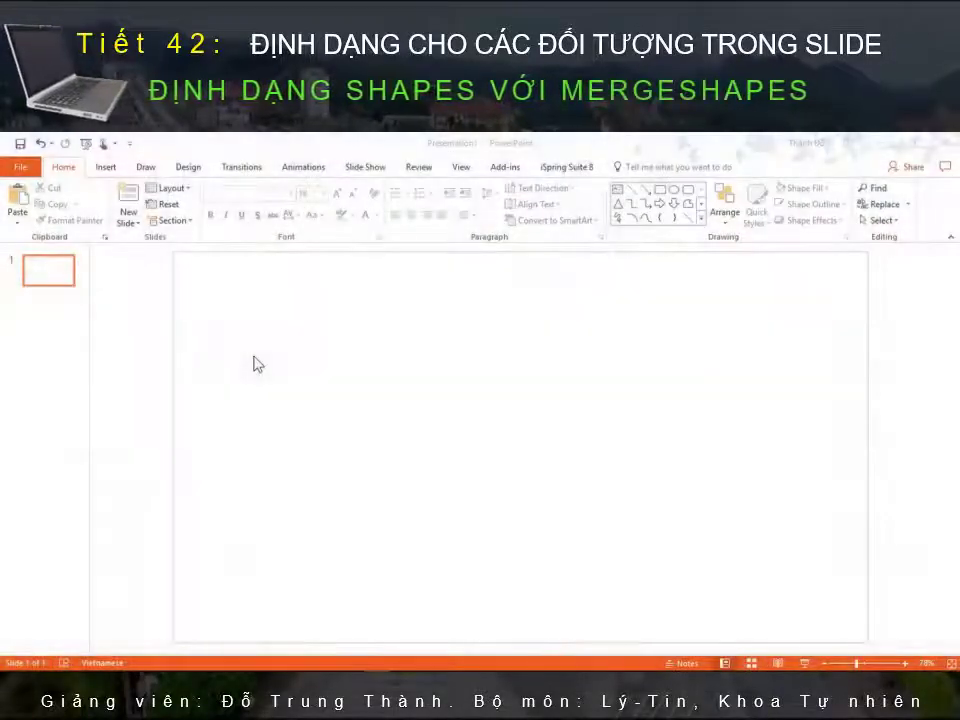
Step: Draw a rectangle near the top-left and an oval over its right half
left_click(655, 189)
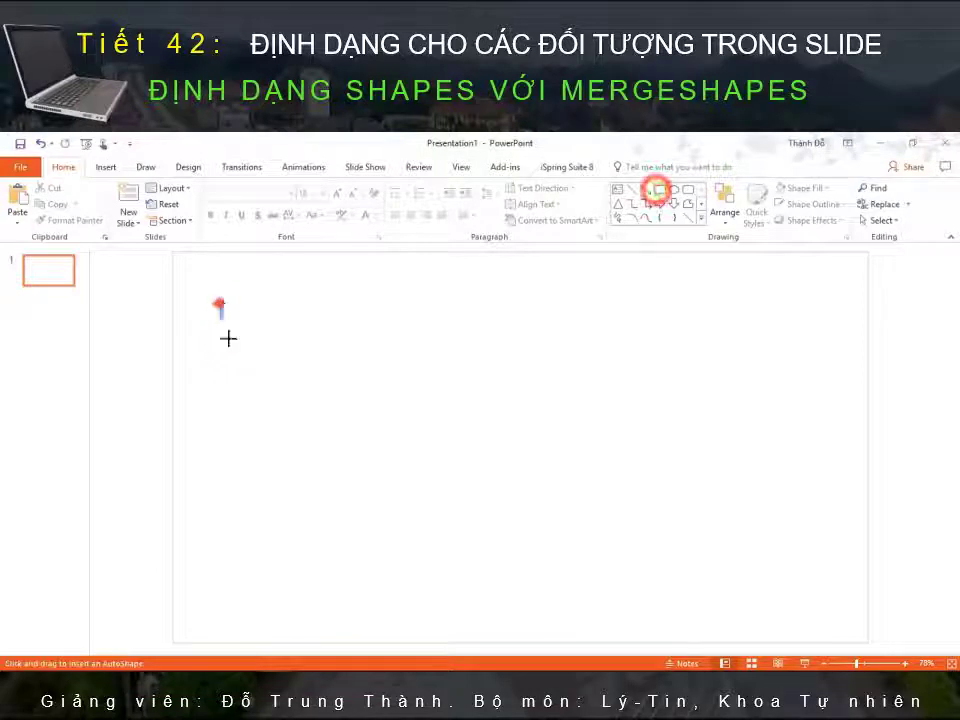
left_click_drag(219, 302, 393, 395)
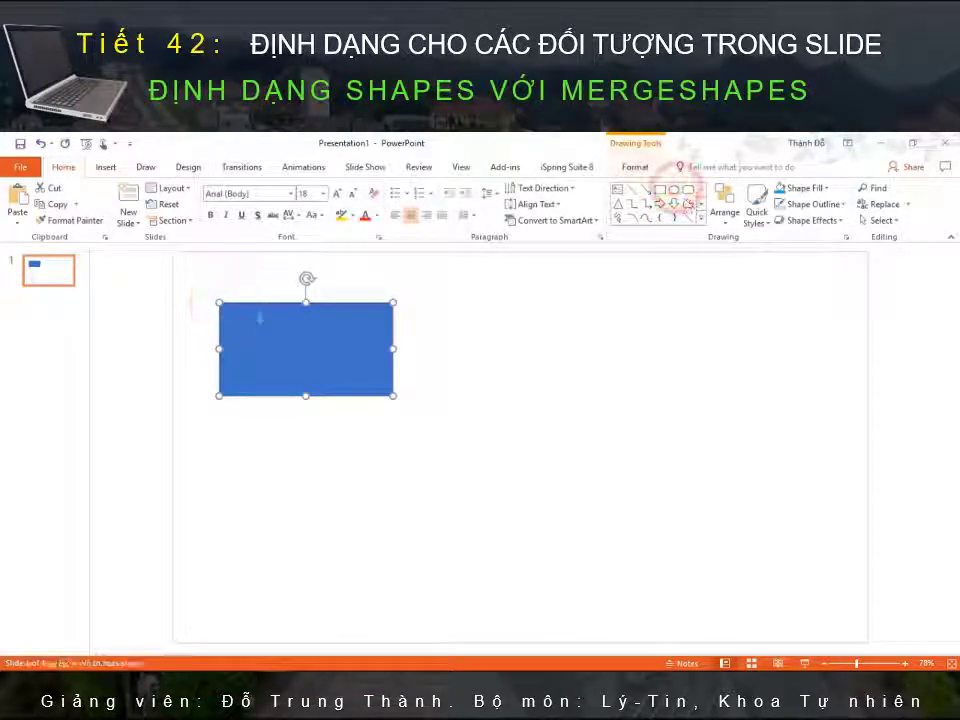
left_click(686, 191)
left_click_drag(299, 325, 385, 383)
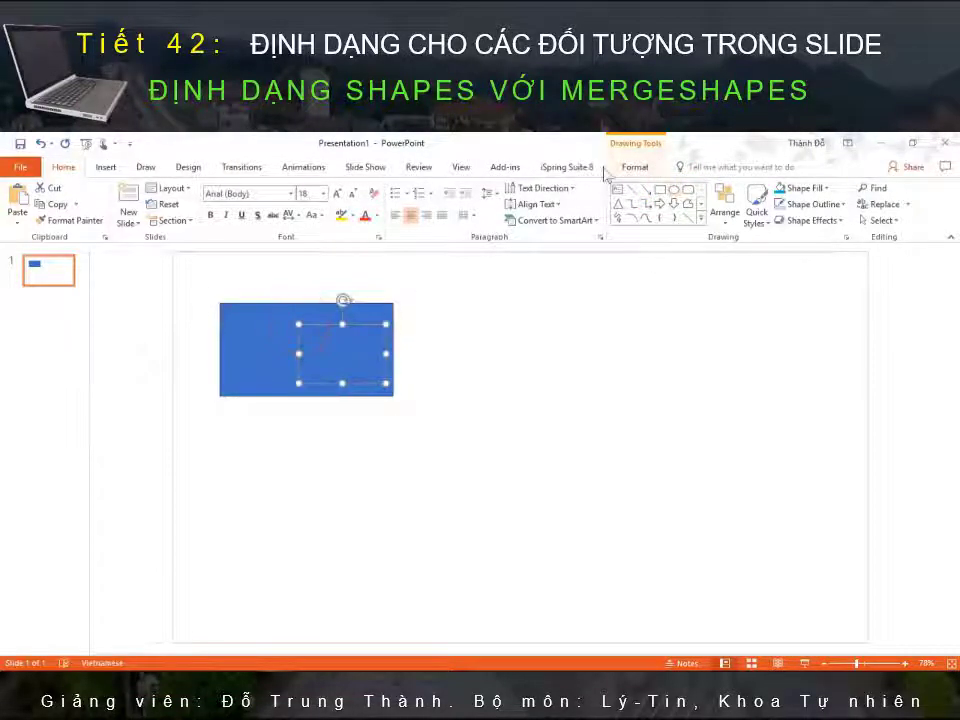
Step: Fill the oval light blue and the rectangle orange
left_click(622, 167)
left_click(372, 188)
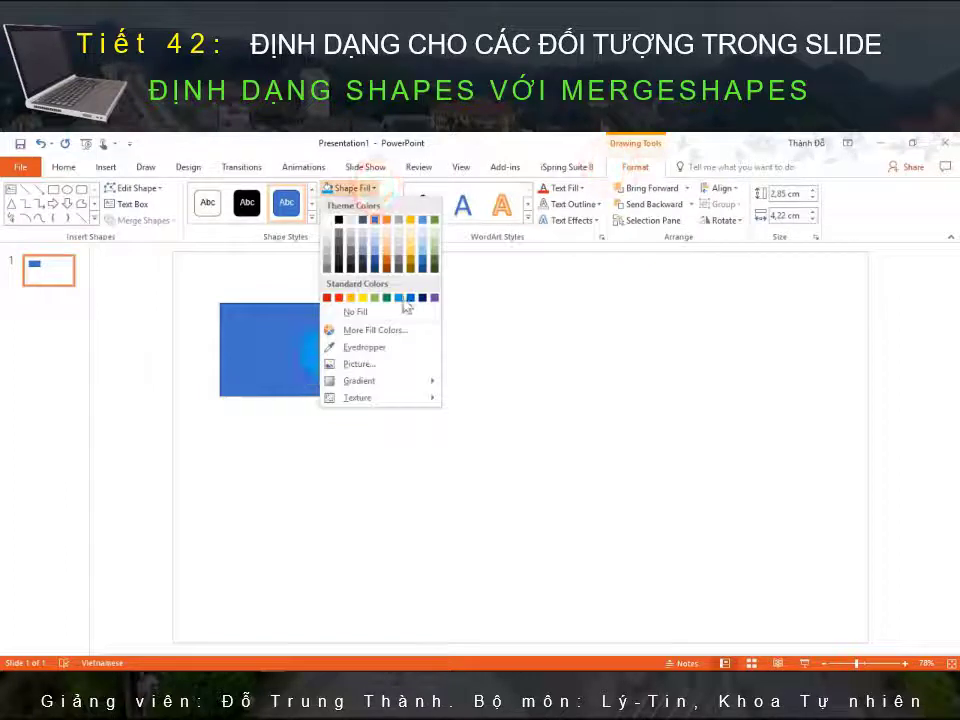
left_click(398, 297)
left_click(249, 319)
left_click(369, 188)
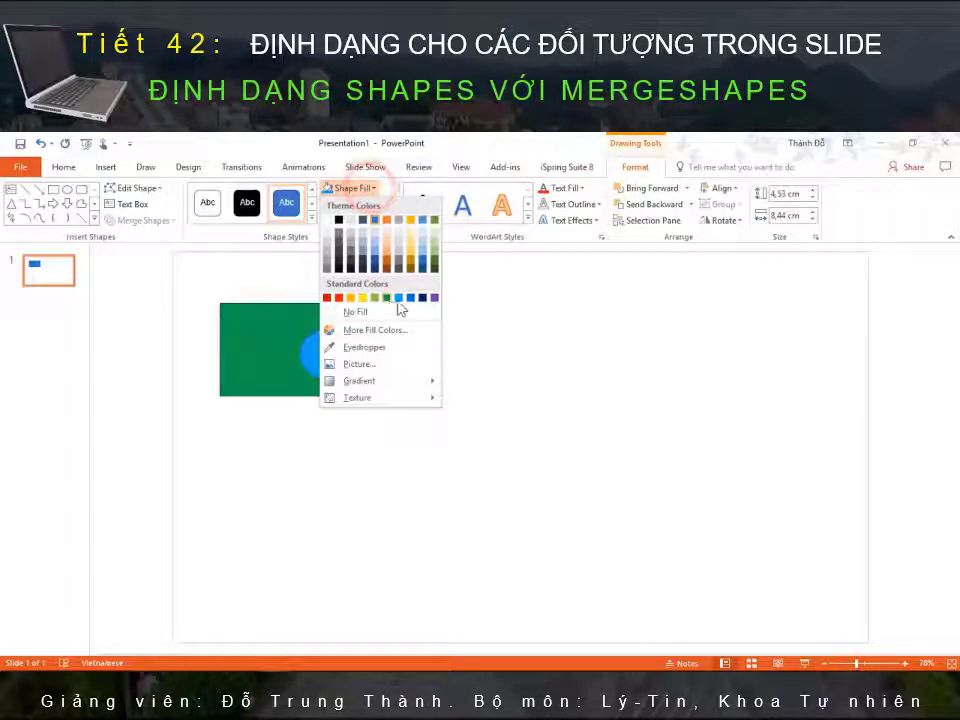
left_click(350, 297)
Step: Remove the outlines from both shapes and drag out copies of the pair
left_click_drag(203, 288, 446, 450)
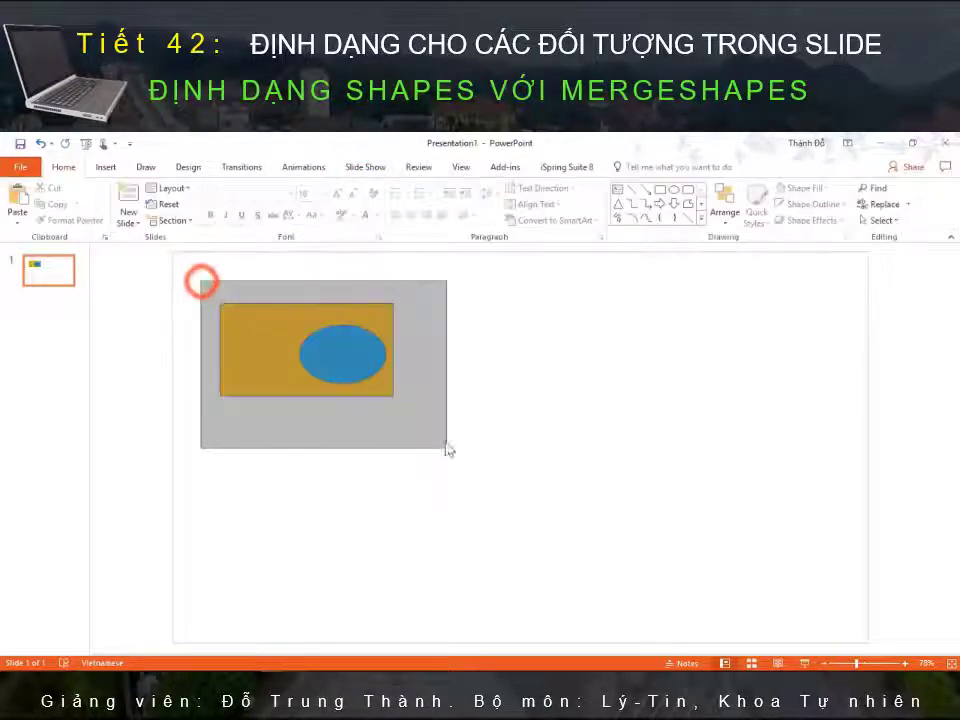
left_click(388, 204)
left_click(350, 326)
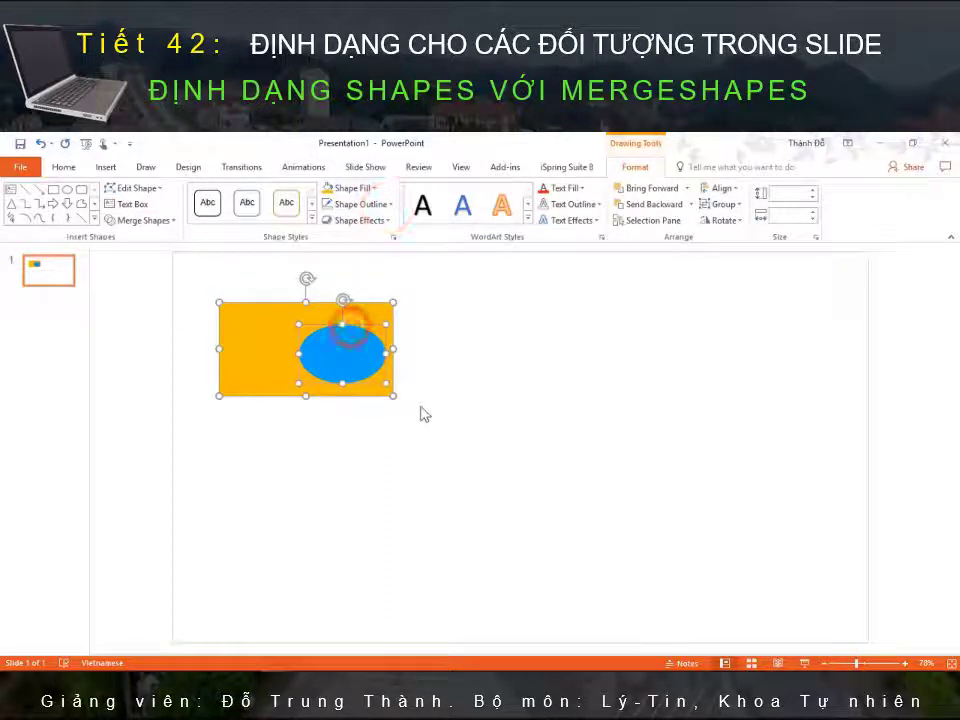
mouse_move(274, 357)
left_mouse_down()
mouse_move(677, 362)
mouse_move(250, 497)
left_mouse_up()
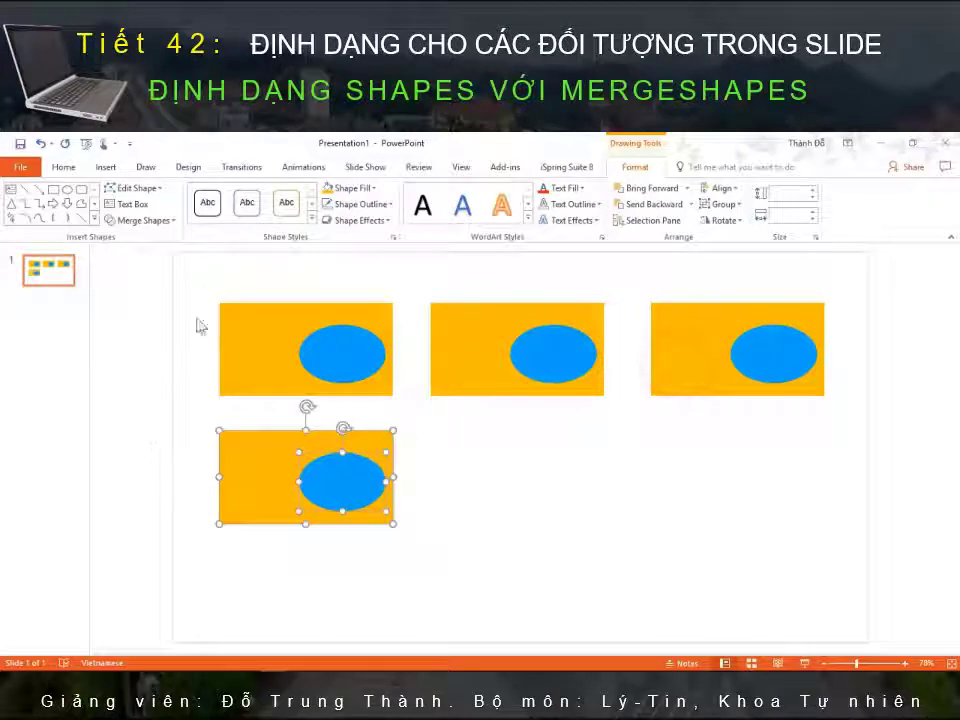
Step: Unite the first rectangle-and-oval pair into one shape with Merge Shapes > Union
left_click(198, 283)
left_click_drag(198, 283, 416, 428)
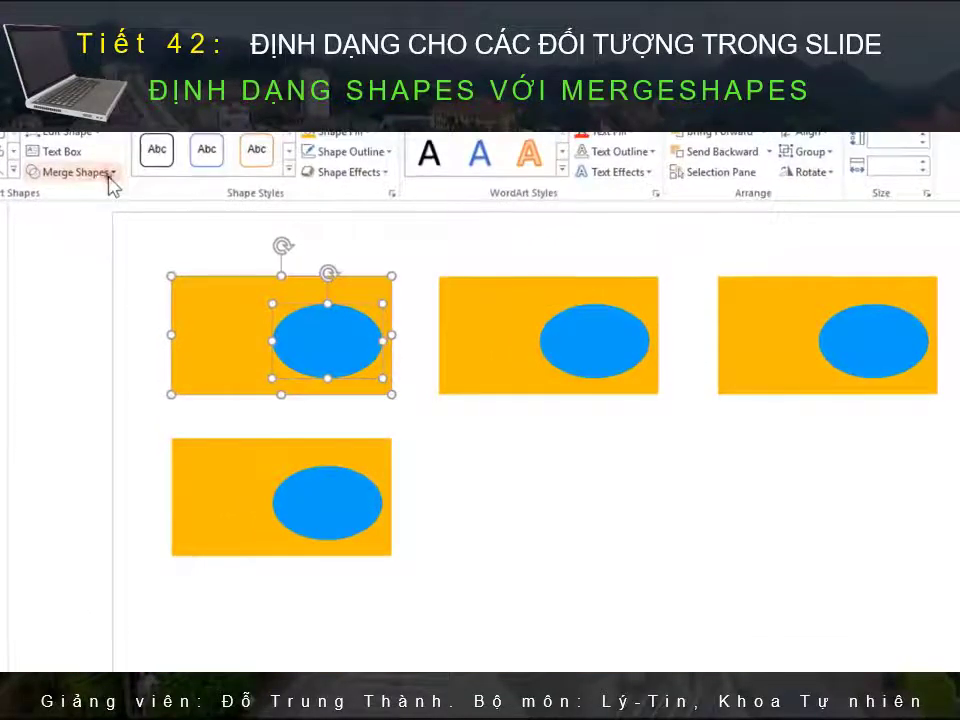
left_click(108, 176)
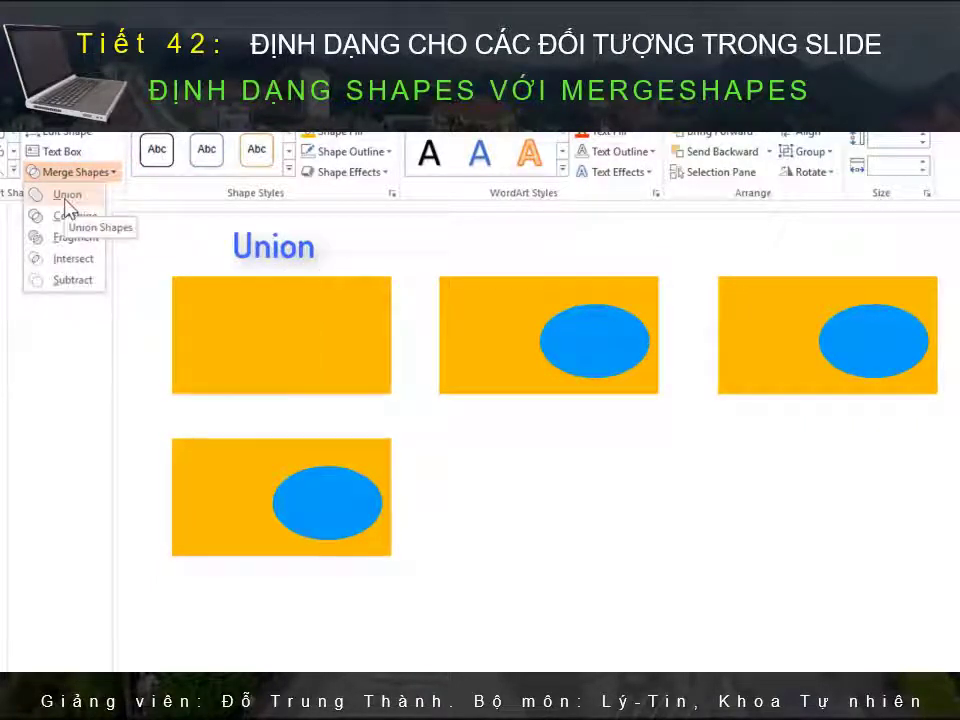
left_click(66, 196)
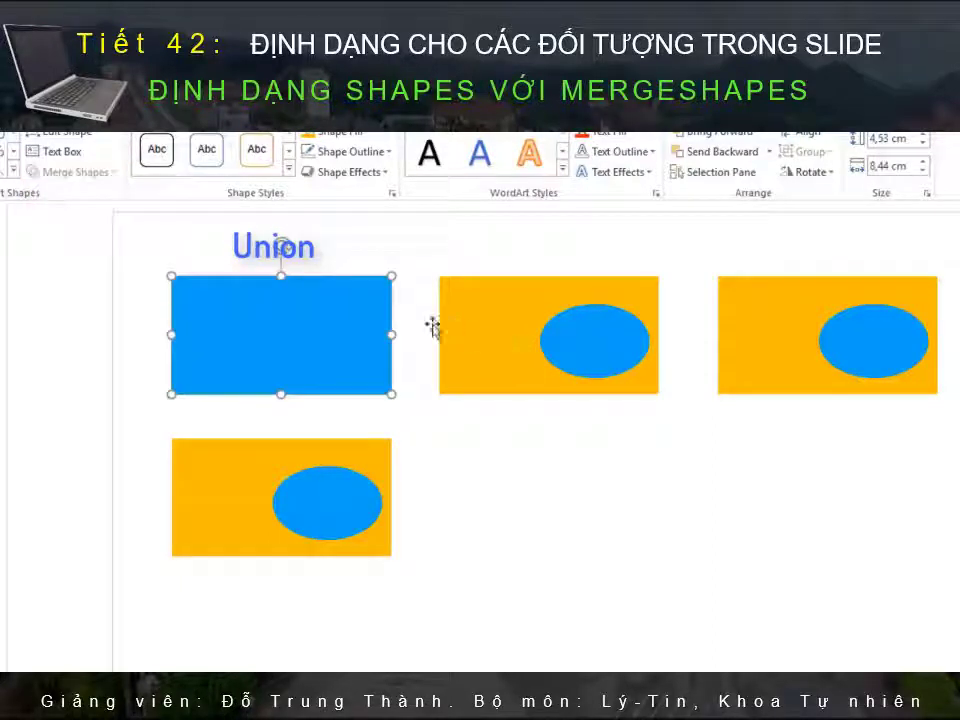
Step: Combine the second pair into a blue rectangle with an oval hole
left_click_drag(411, 260, 684, 428)
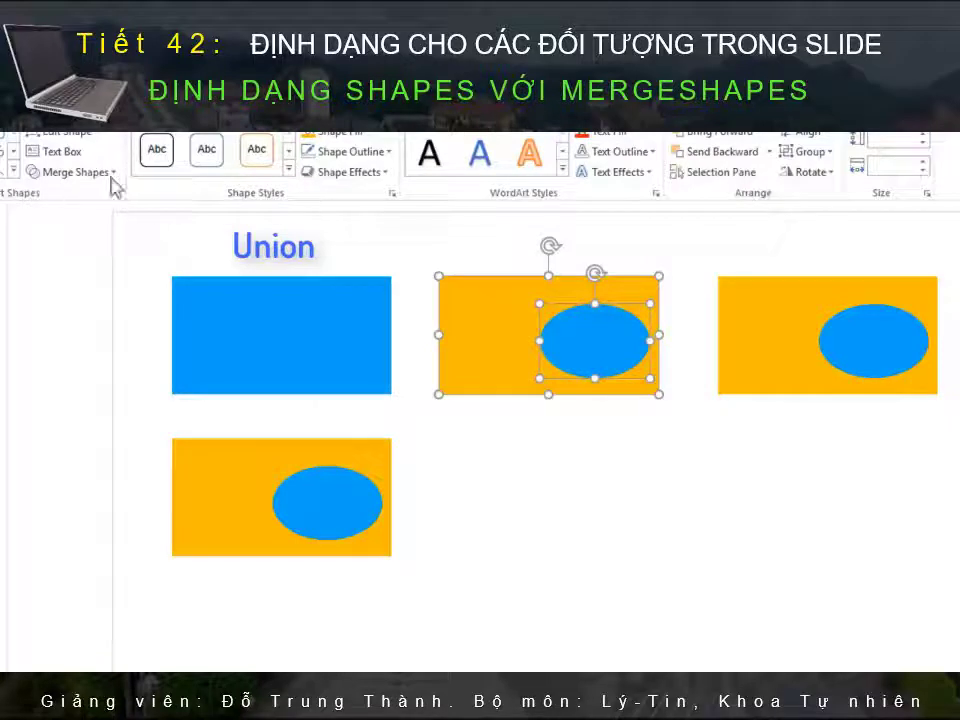
left_click(110, 174)
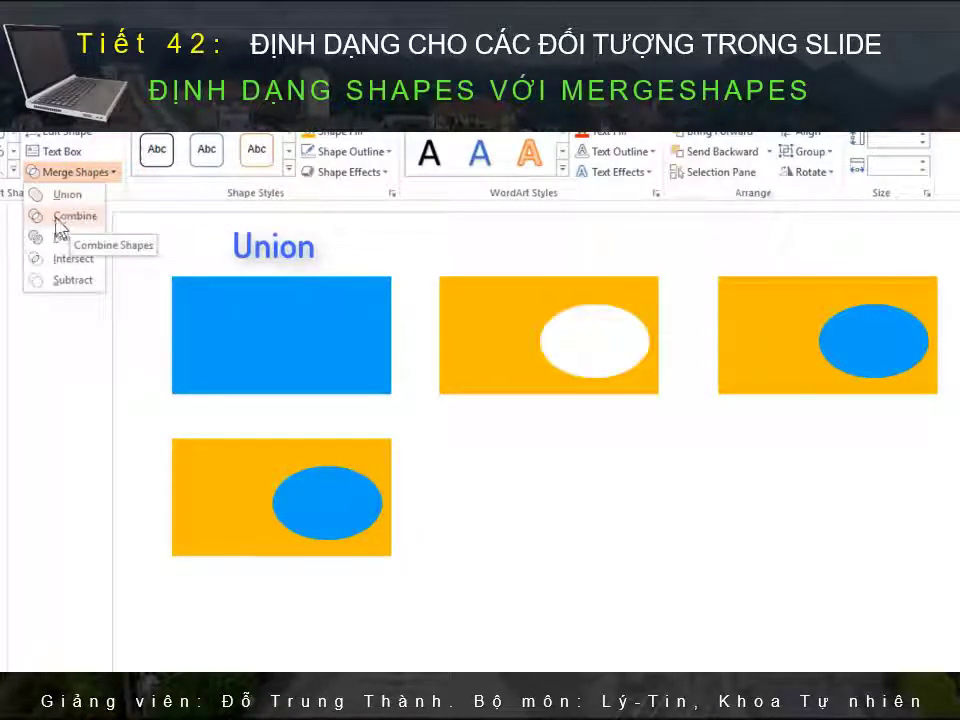
left_click(57, 218)
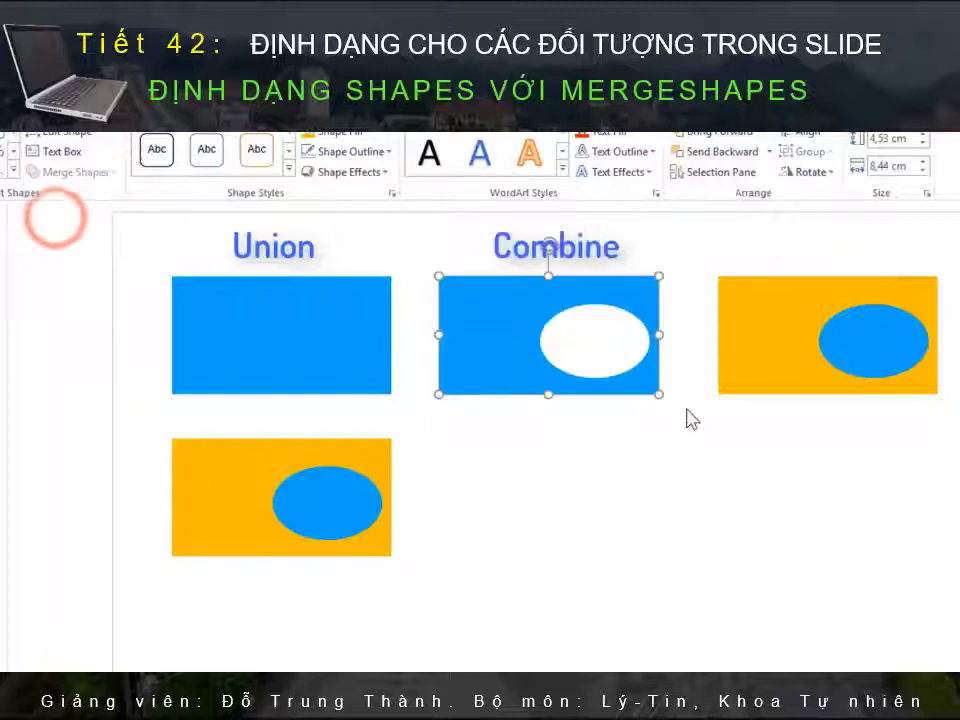
left_click(703, 263)
Step: Fragment the third pair and pull its oval piece out below the rectangle
left_click_drag(703, 263, 950, 450)
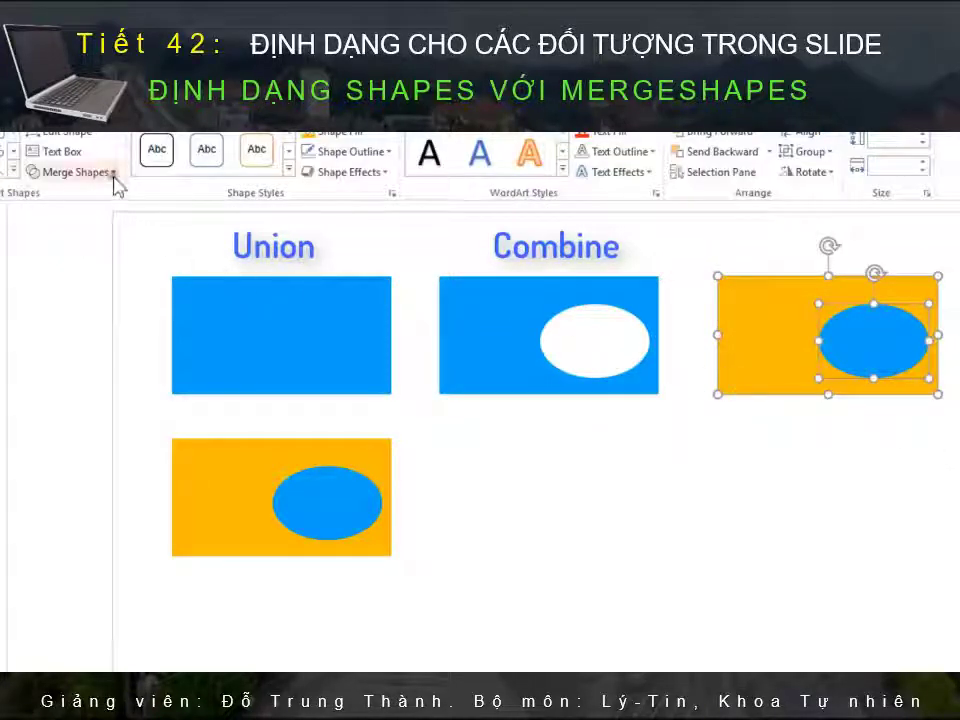
left_click(113, 174)
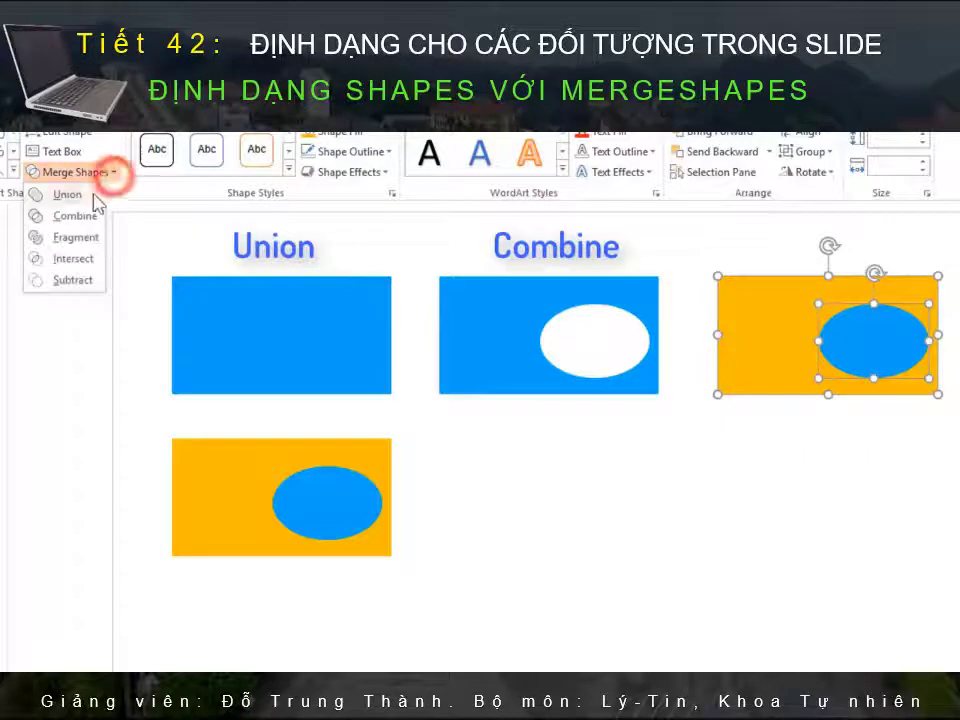
left_click(68, 242)
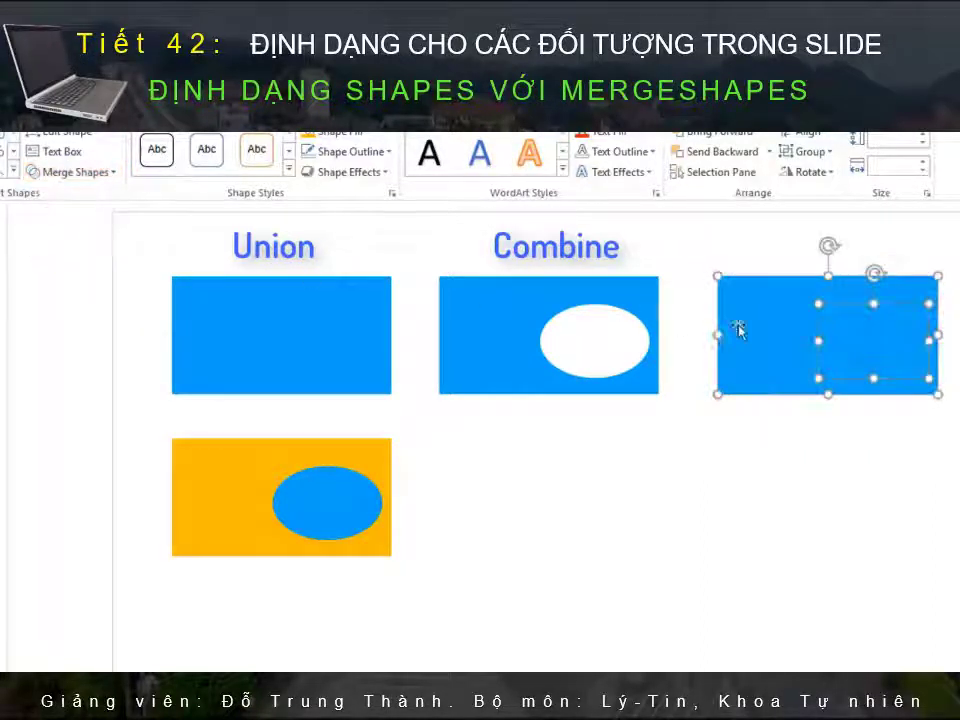
left_click_drag(874, 345, 813, 317)
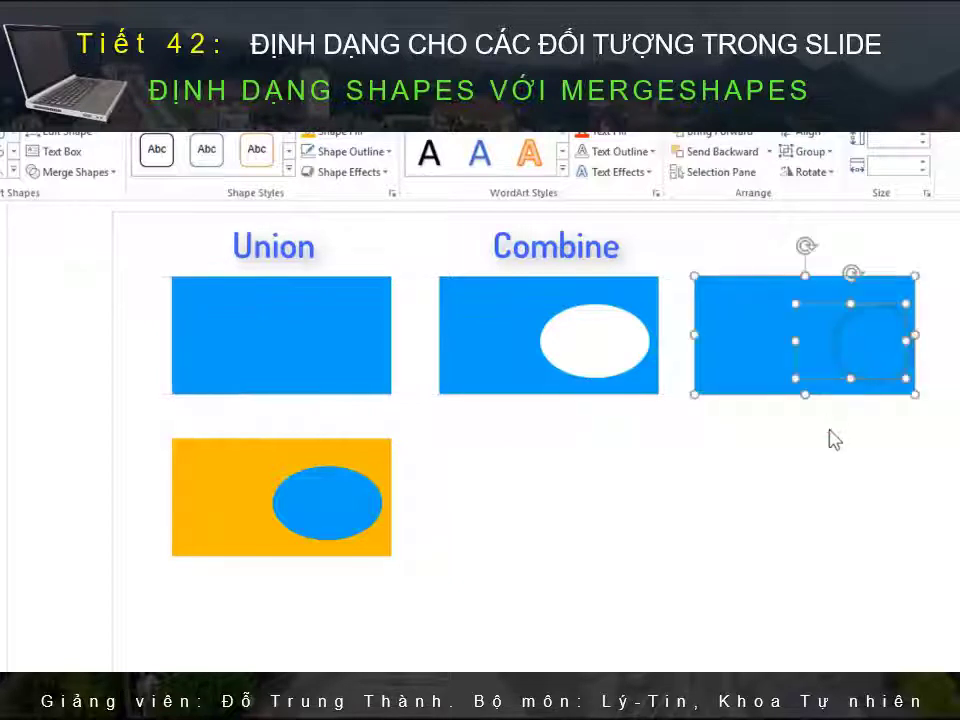
left_click(829, 428)
left_click(829, 345)
left_click_drag(818, 357, 866, 455)
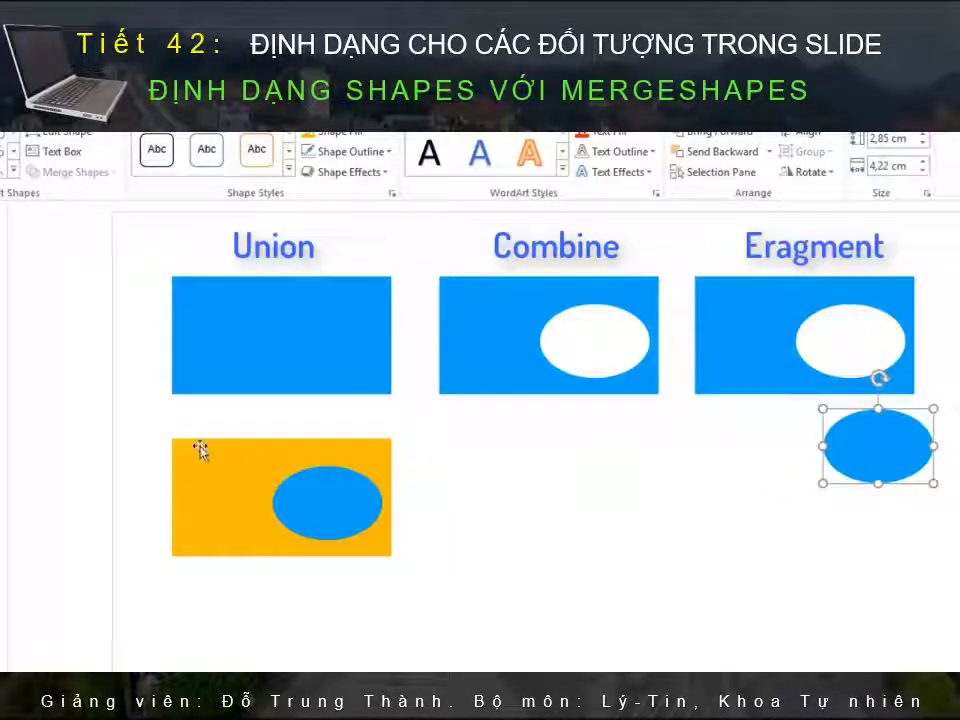
Step: Duplicate the bottom orange rectangle-and-oval pair and Intersect one copy, leaving a blue oval
left_click_drag(128, 409, 445, 605)
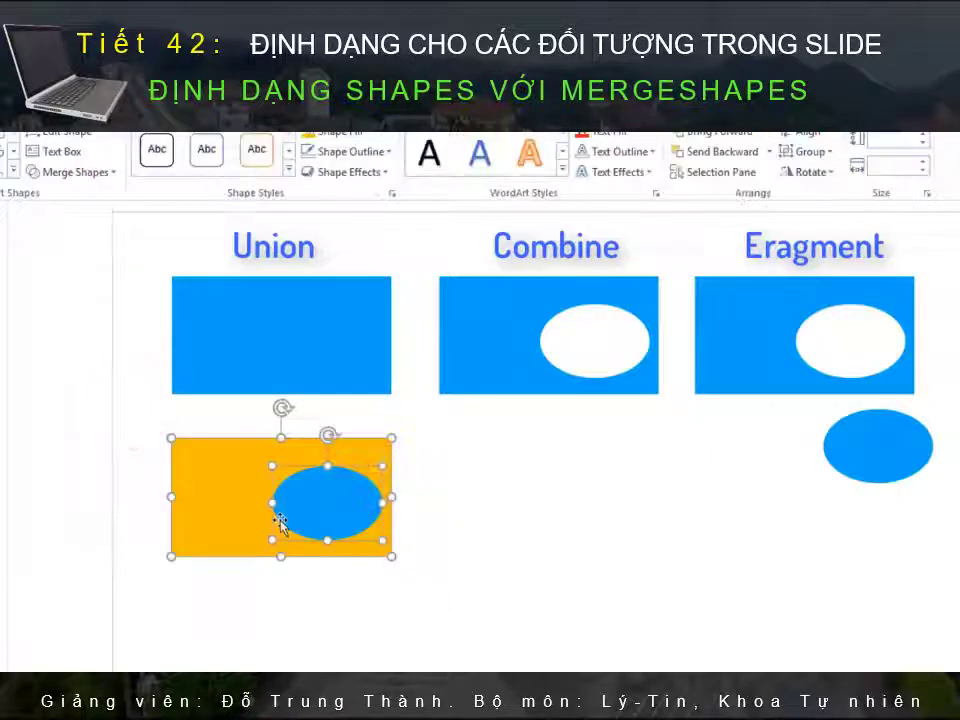
left_click_drag(306, 518, 574, 518)
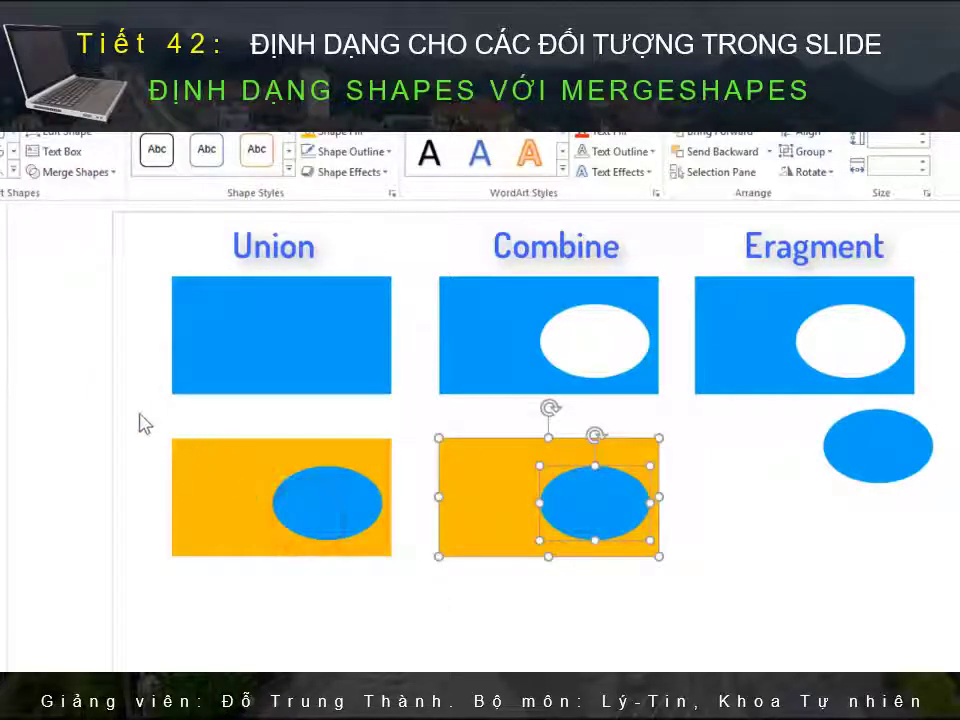
mouse_move(140, 412)
left_mouse_down()
mouse_move(192, 572)
mouse_move(412, 600)
left_mouse_up()
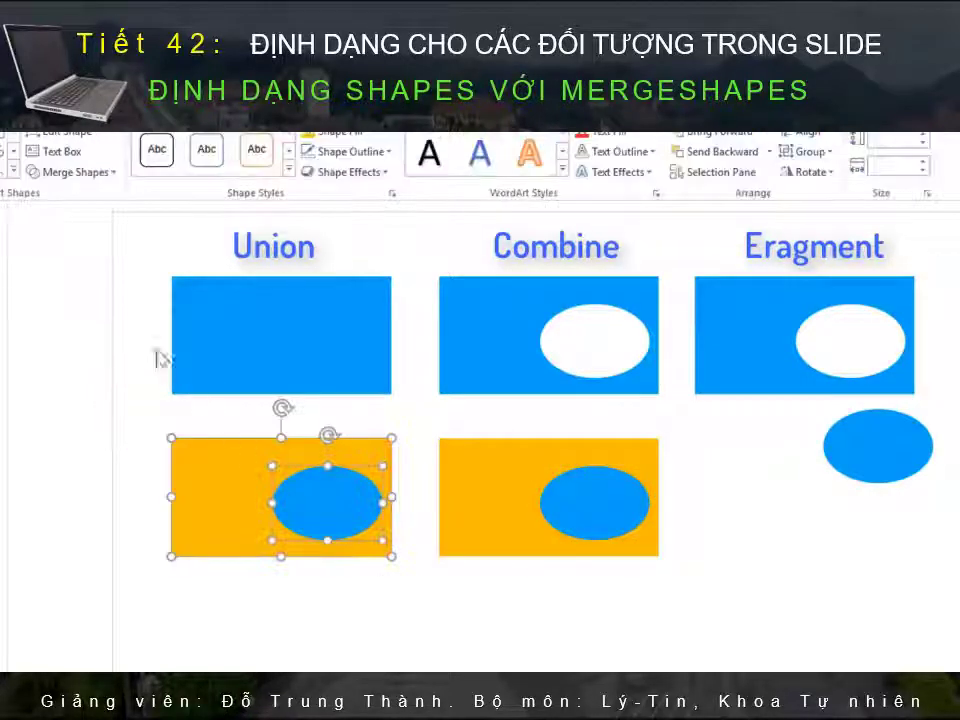
left_click(100, 173)
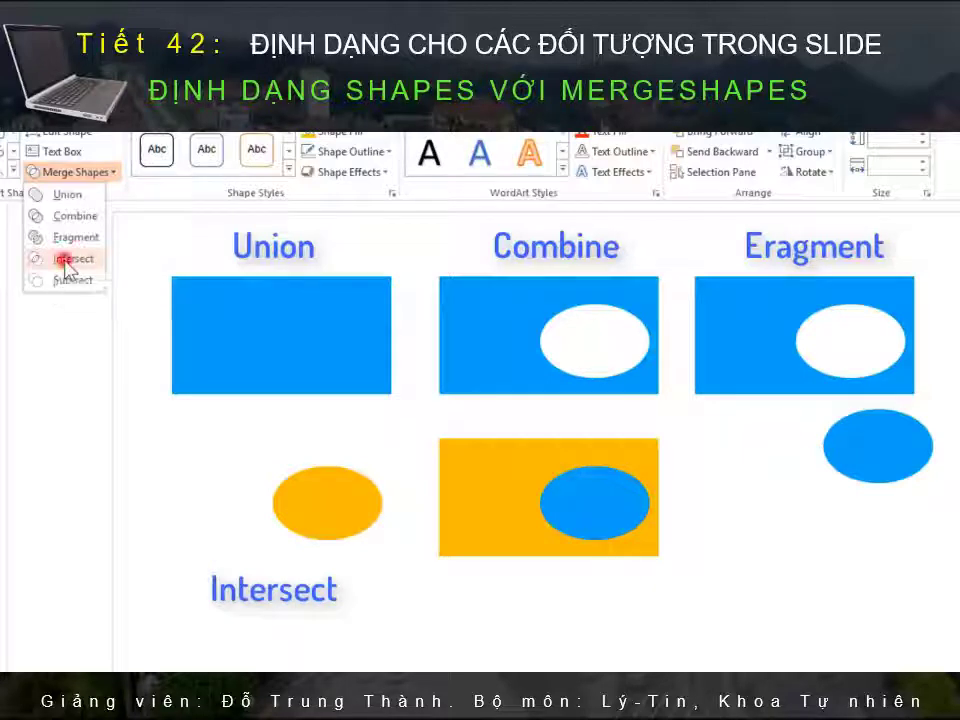
left_click(66, 259)
left_click(417, 412)
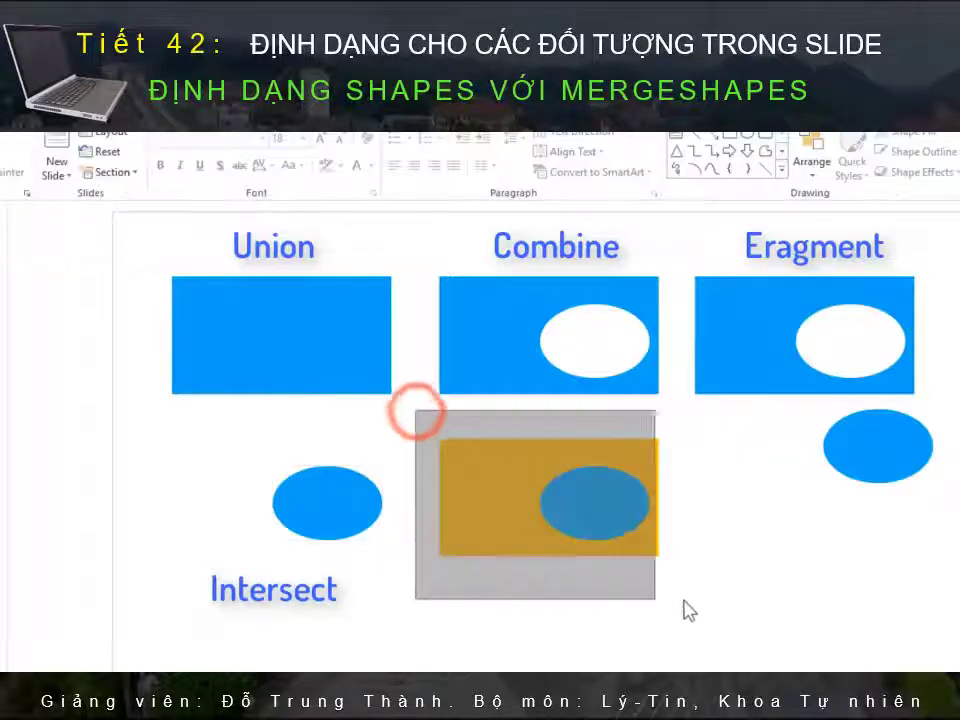
Step: Subtract the oval from the other orange rectangle, leaving an oval hole
left_click_drag(432, 530, 707, 611)
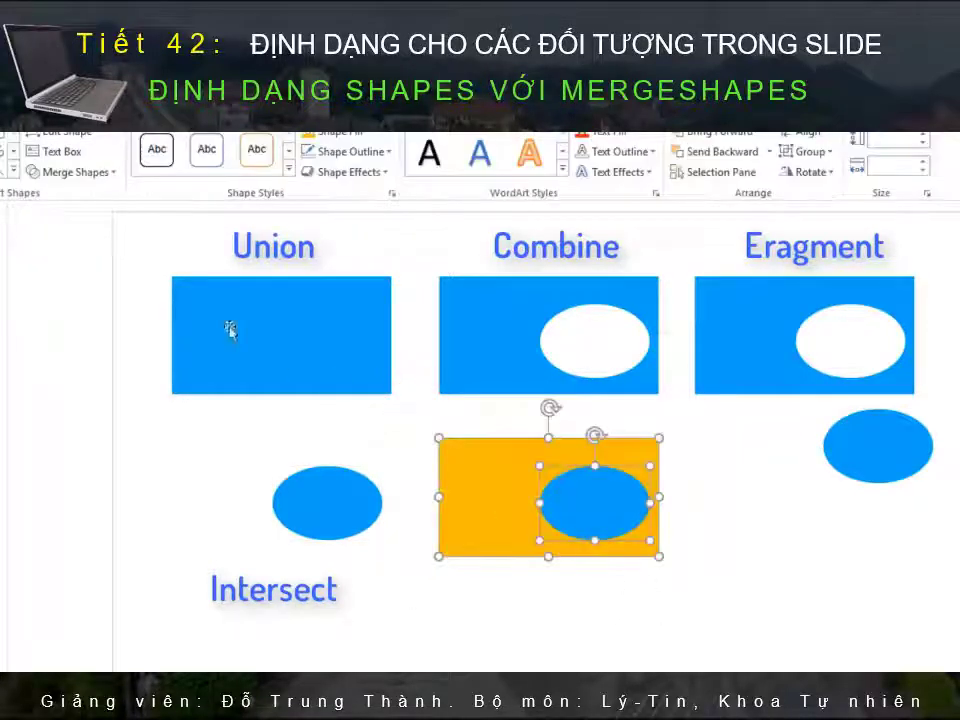
left_click(112, 173)
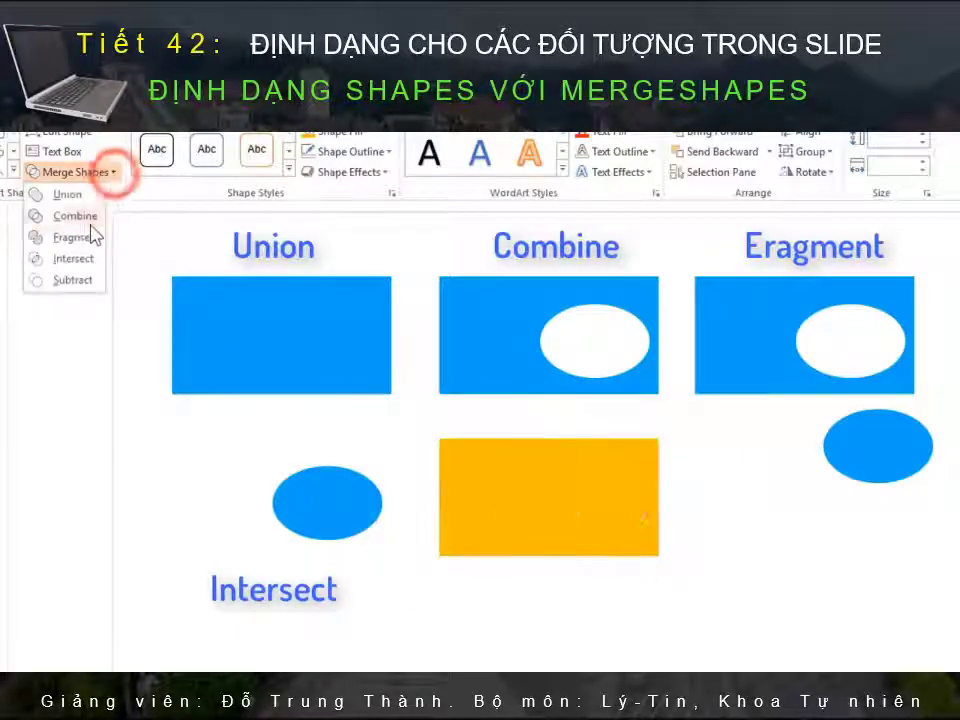
left_click(62, 283)
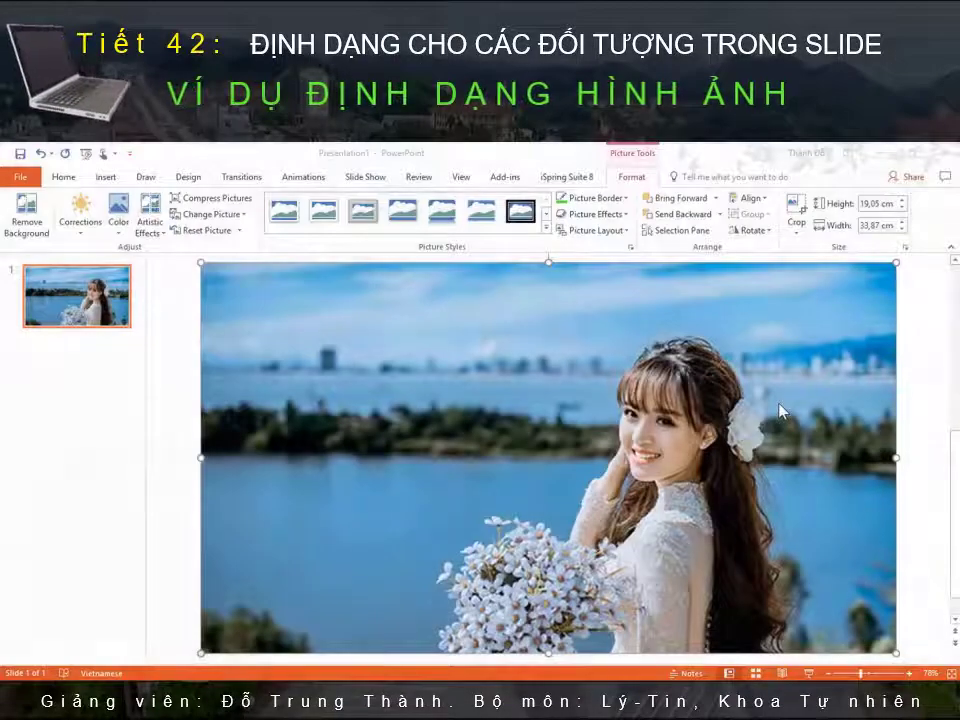
Step: Crop the lakeside photo to a 16.65 × 12.53 cm portrait centred on the woman
left_click(792, 404)
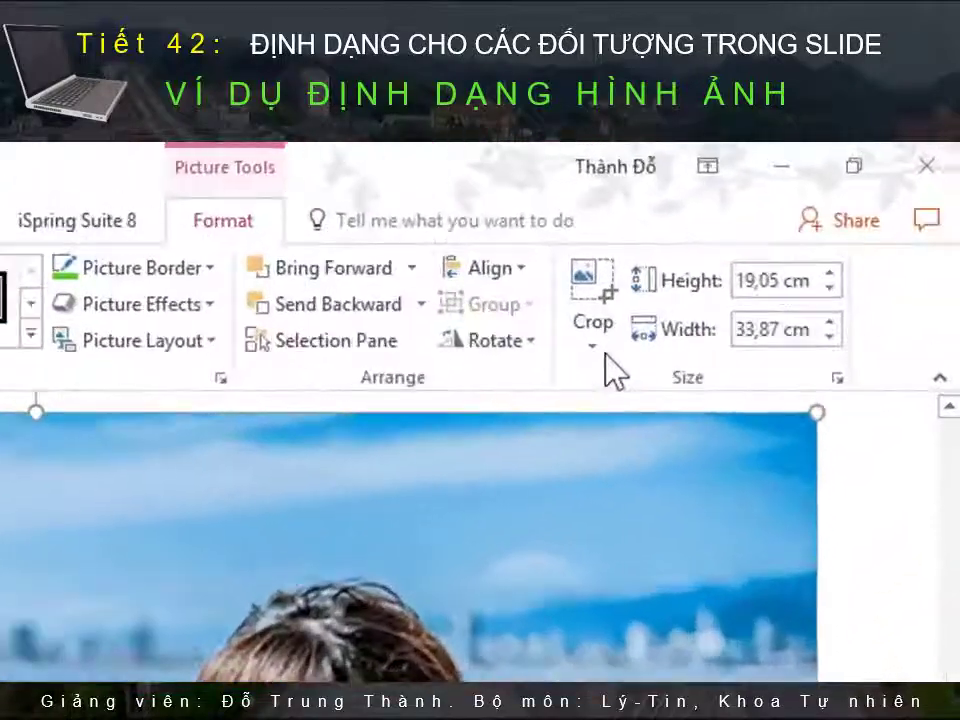
left_click(797, 231)
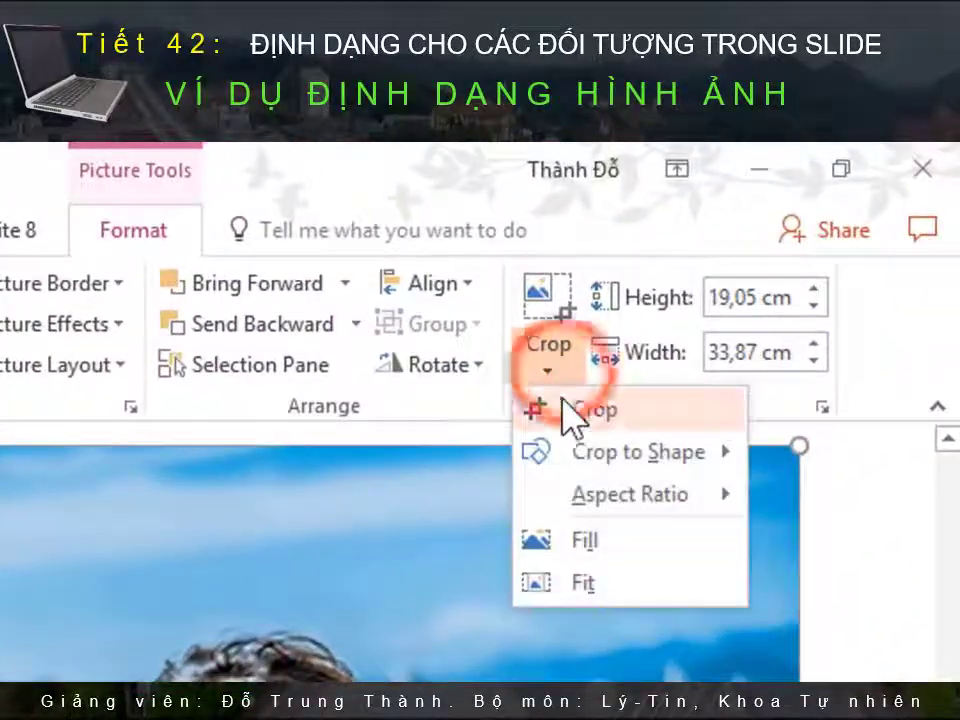
left_click(562, 405)
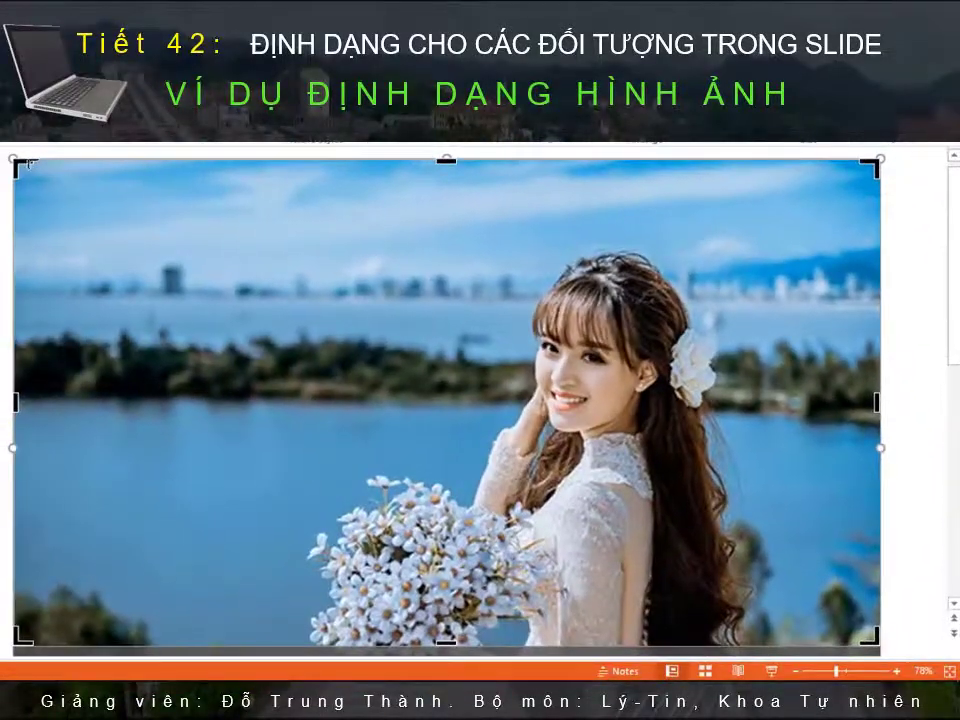
mouse_move(15, 162)
left_mouse_down()
mouse_move(334, 253)
mouse_move(336, 234)
mouse_move(306, 210)
mouse_move(294, 220)
left_mouse_up()
left_click_drag(296, 431, 347, 431)
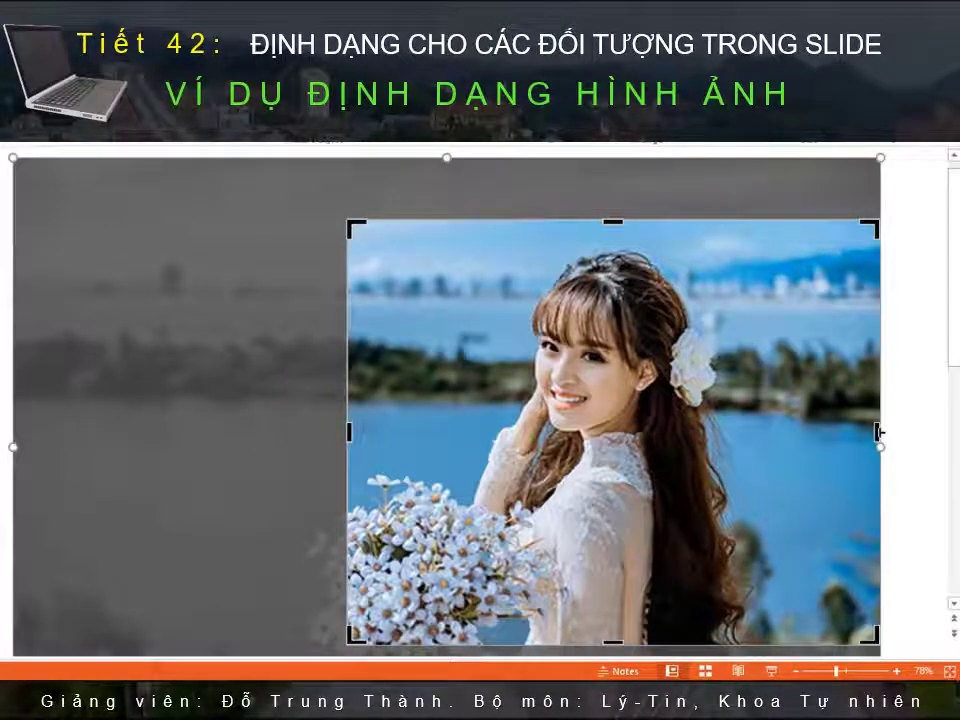
left_click_drag(879, 433, 721, 436)
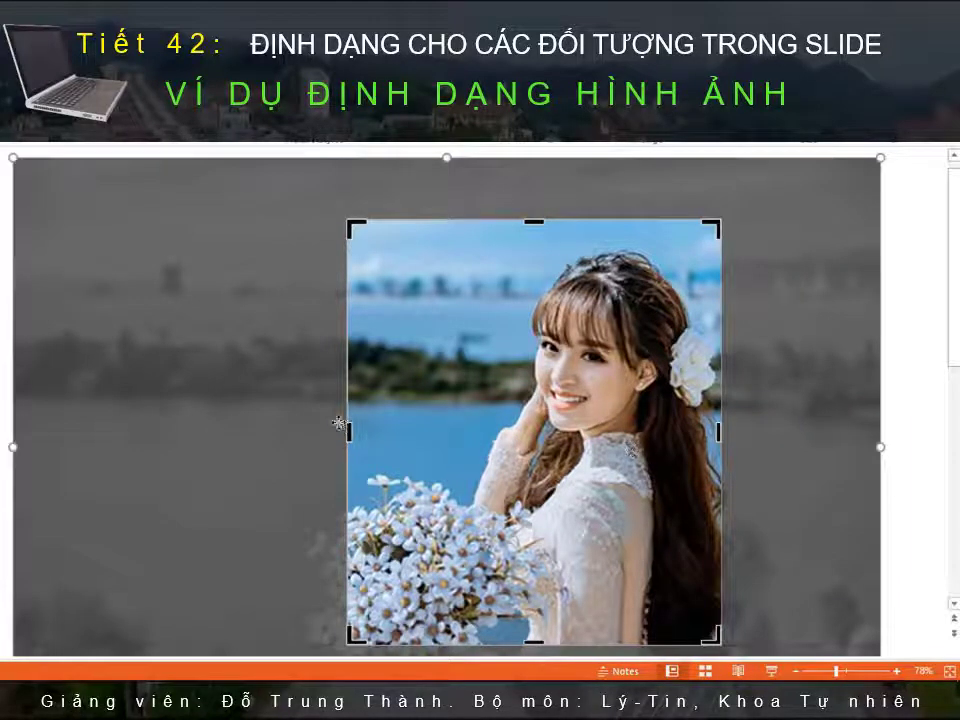
left_click_drag(347, 430, 399, 431)
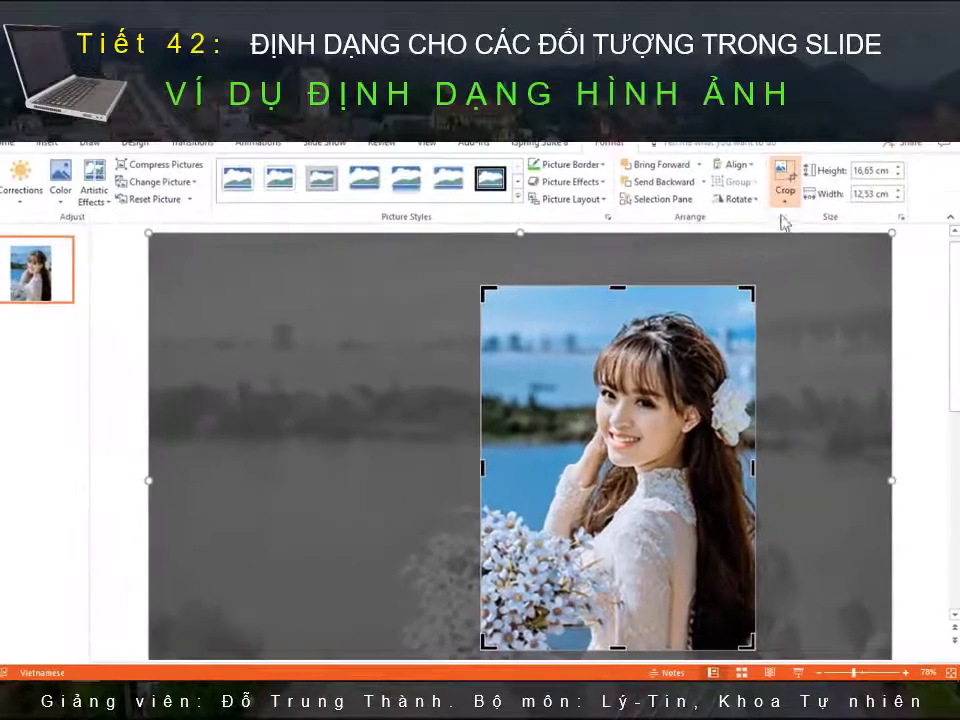
left_click(787, 200)
left_click(790, 215)
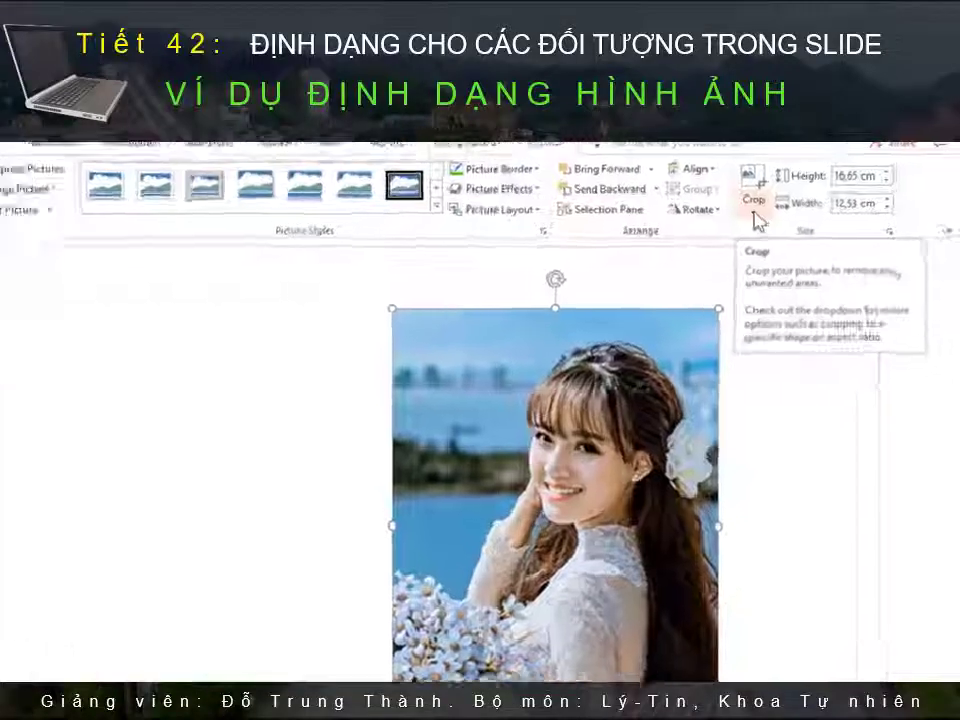
Step: Crop the photo to an Oval shape and apply the largest Soft Edges variation
left_click(787, 204)
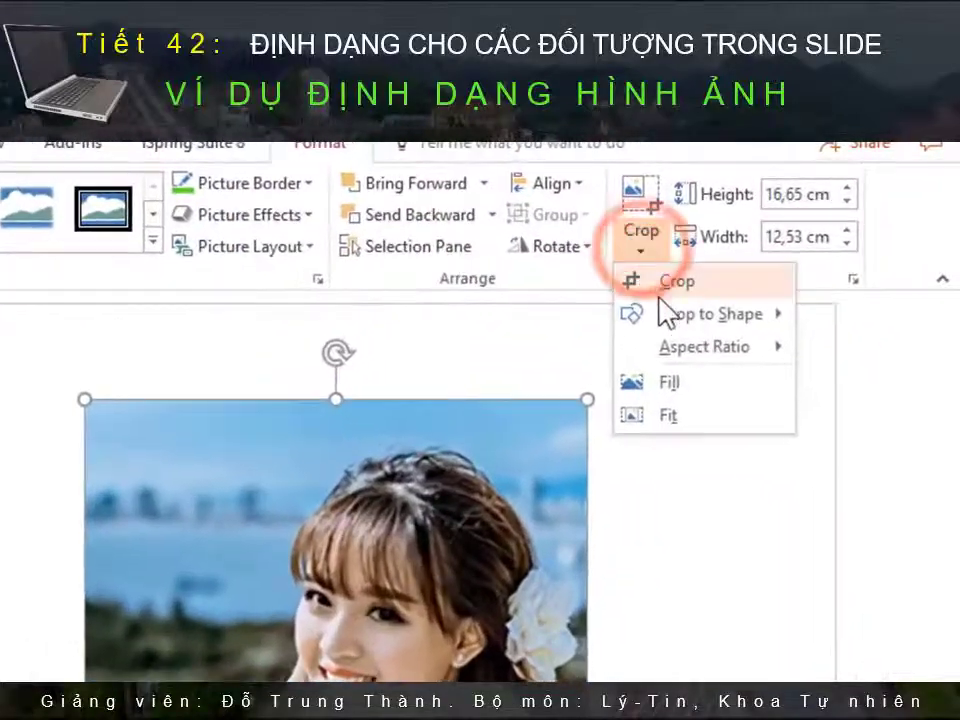
left_click(665, 315)
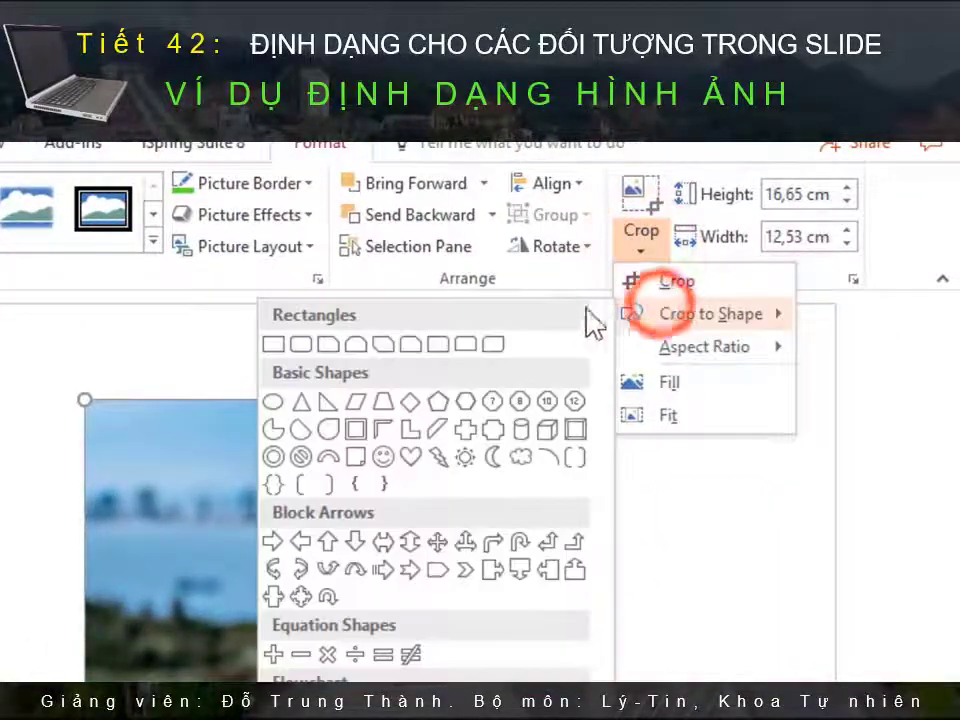
left_click(285, 398)
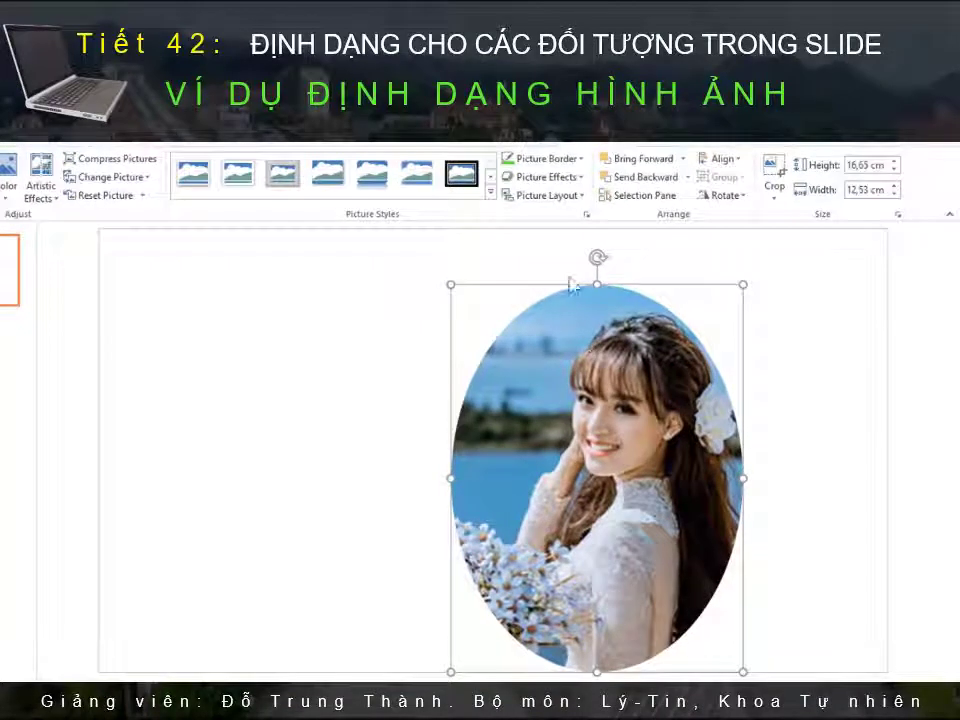
left_click(575, 177)
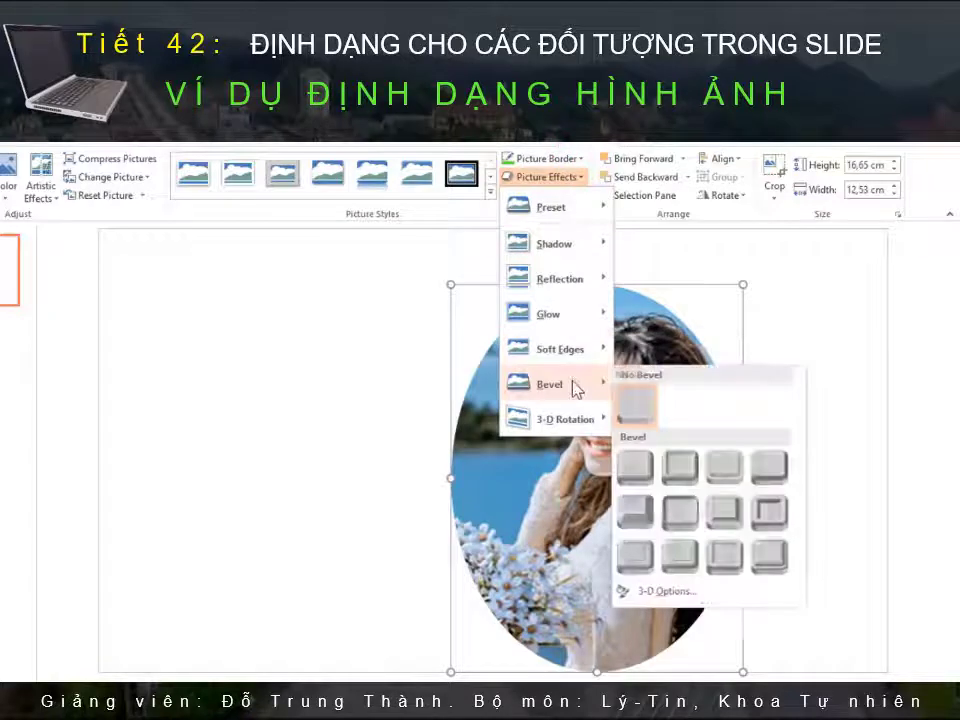
mouse_move(556, 348)
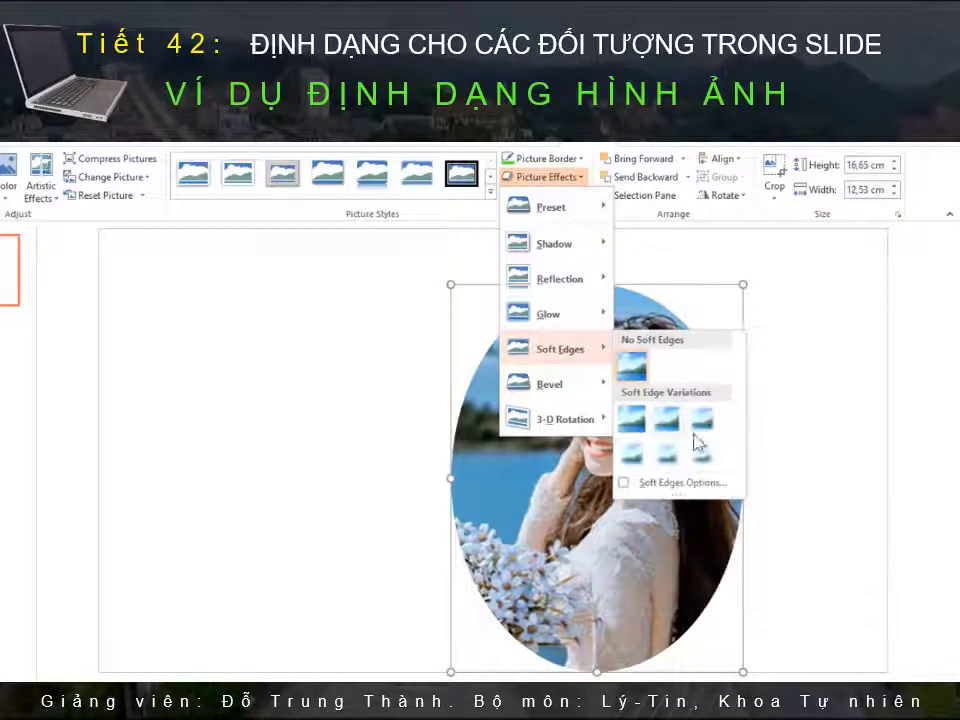
left_click(701, 459)
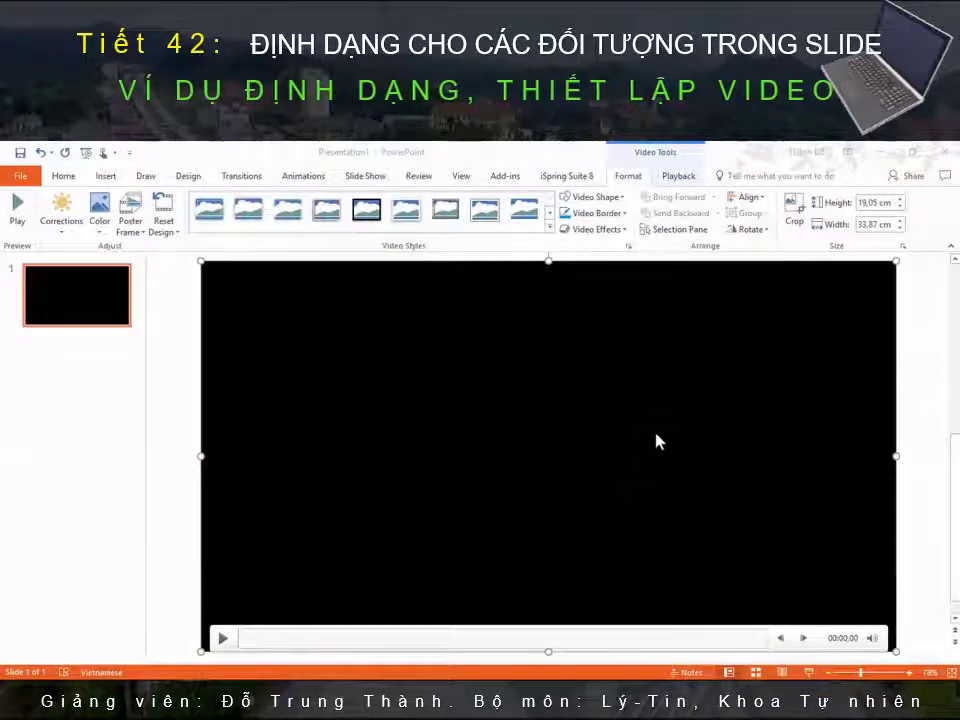
Step: Shrink the video from its corner and centre it on the slide
left_click(656, 435)
left_click_drag(895, 262, 716, 404)
left_click_drag(351, 516, 424, 446)
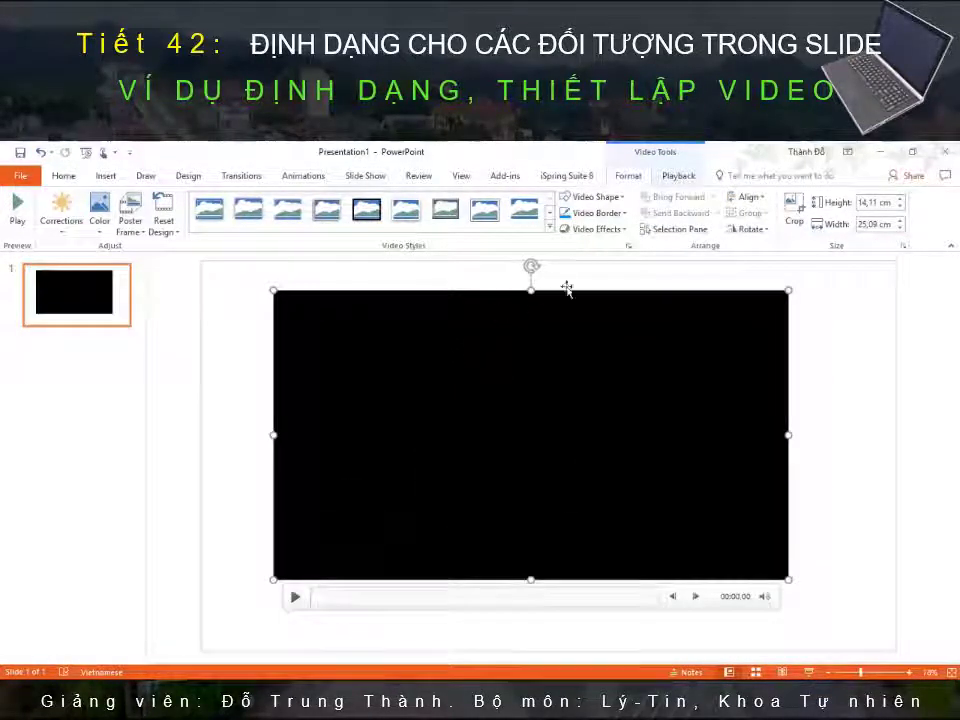
Step: Apply a Perspective 3-D rotation preset to the video and play its preview
left_click(612, 229)
left_click(614, 443)
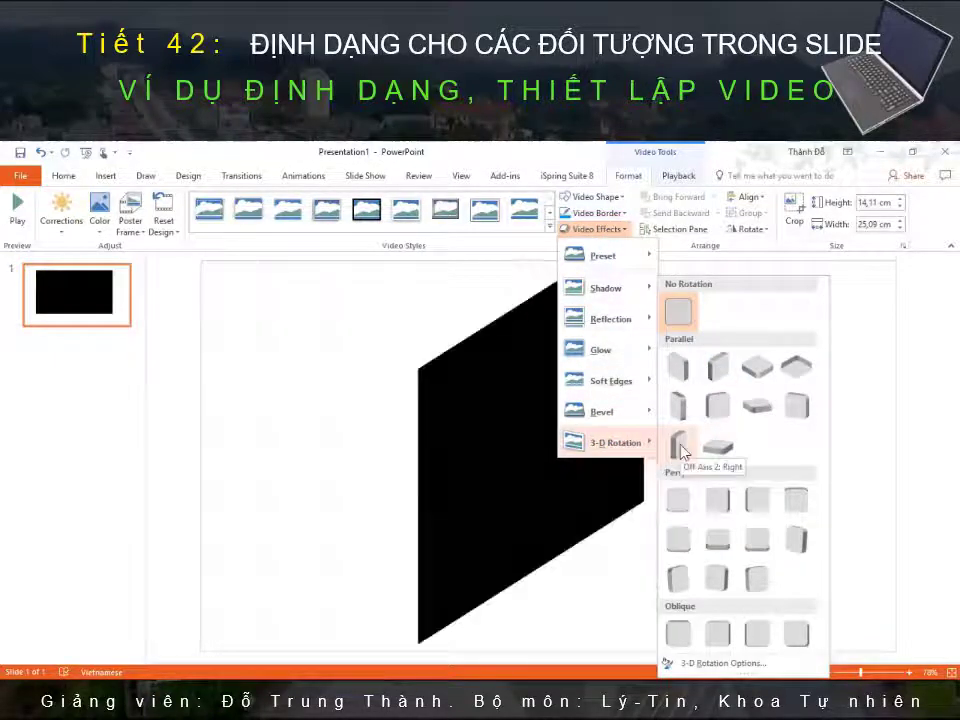
left_click(795, 545)
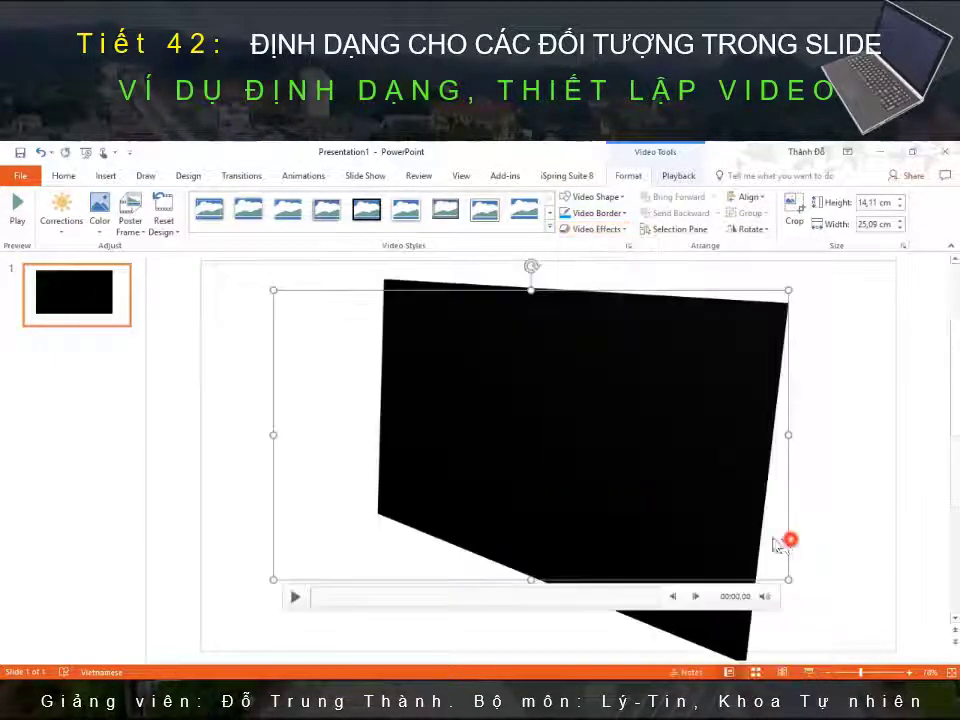
left_click(785, 288)
left_click(561, 410)
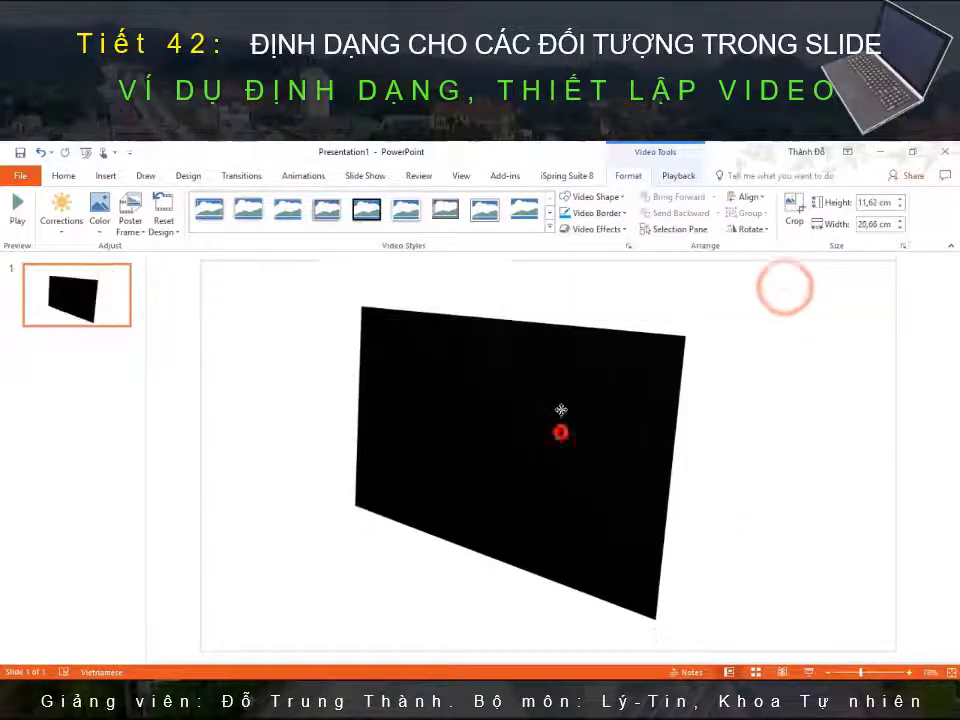
left_click(296, 572)
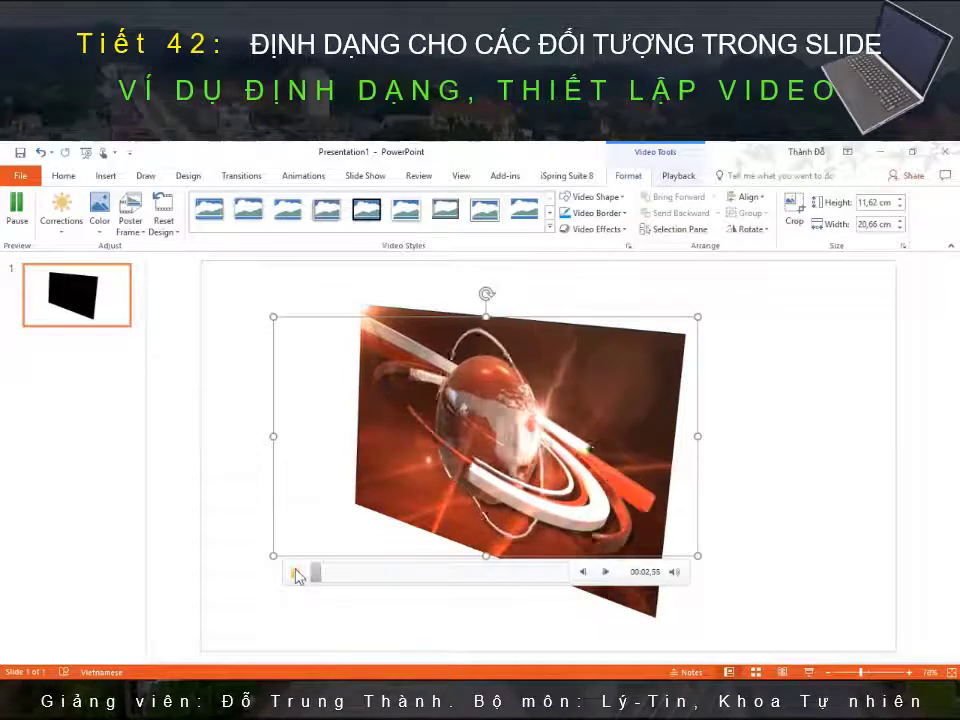
Step: Pause the preview and set the video to start Automatically
left_click(296, 572)
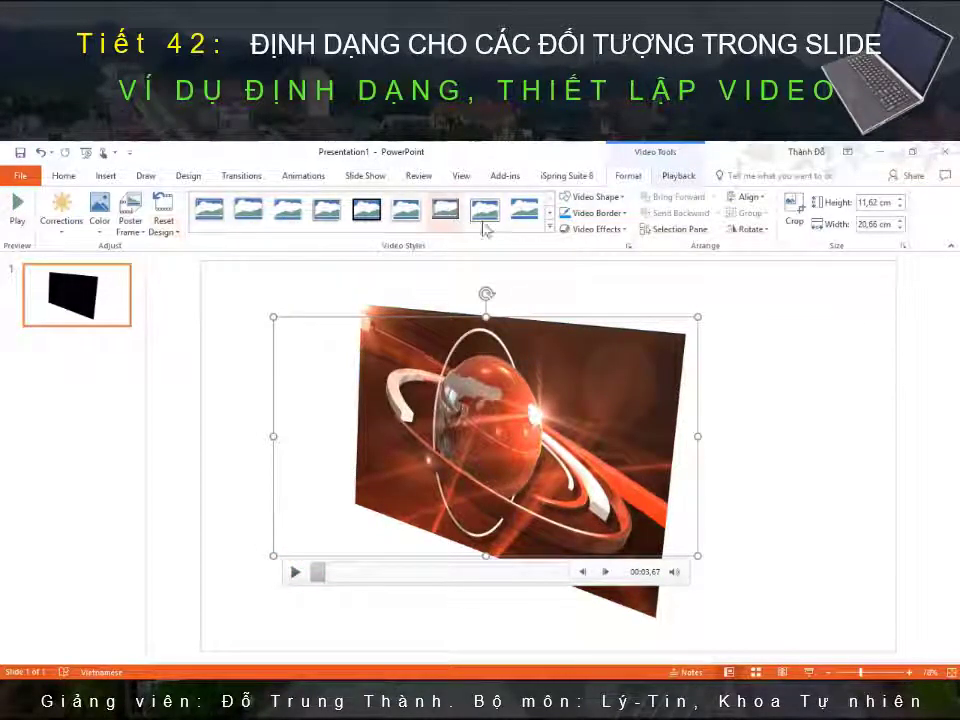
left_click(678, 176)
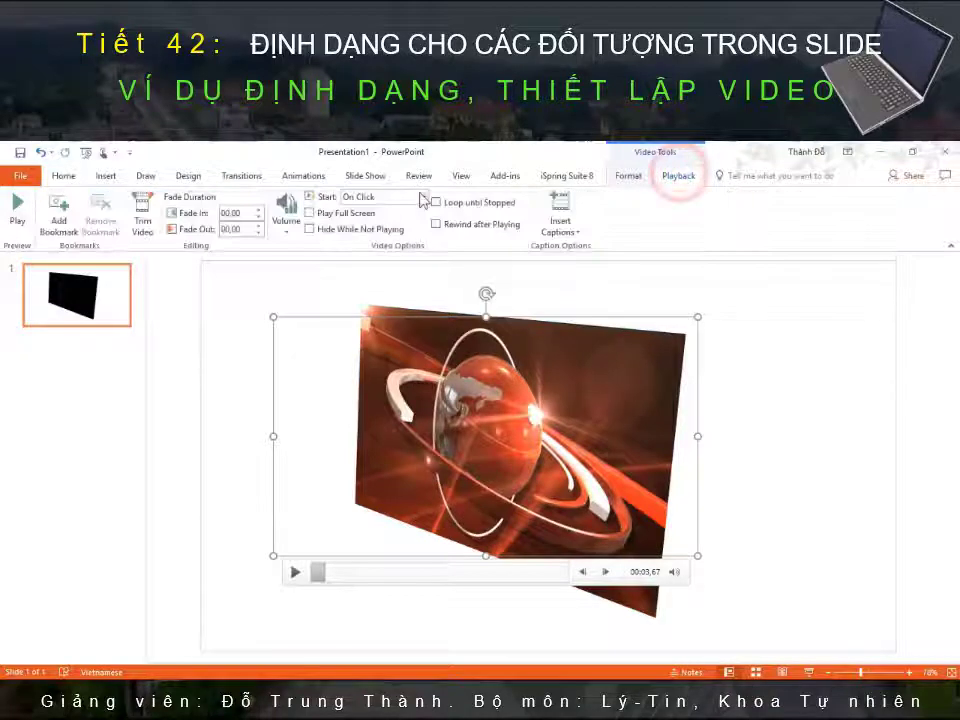
left_click(419, 196)
left_click(404, 213)
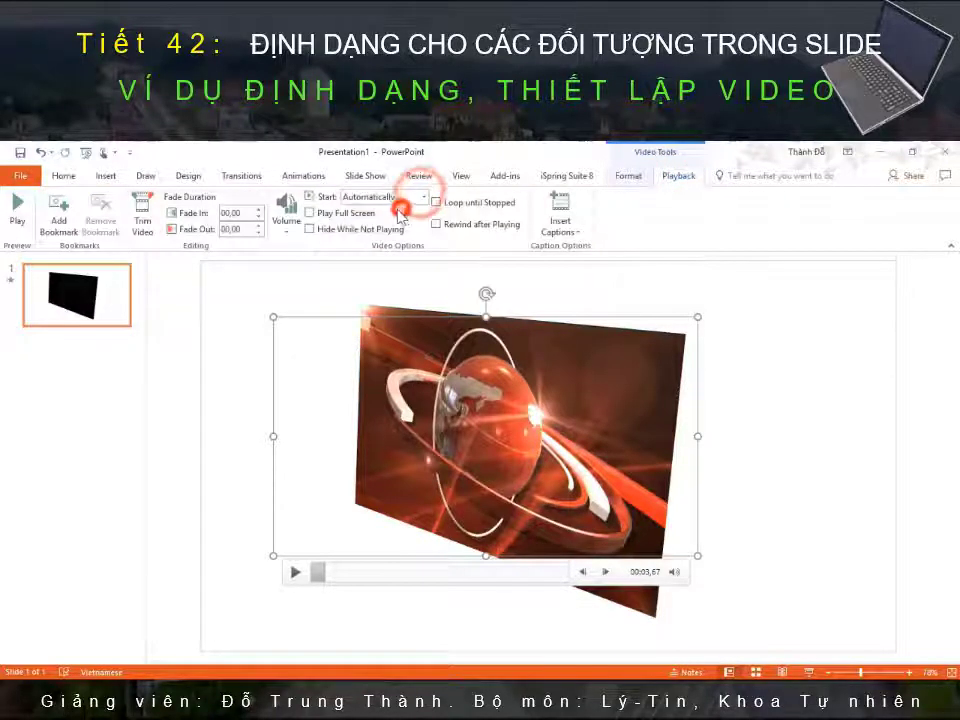
Step: Raise the video's Fade In and Fade Out to 01,25 and open Trim Video
left_click(258, 208)
left_click(258, 209)
left_click(258, 209)
left_click(258, 225)
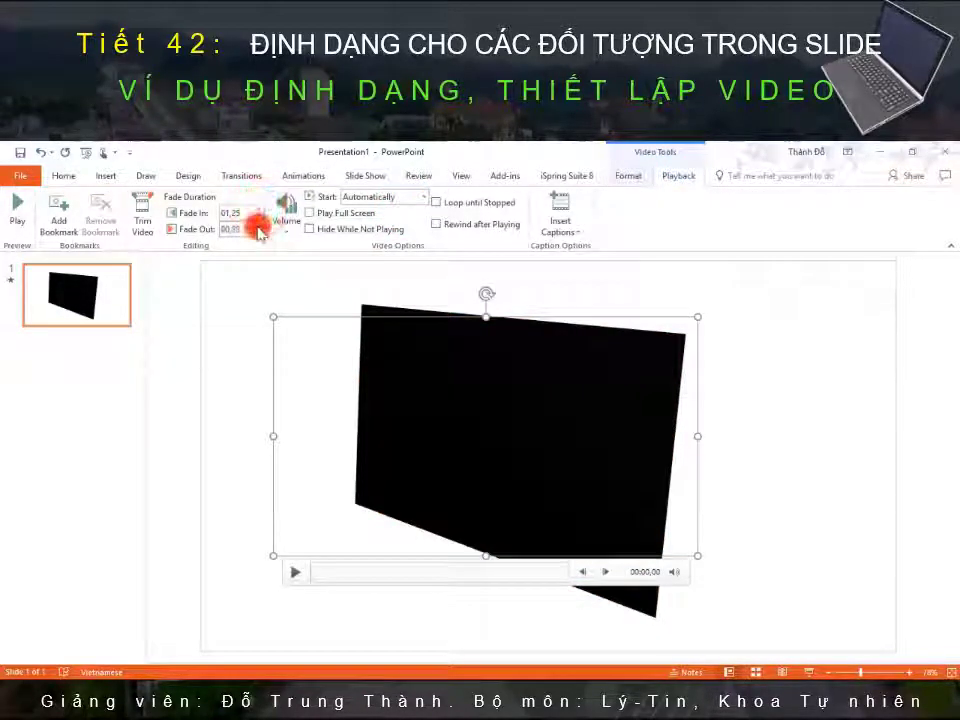
left_click(258, 225)
left_click(143, 218)
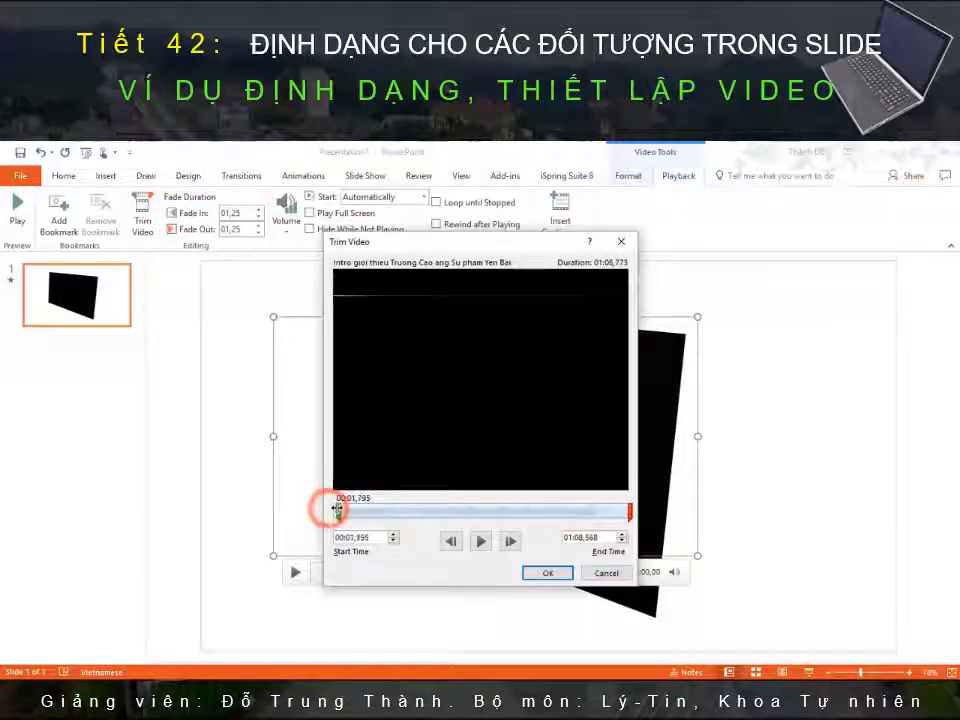
Step: Trim the video to play from 00:02,142 to 00:12,510
mouse_move(338, 509)
left_mouse_down()
mouse_move(348, 511)
mouse_move(339, 511)
left_mouse_up()
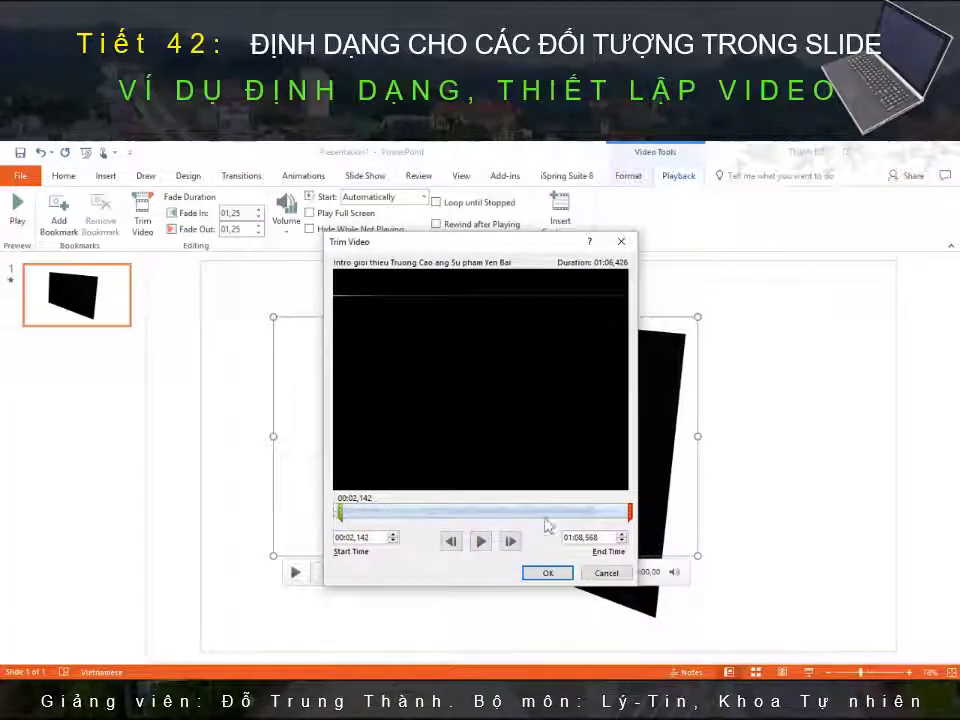
left_click_drag(630, 510, 412, 512)
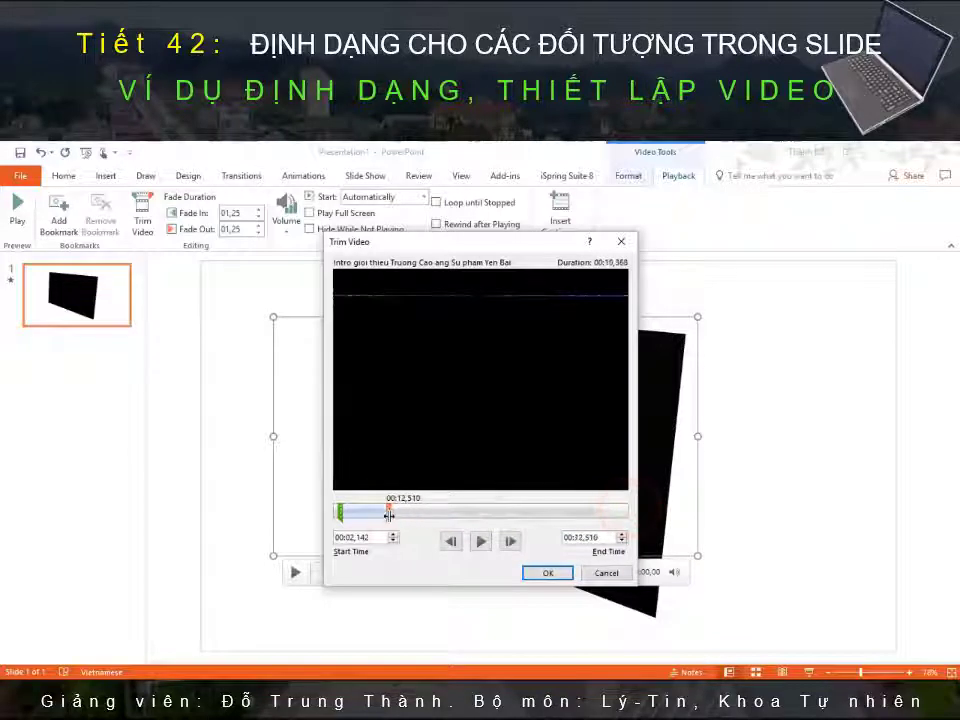
left_click(533, 571)
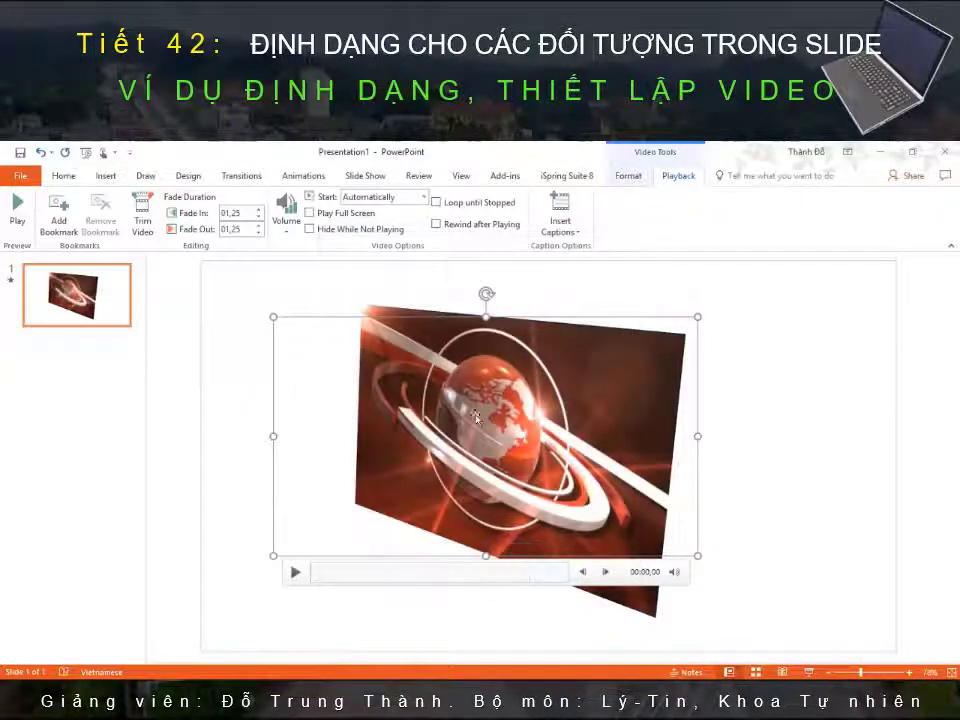
Step: Keep Start at Automatically, set Volume to High, and preview in Slide Show
left_click(424, 197)
left_click(389, 214)
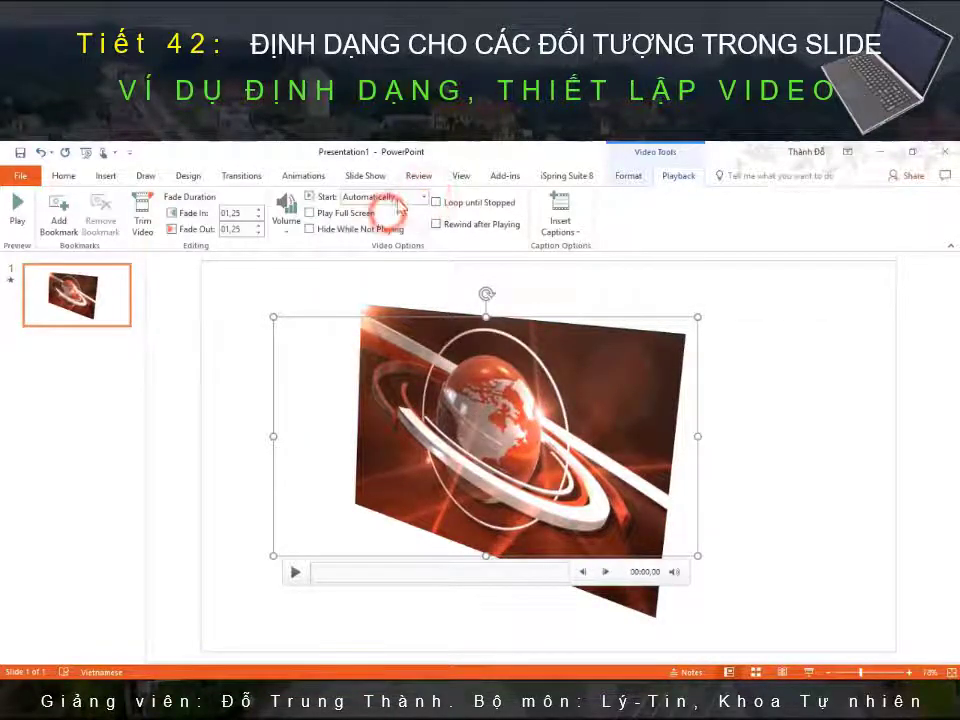
left_click(286, 234)
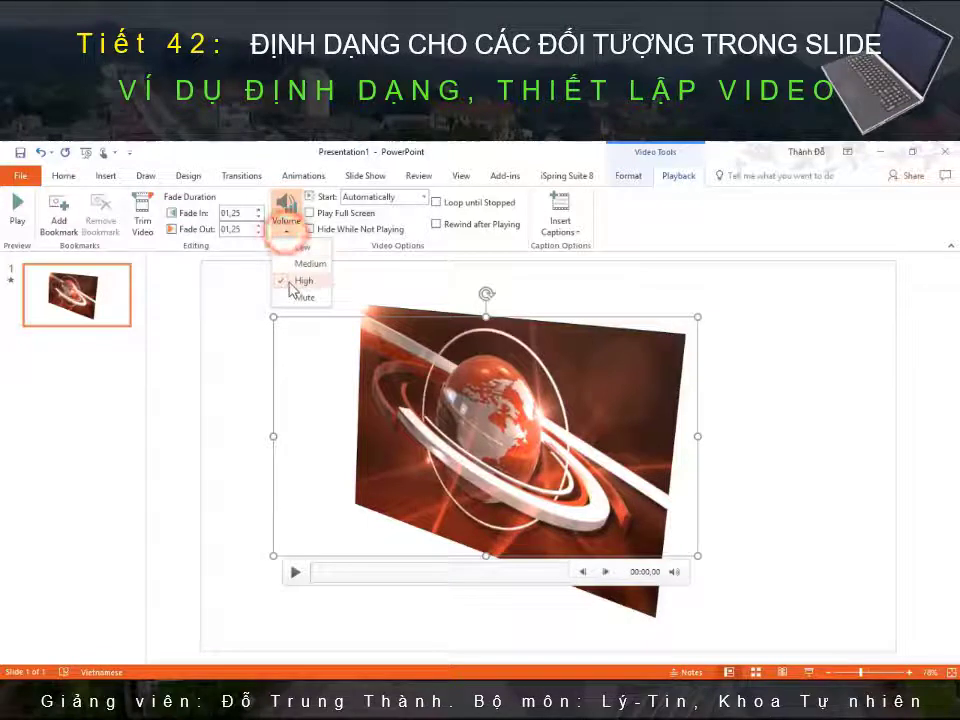
left_click(289, 281)
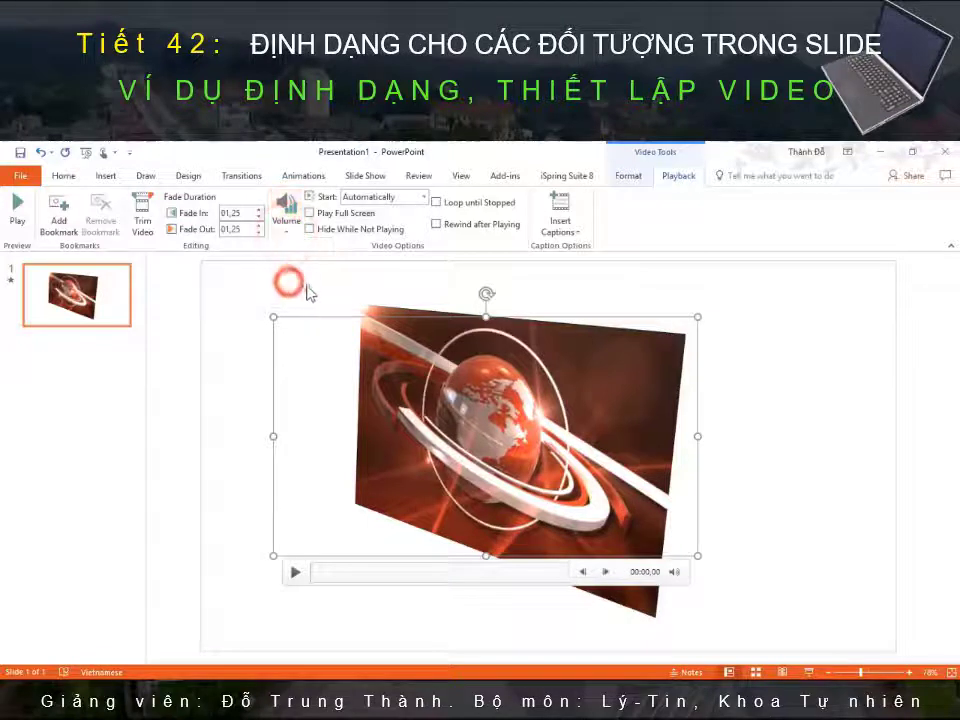
left_click(808, 669)
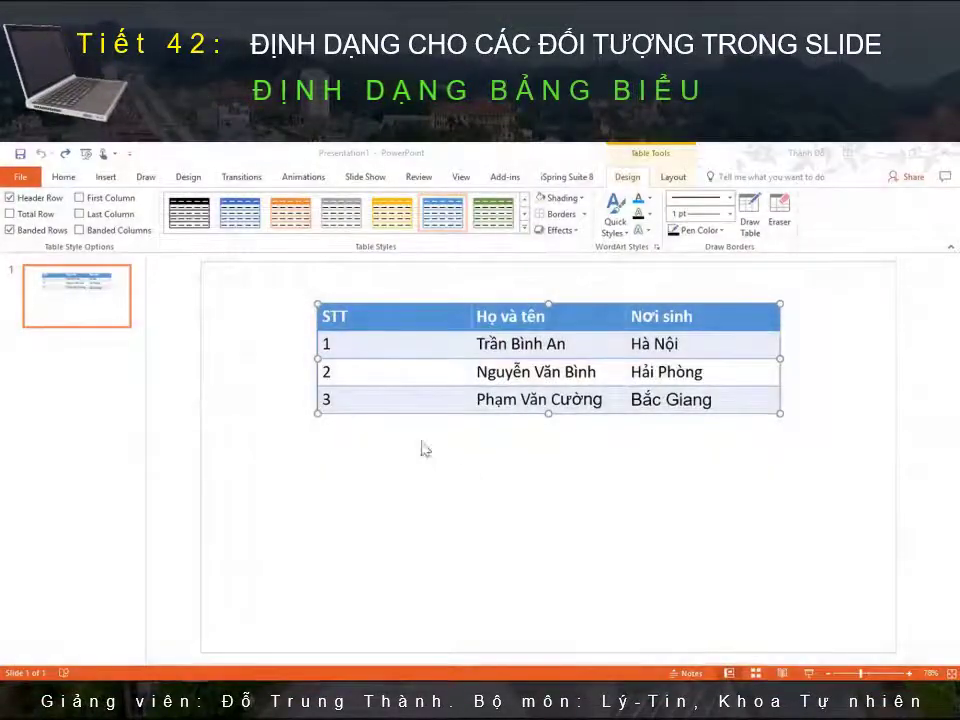
Step: Set the table text font to Arial
left_click(385, 416)
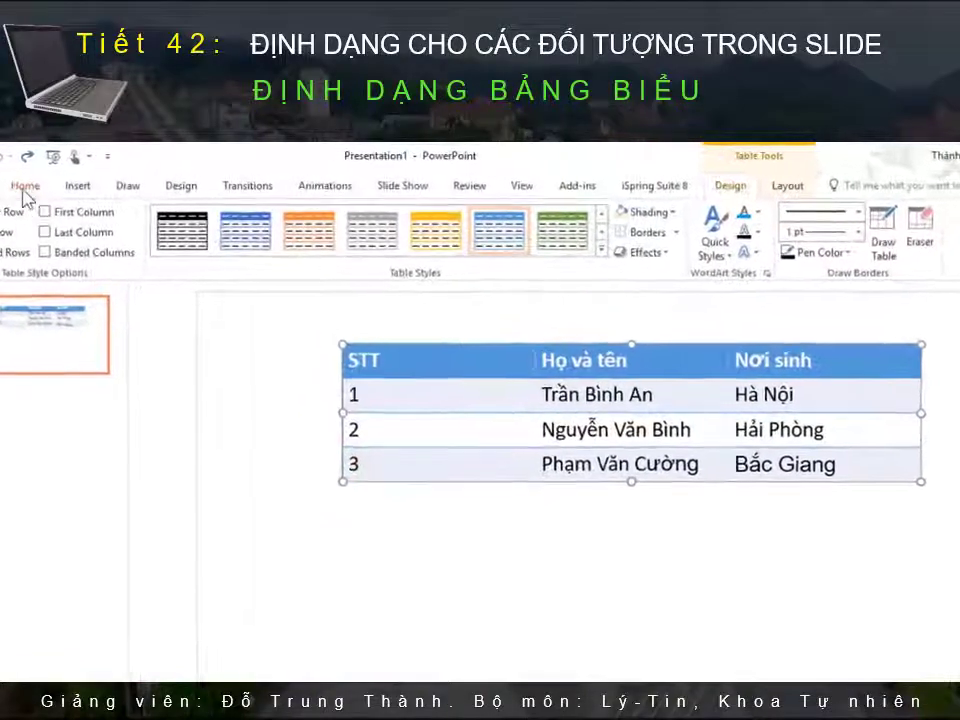
left_click(21, 189)
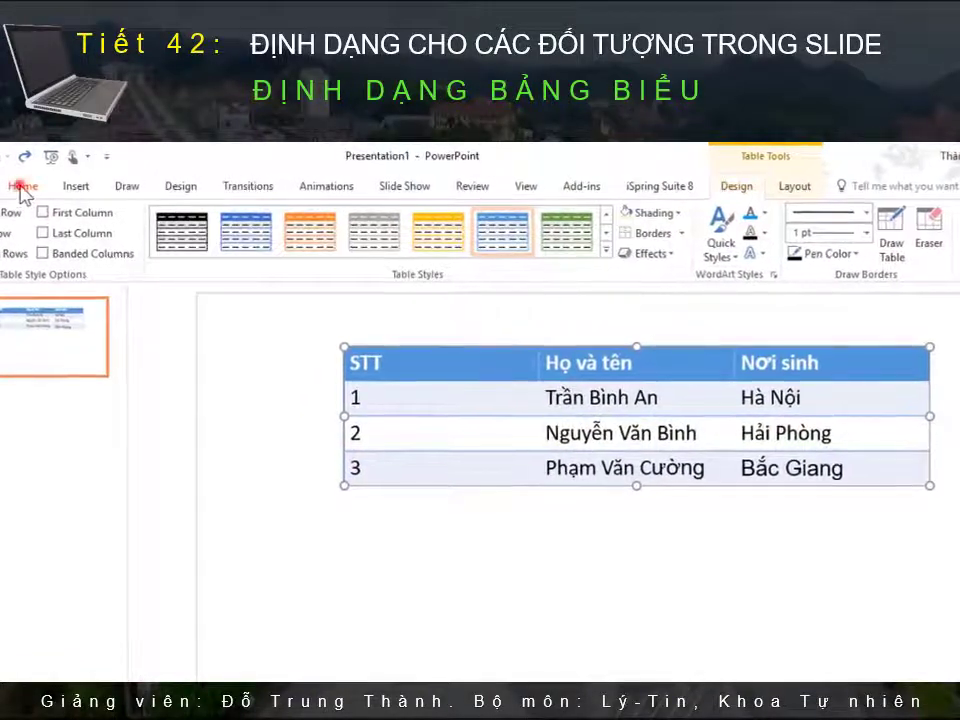
left_click(311, 222)
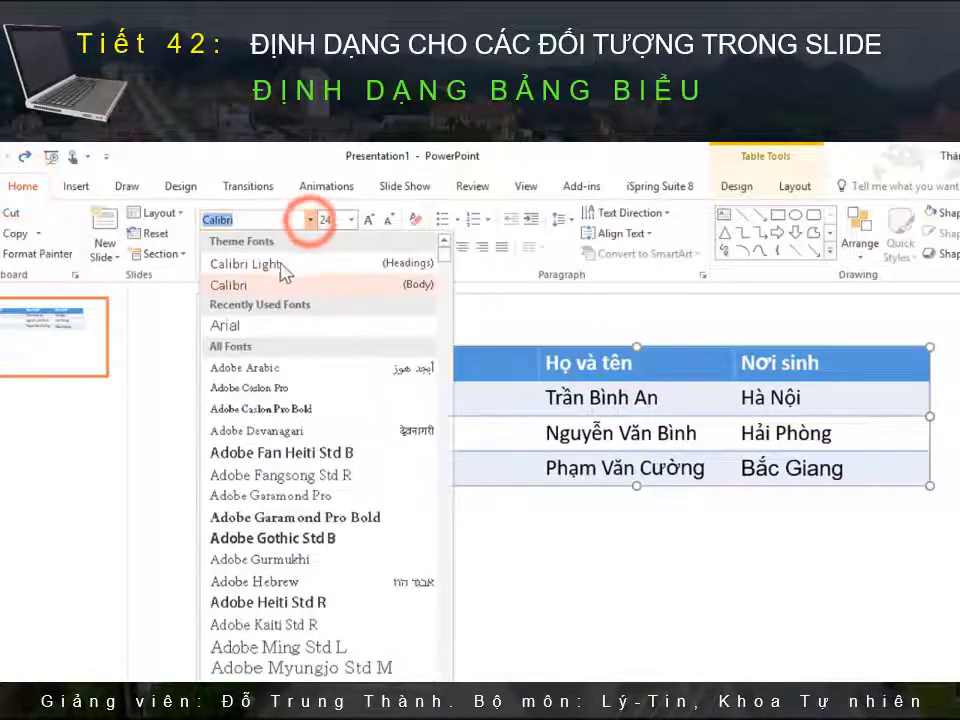
left_click(233, 324)
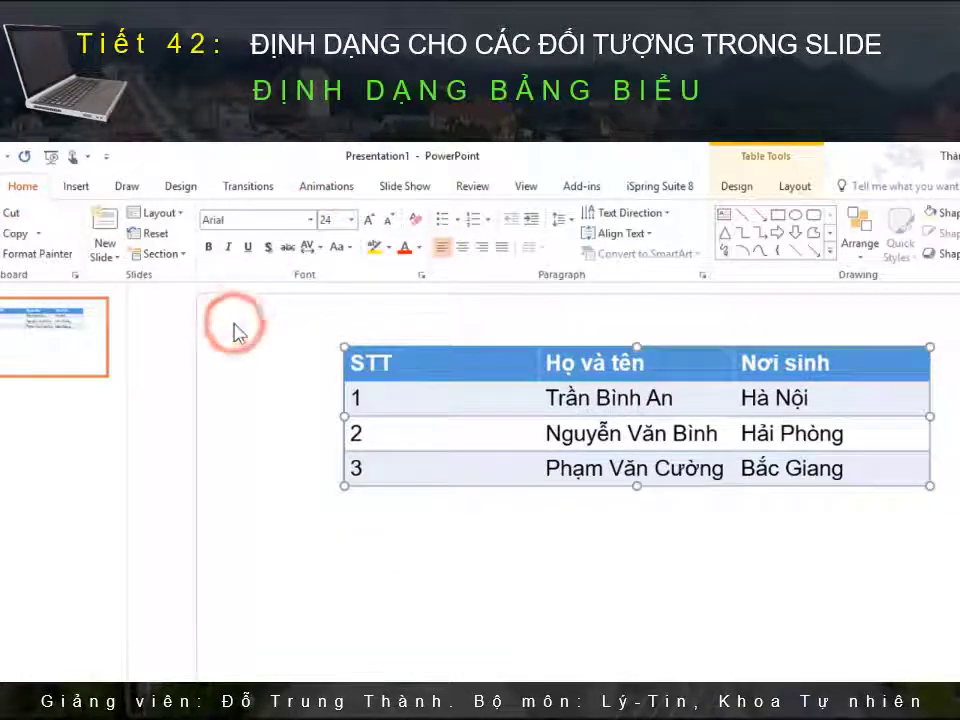
Step: Narrow the STT column and widen the Nơi sinh column
left_click(652, 435)
left_click(648, 466)
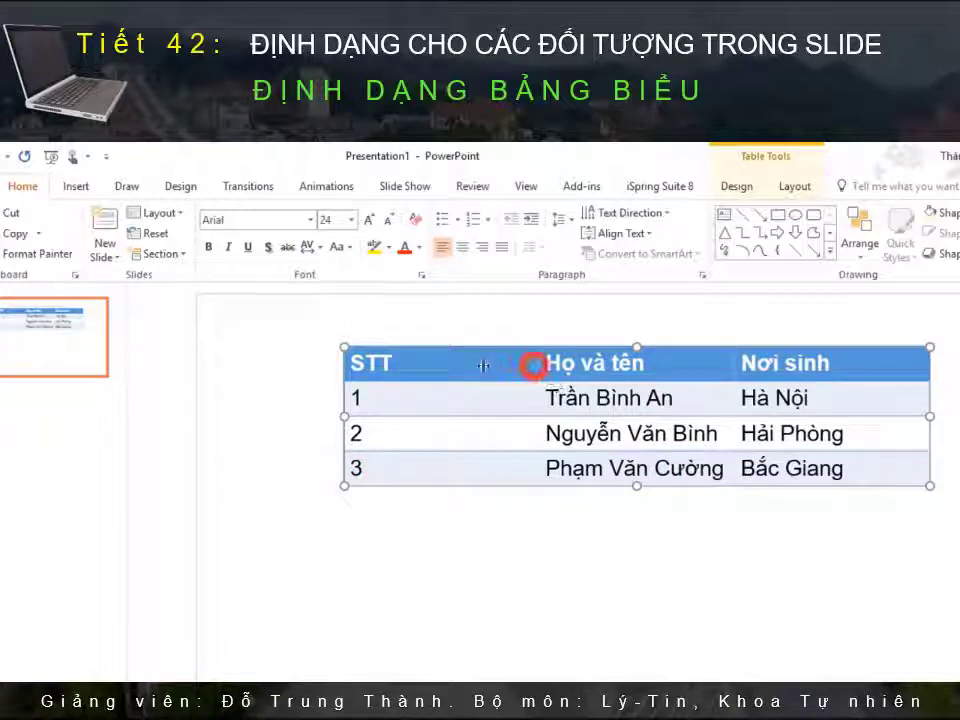
left_click_drag(483, 365, 418, 365)
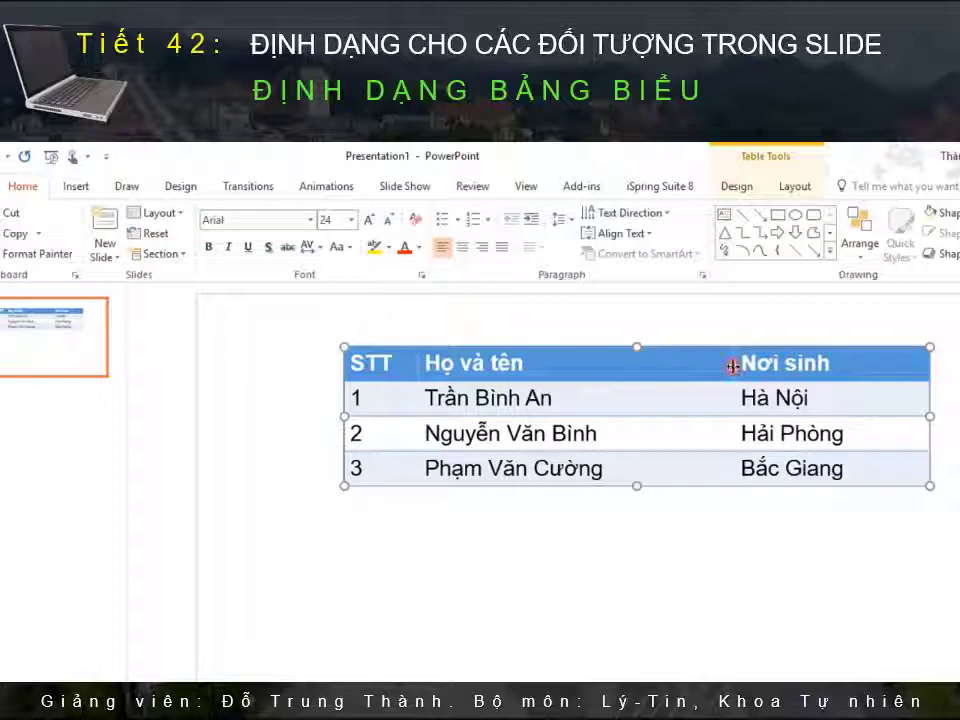
left_click_drag(706, 371, 699, 371)
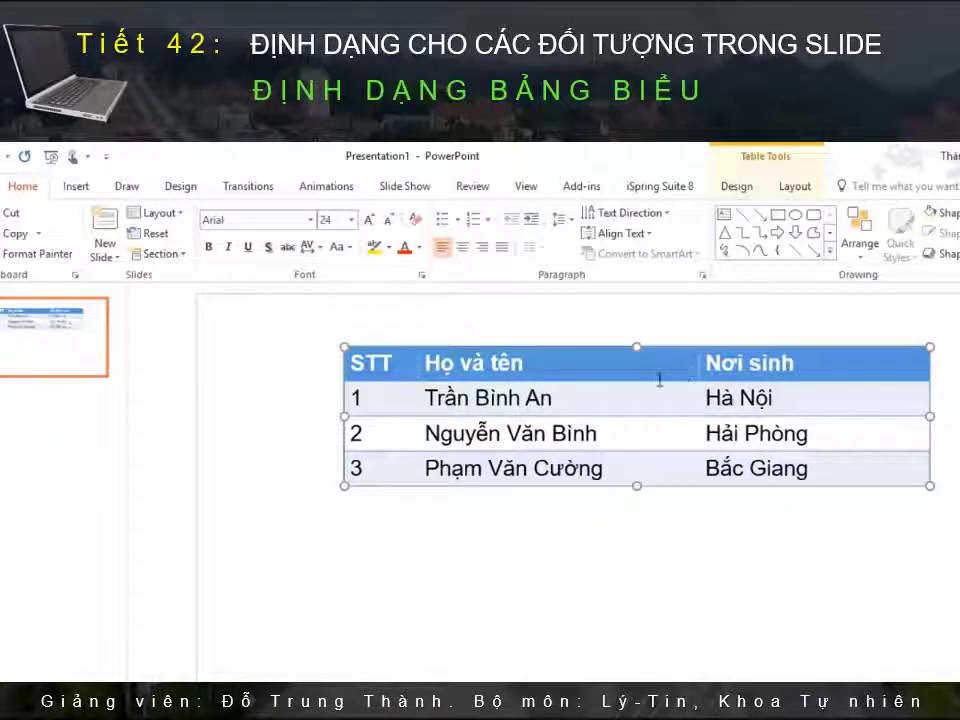
left_click(736, 189)
Step: Apply the blue medium table style and raise the table height to 7,9 cm
left_click(610, 248)
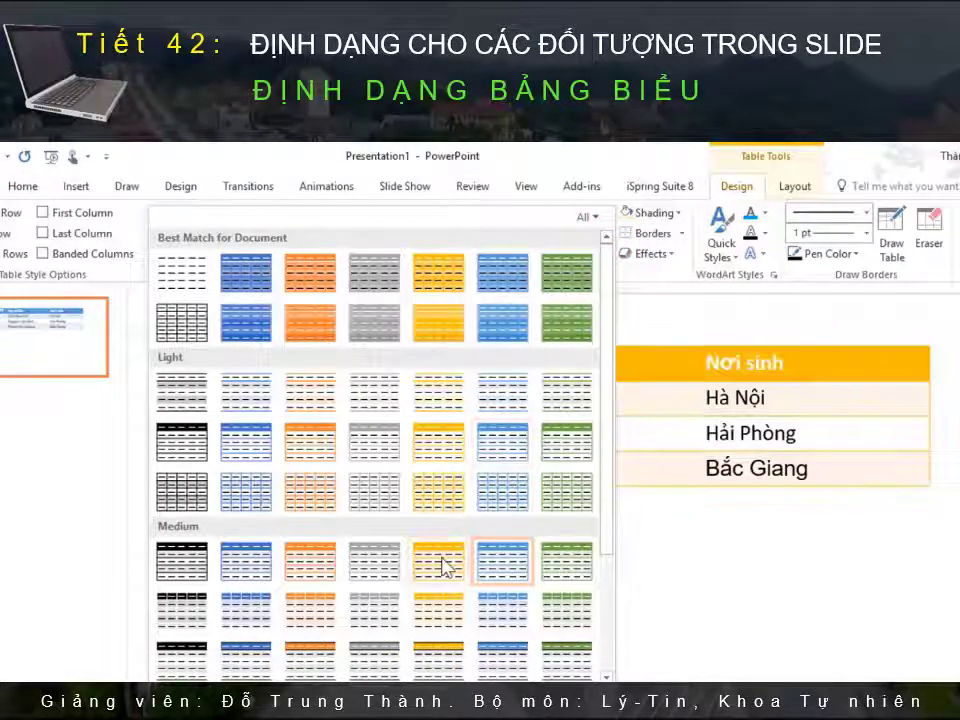
left_click(265, 567)
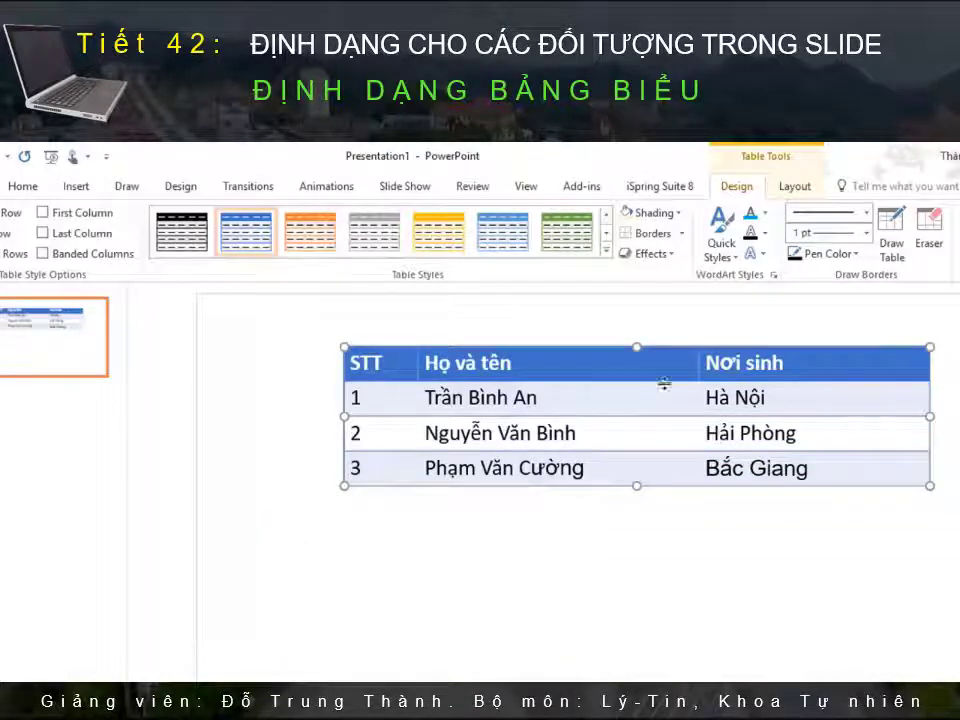
left_click(800, 187)
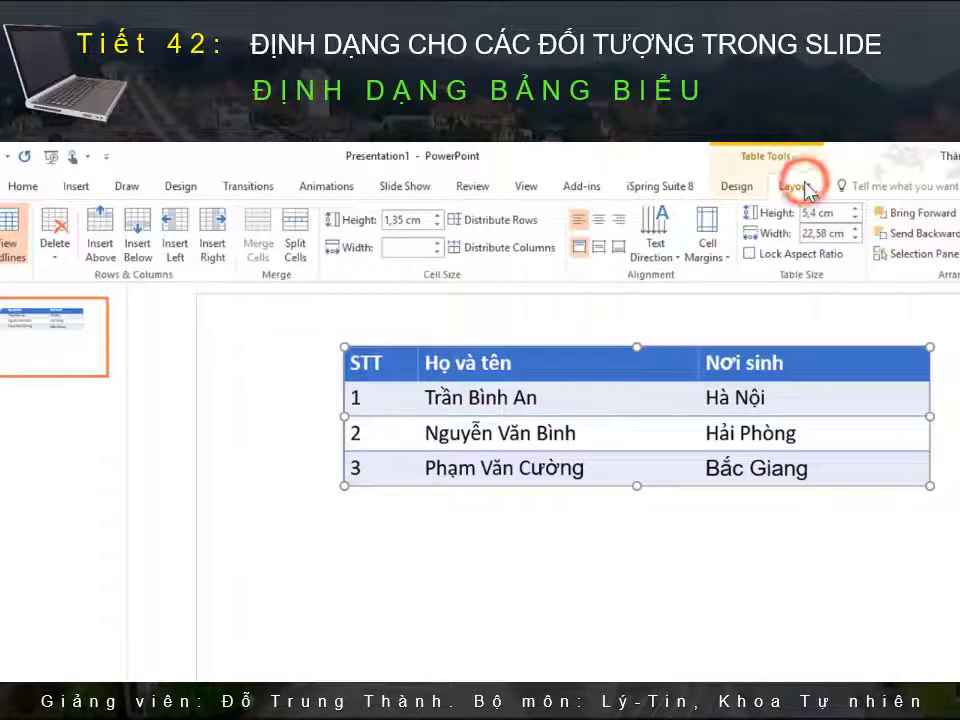
left_click(852, 208)
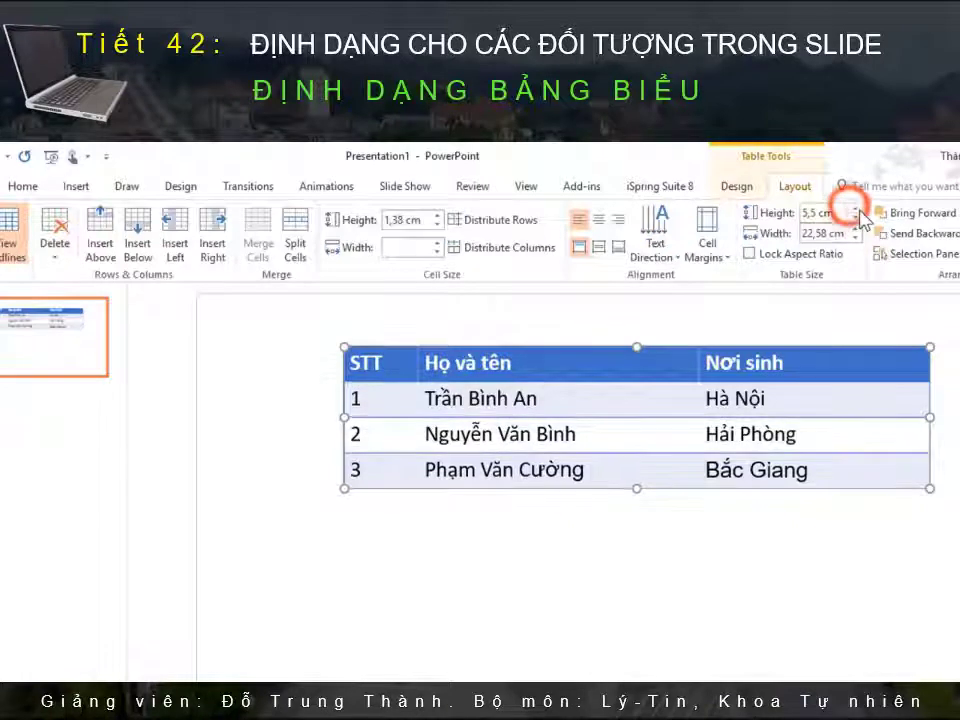
left_click(852, 208)
left_click(852, 208)
left_click(855, 210)
left_click(858, 210)
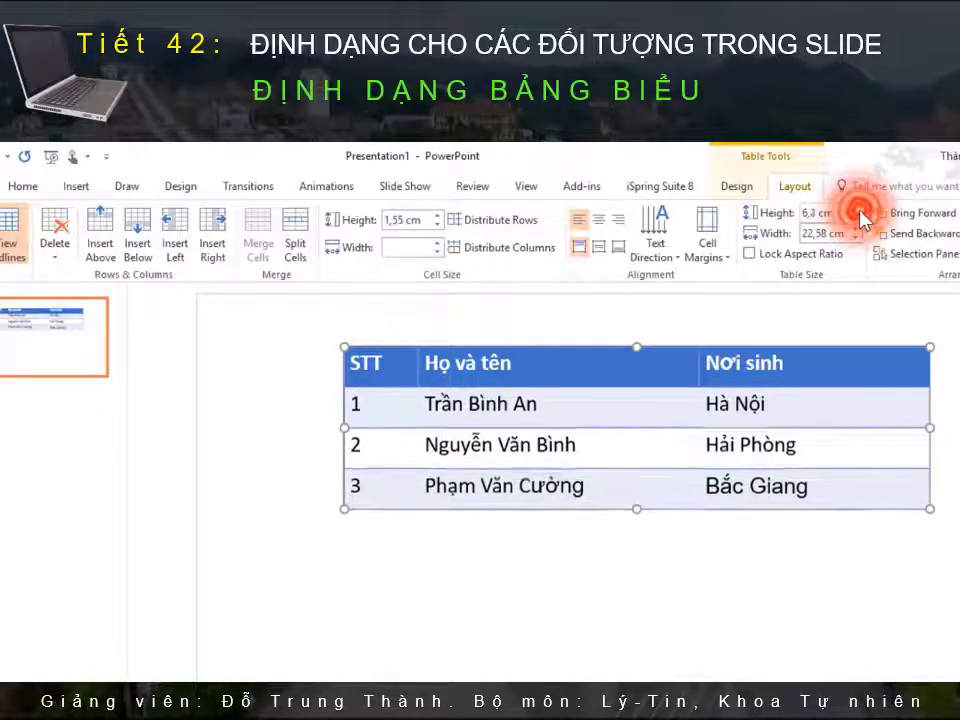
left_click(858, 210)
left_click(858, 210)
left_click(858, 210)
left_click(856, 209)
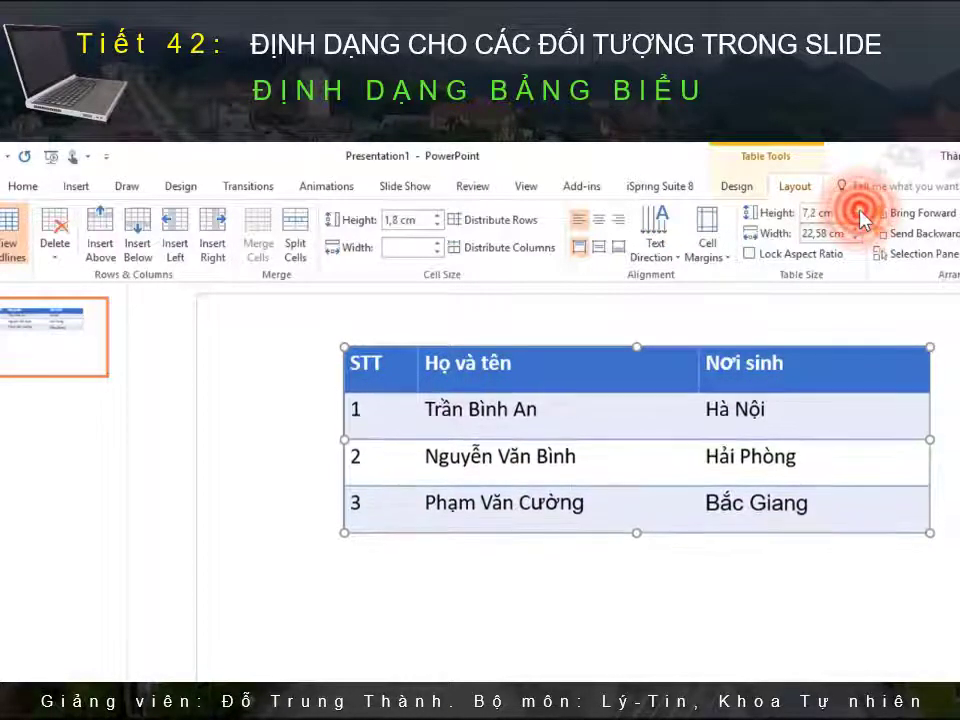
left_click(856, 209)
left_click(856, 209)
left_click(856, 209)
left_click(856, 210)
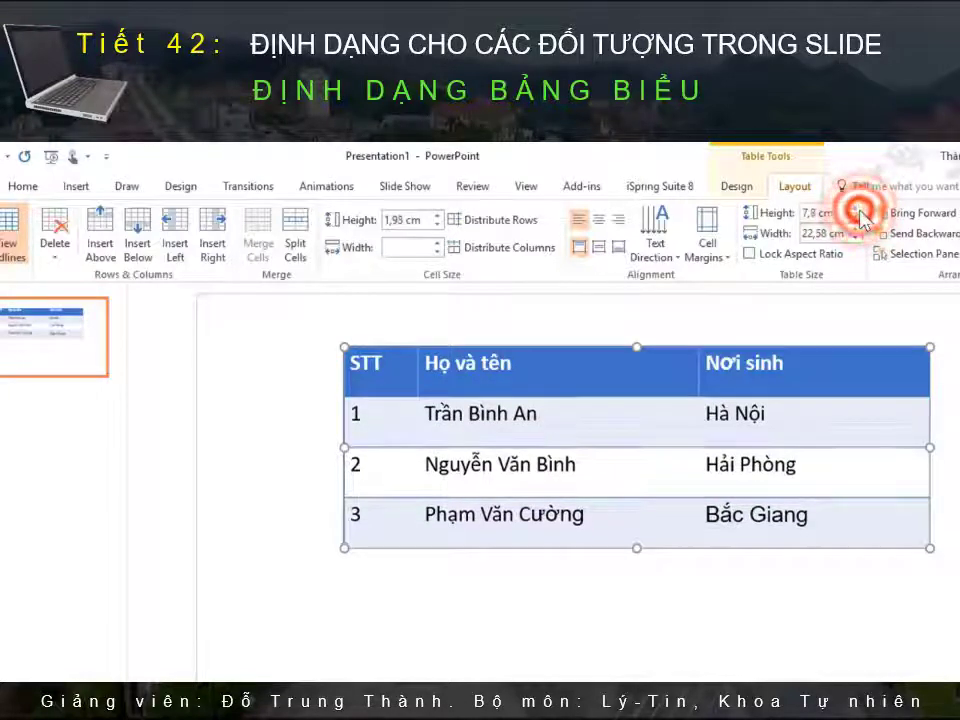
Step: Widen the table to 24 cm and set its height to 8 cm
left_click(858, 230)
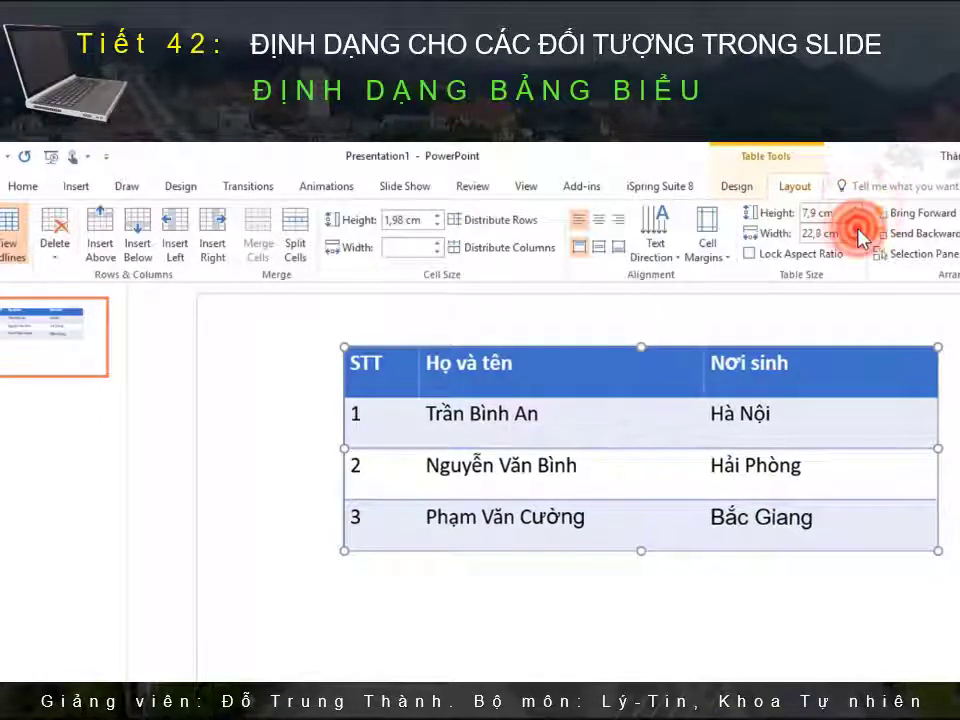
left_click(858, 230)
left_click(858, 230)
left_click(858, 230)
left_click(858, 230)
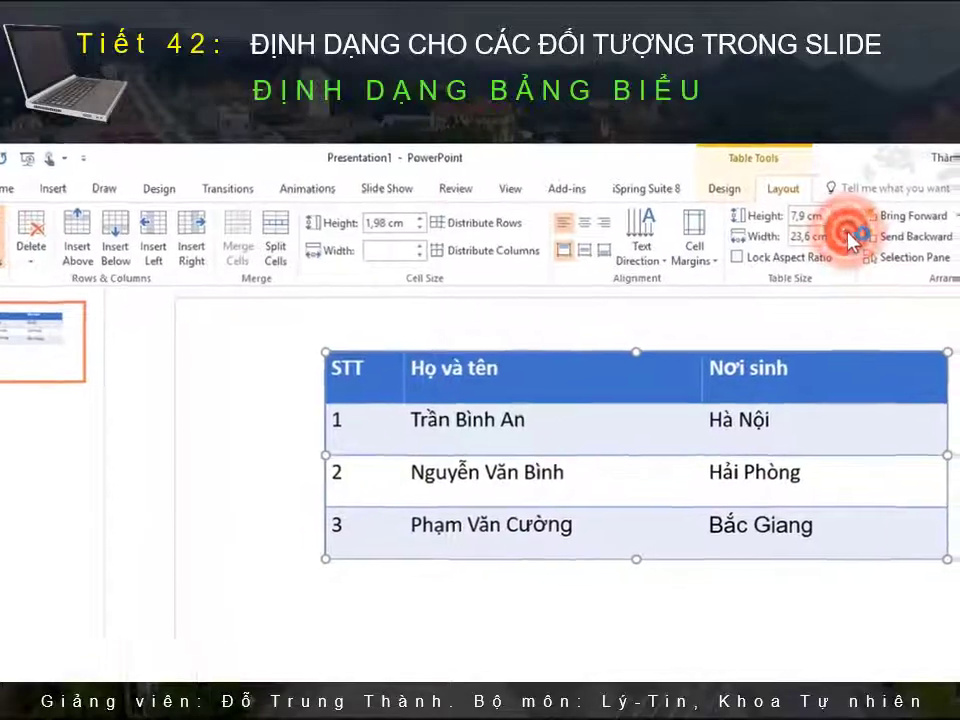
left_click(858, 230)
left_click(858, 230)
left_click(858, 230)
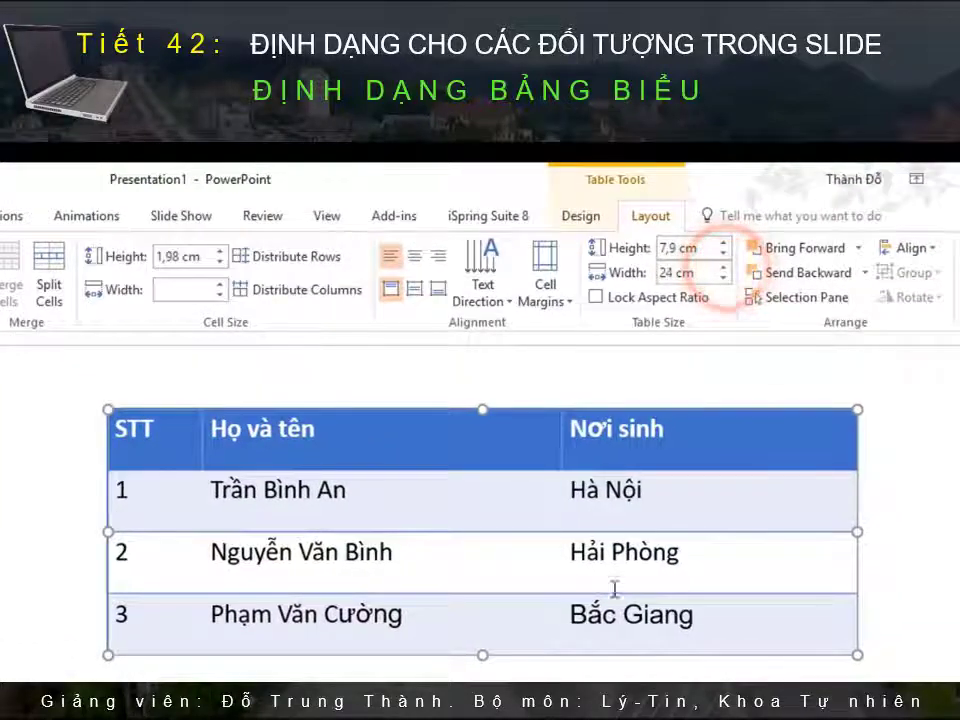
left_click(722, 244)
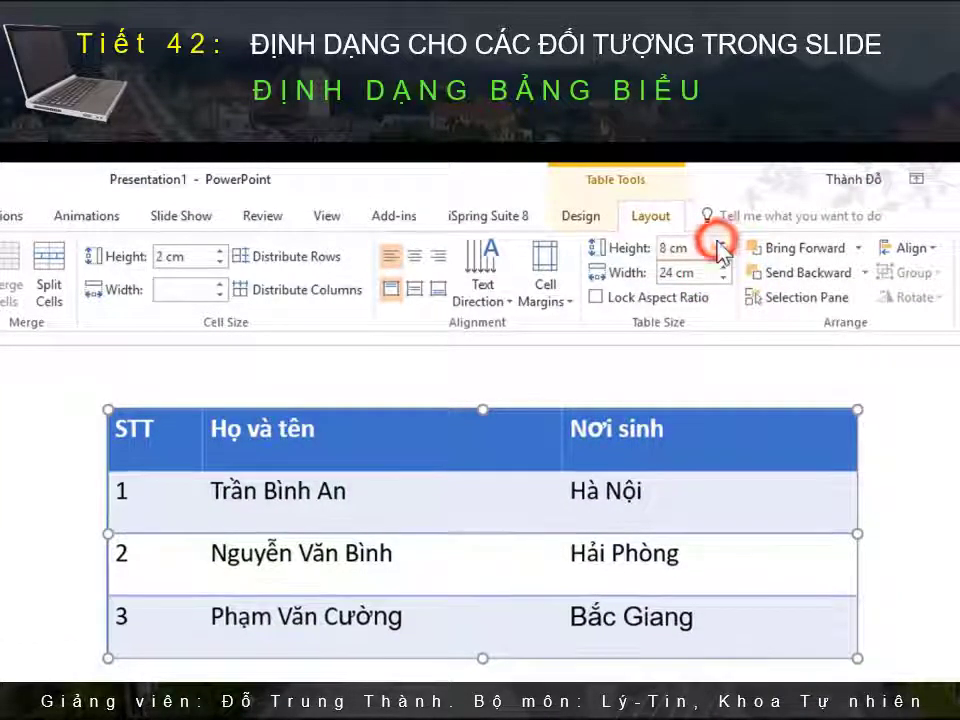
Step: Centre text vertically in the cells and align the table centre and middle on the slide
left_click(414, 290)
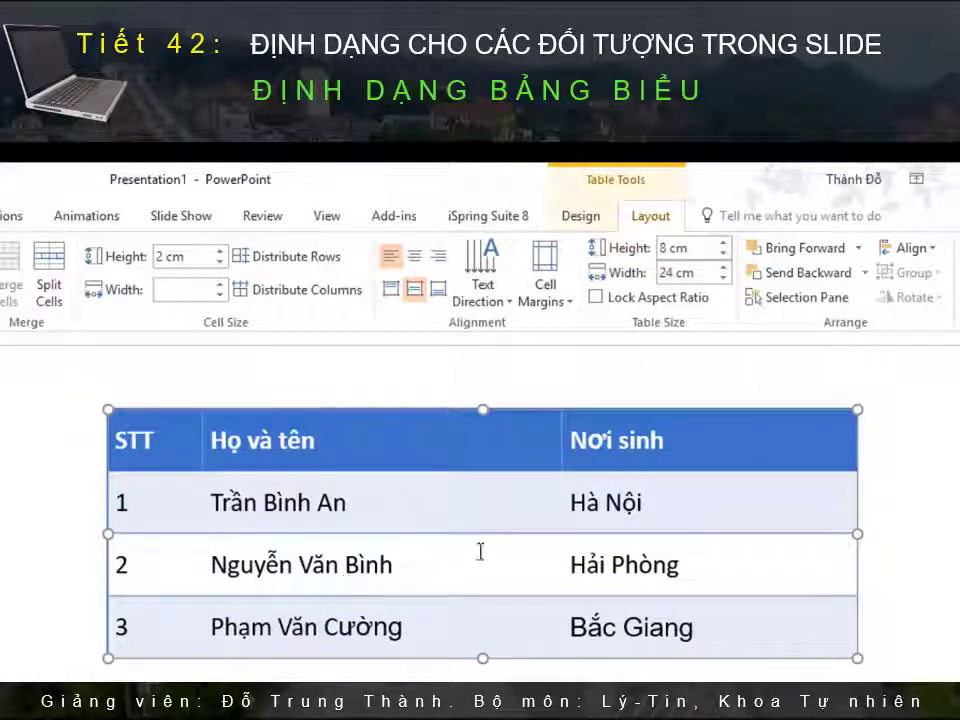
left_click(910, 250)
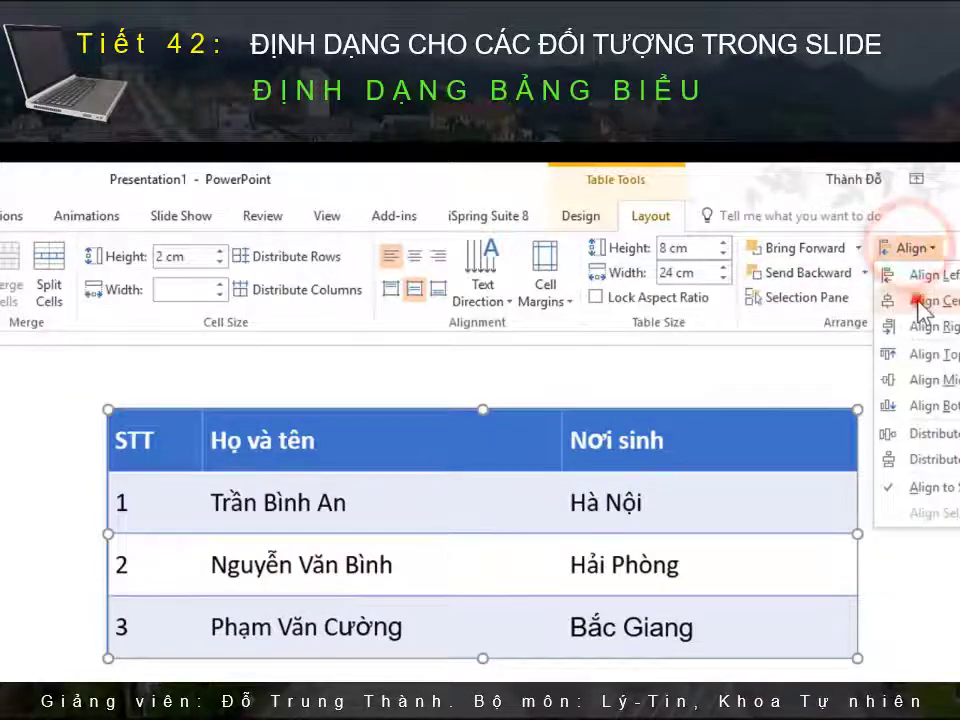
left_click(920, 302)
left_click(916, 250)
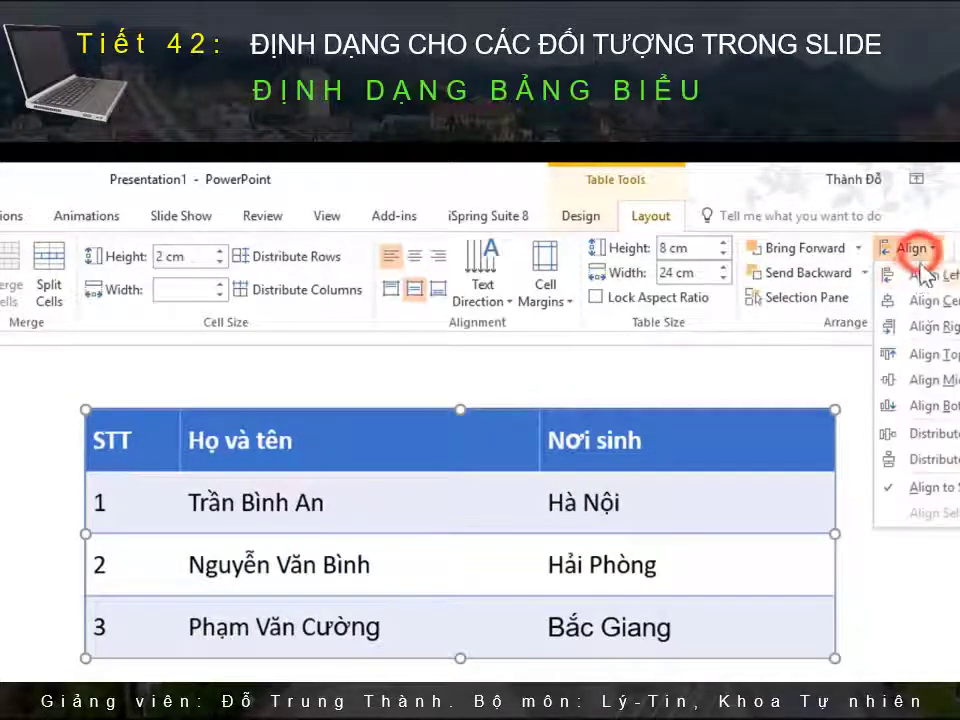
left_click(925, 380)
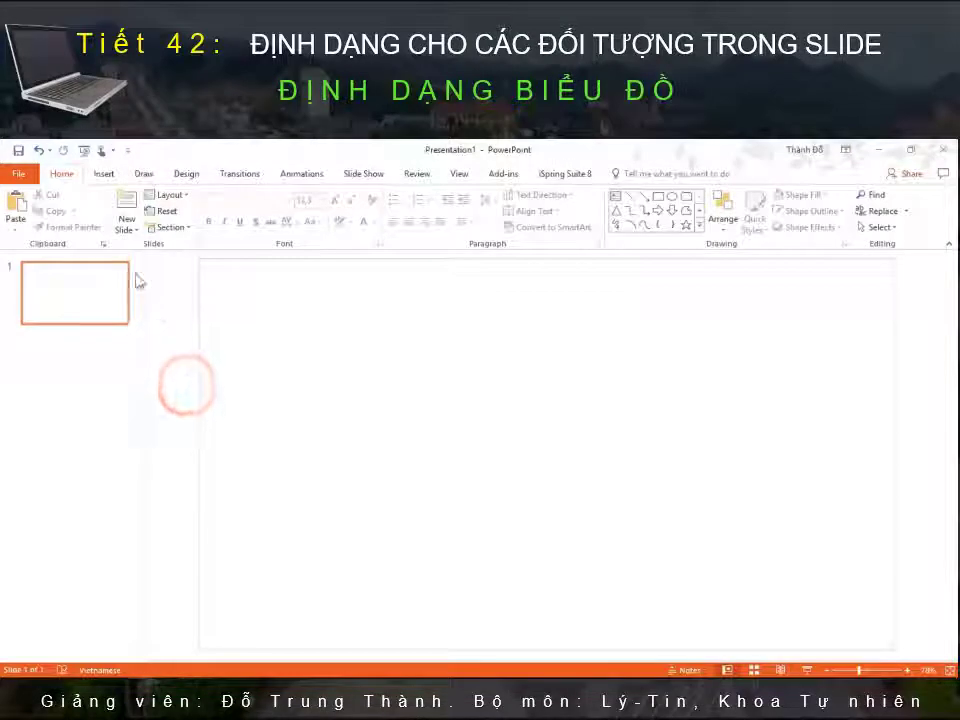
Step: Insert a Clustered Column chart and close its data sheet
left_click(104, 176)
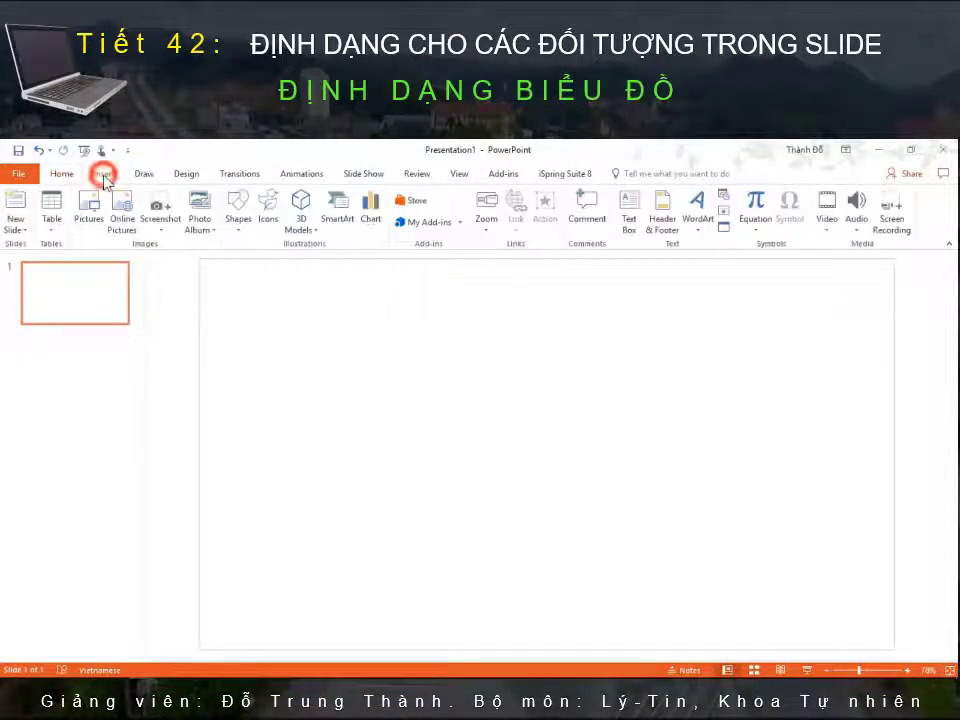
left_click(383, 222)
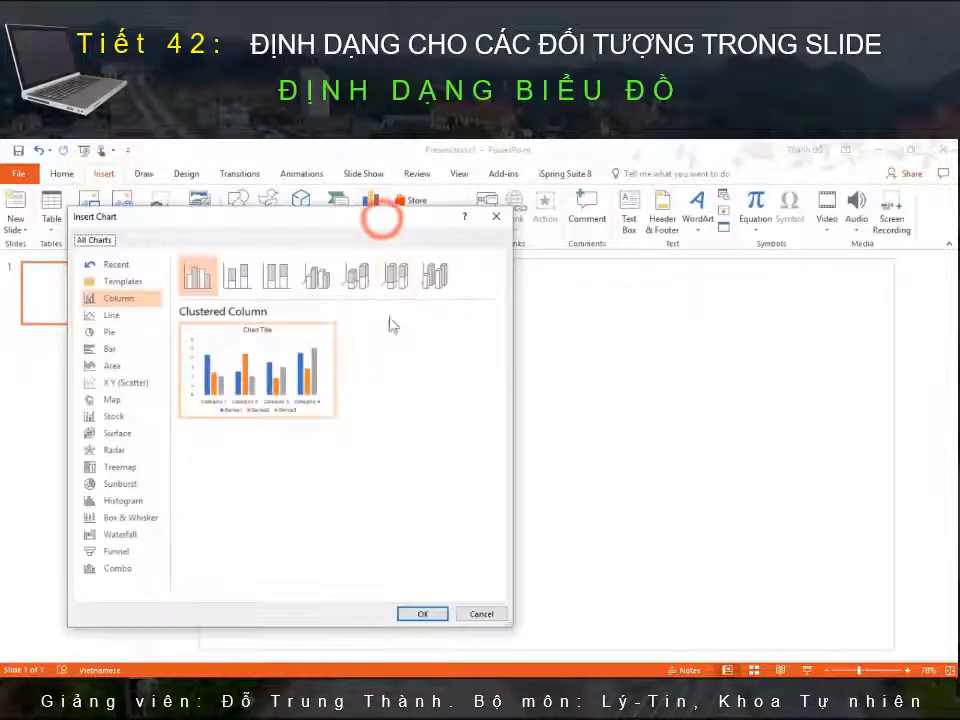
left_click(420, 615)
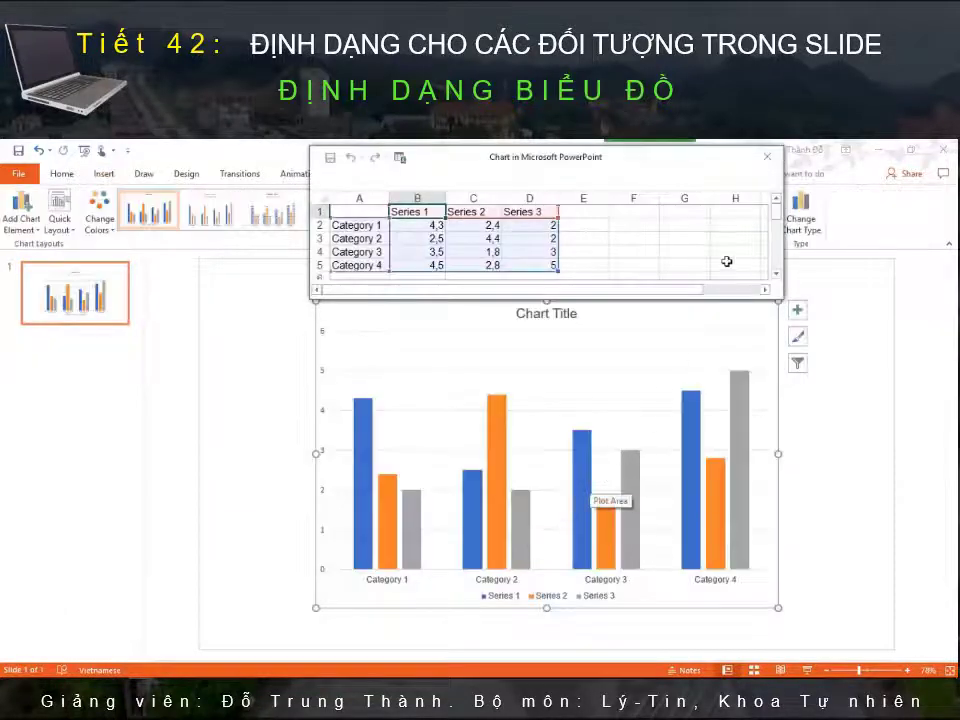
left_click(770, 162)
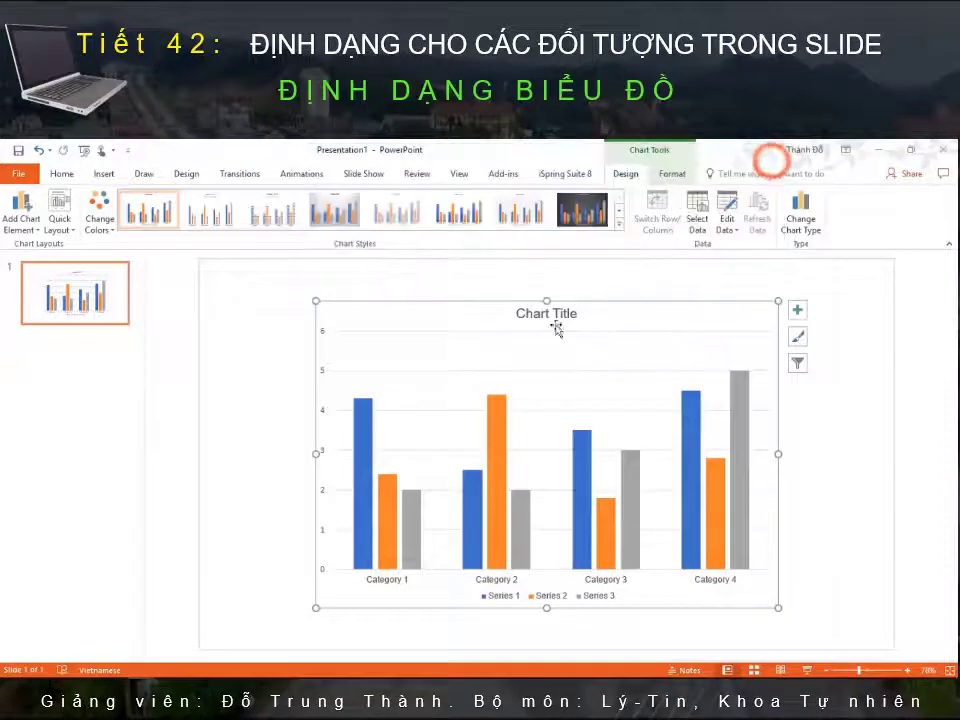
Step: Add axis titles, data labels and a data table to the chart
left_click(786, 324)
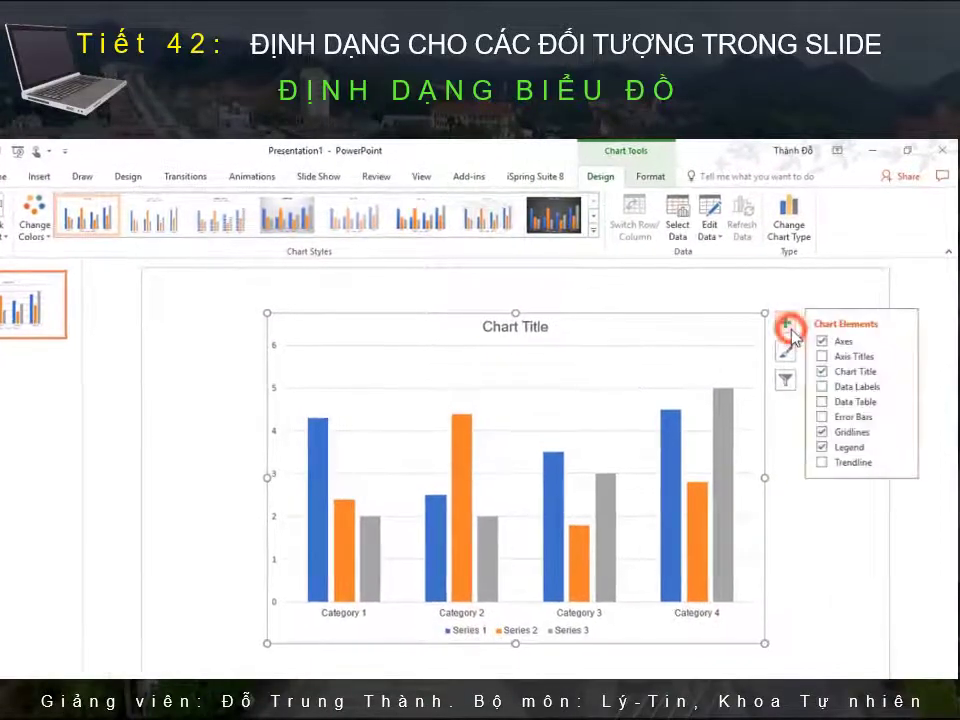
left_click(823, 342)
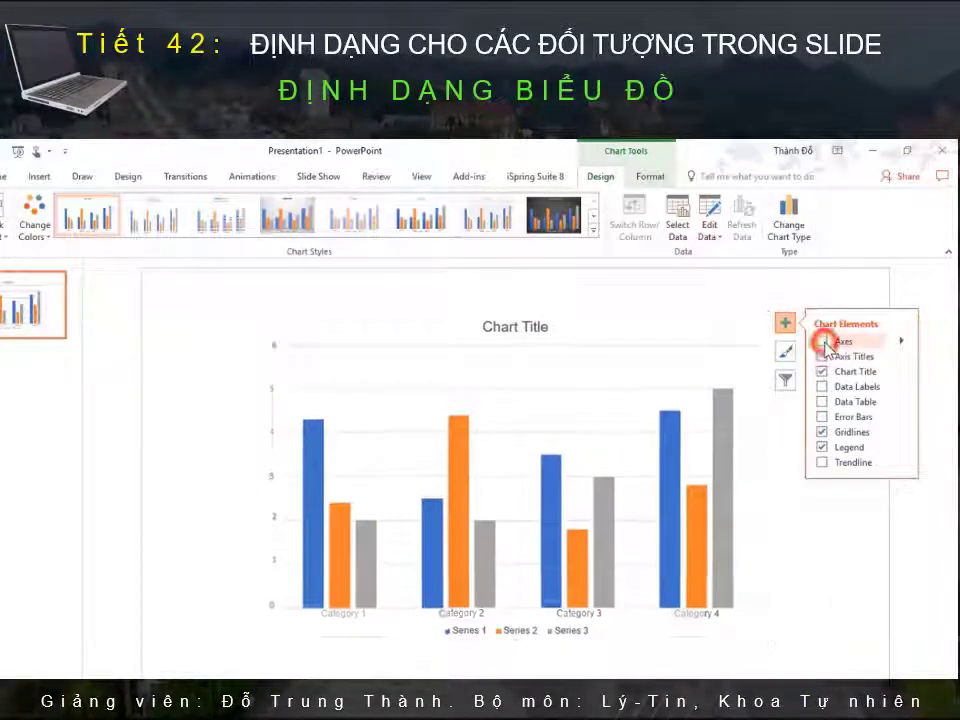
left_click(823, 342)
left_click(822, 357)
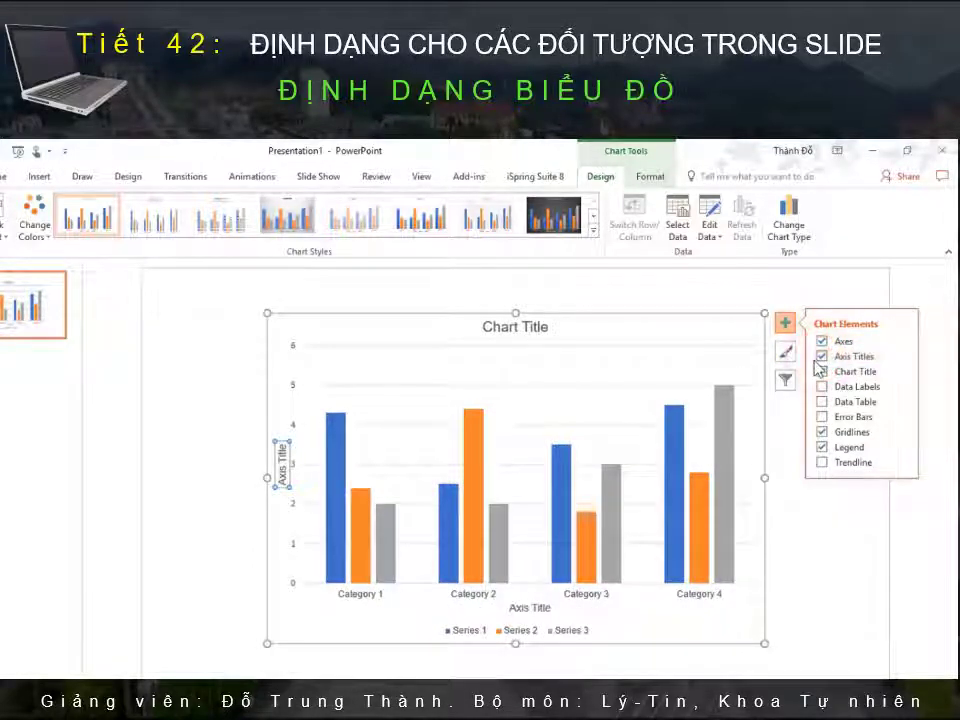
left_click(822, 388)
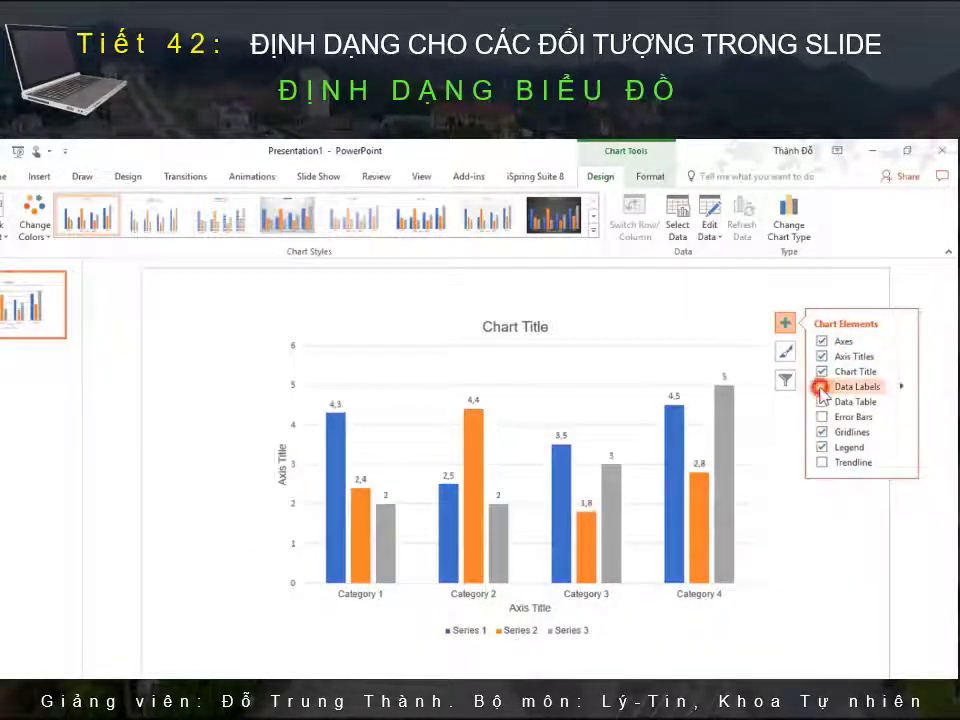
left_click(822, 402)
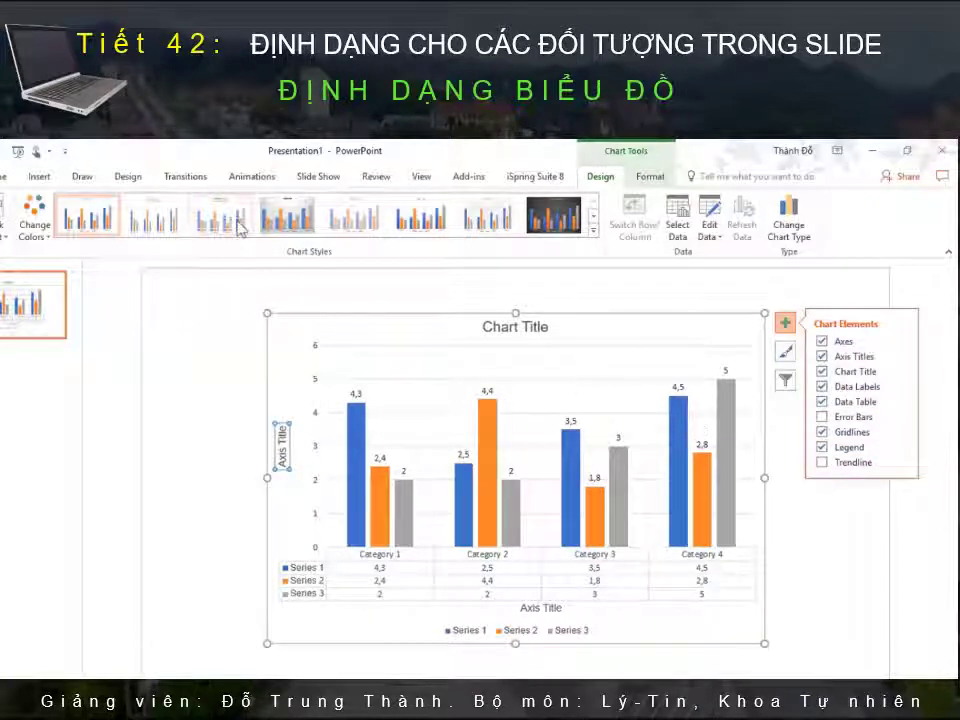
Step: Give the column chart the dark charcoal style with light text
left_click(280, 218)
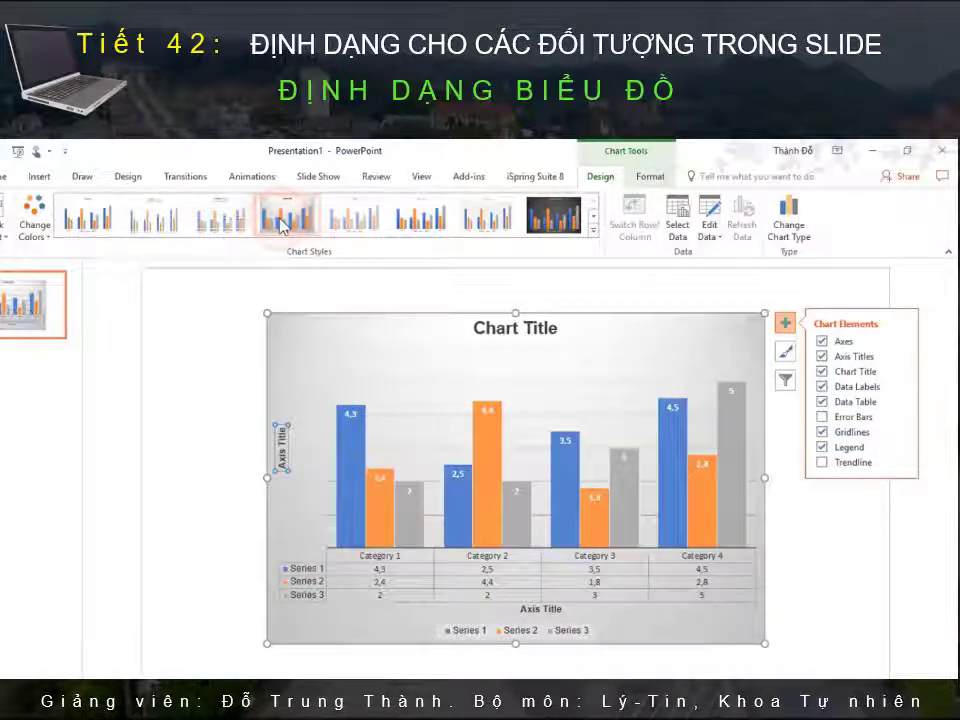
left_click(556, 218)
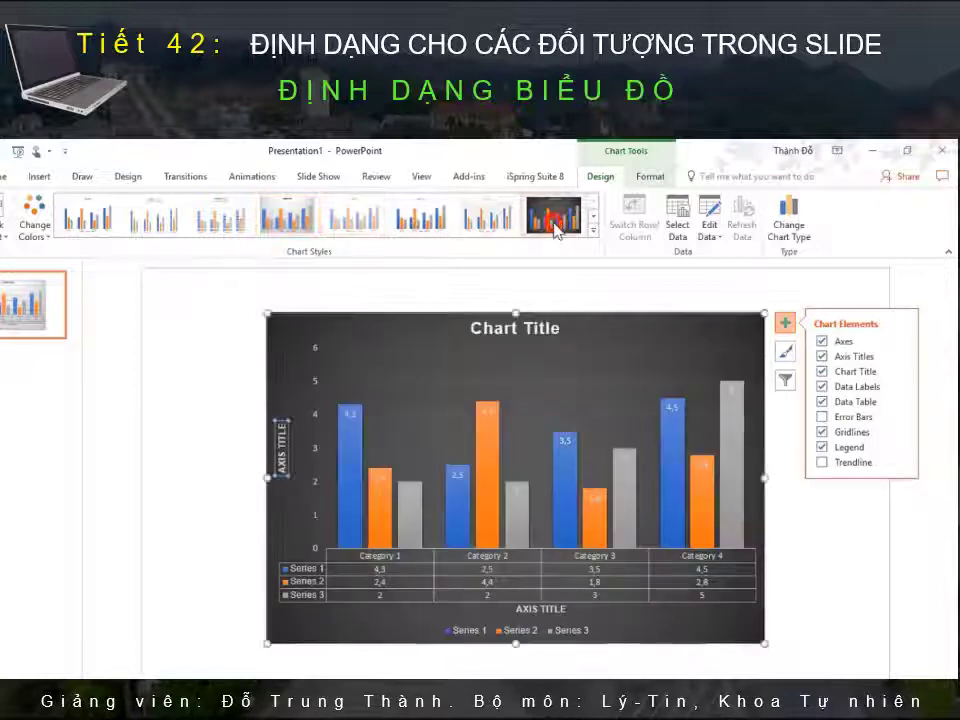
left_click(592, 233)
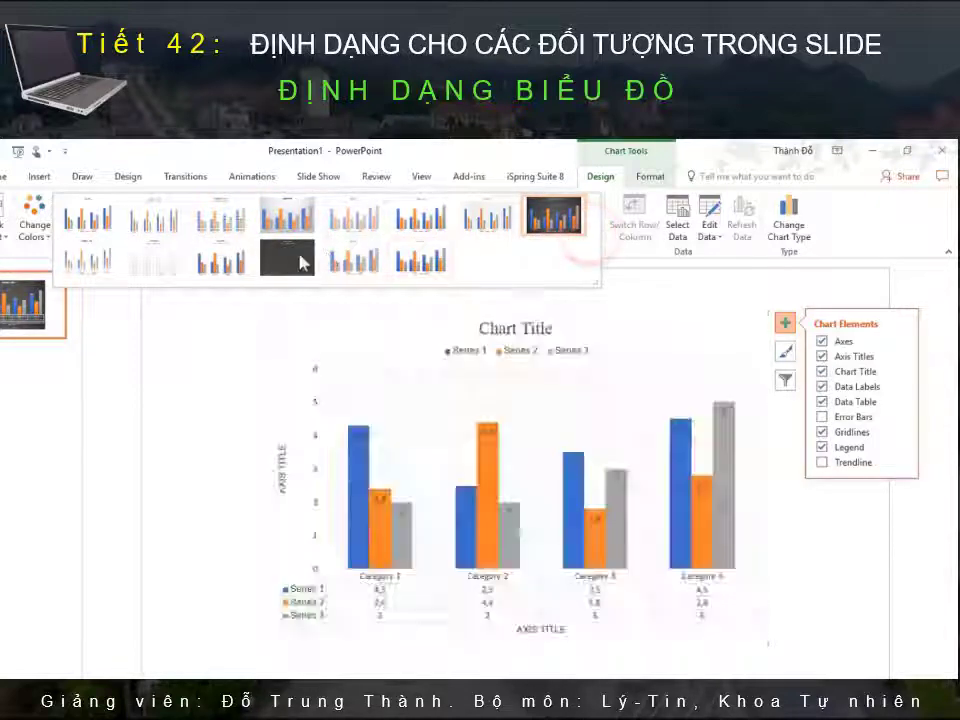
left_click(553, 216)
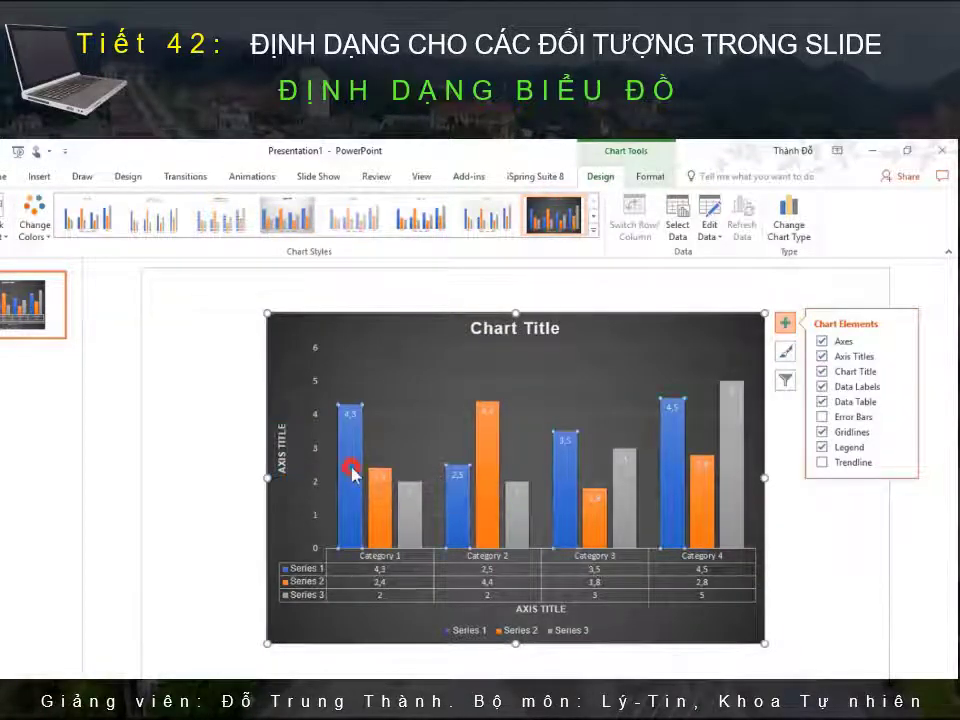
Step: Fill the Series 1 bars green, Series 2 yellow and Series 3 blue
left_click(650, 176)
left_click(346, 200)
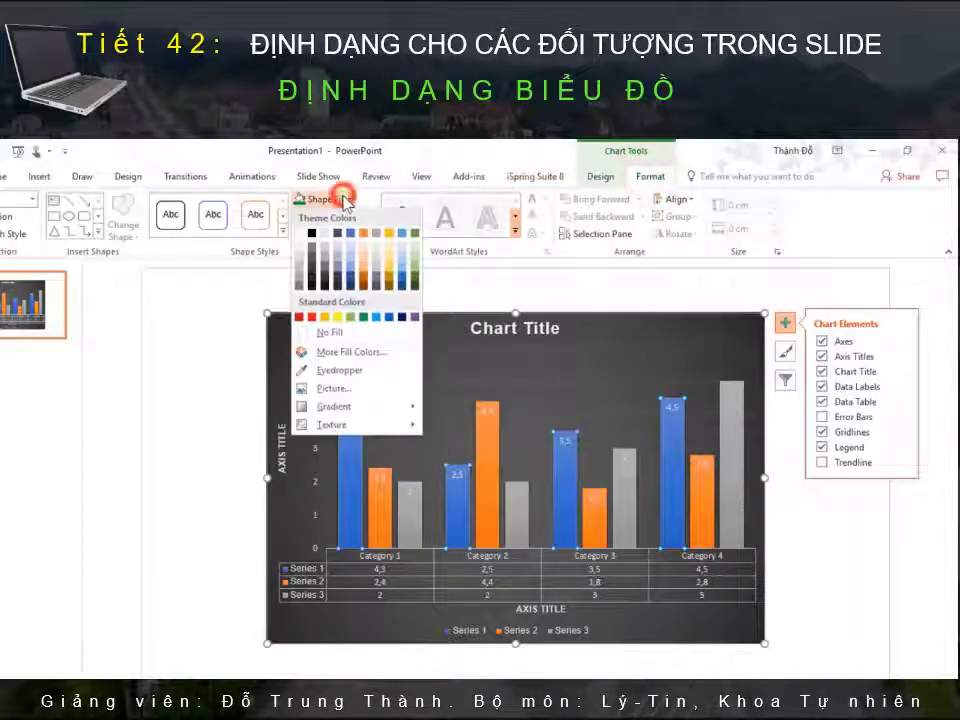
left_click(361, 317)
left_click(377, 508)
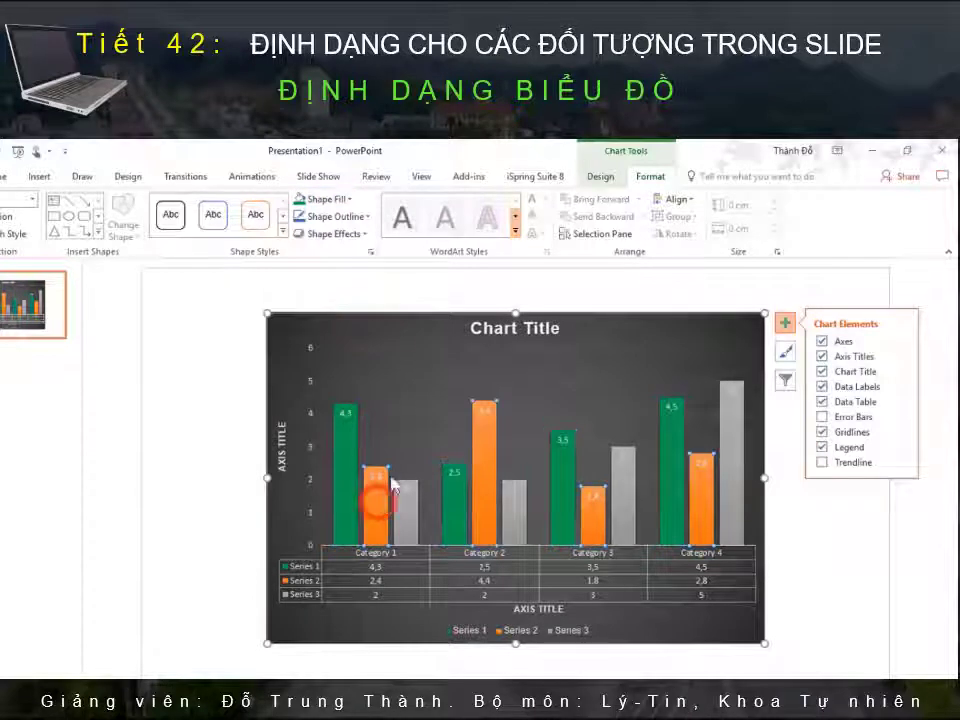
left_click(345, 200)
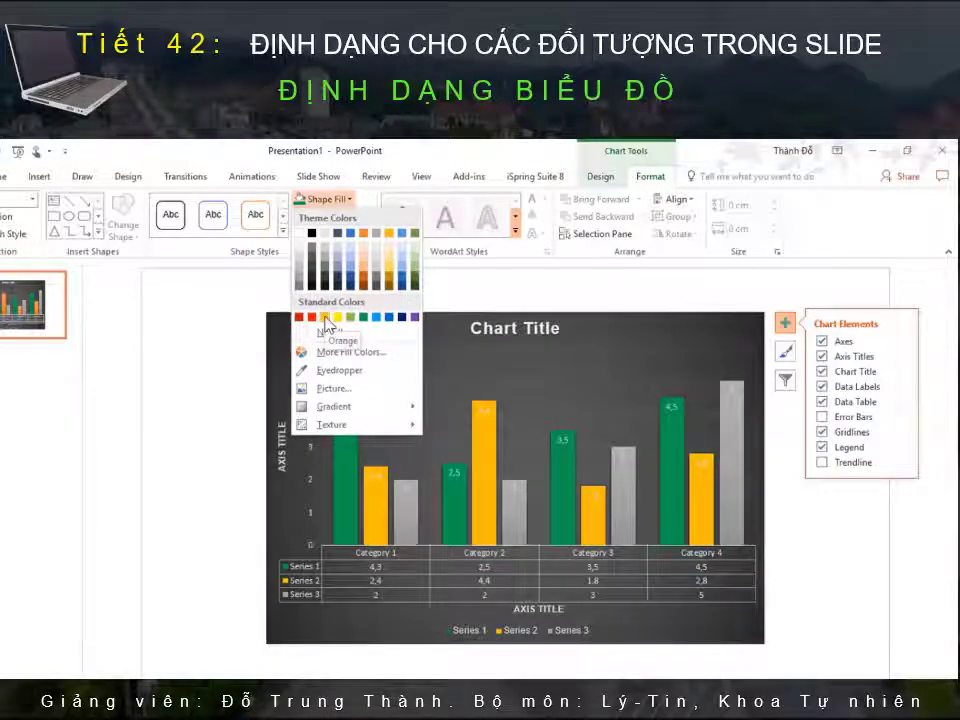
left_click(325, 318)
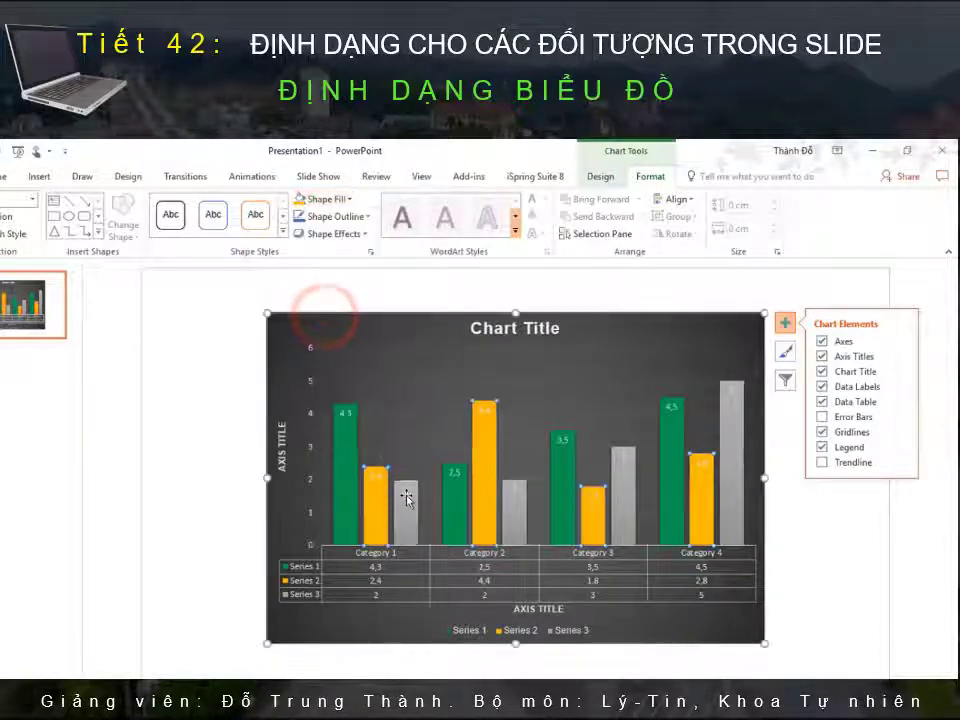
left_click(408, 503)
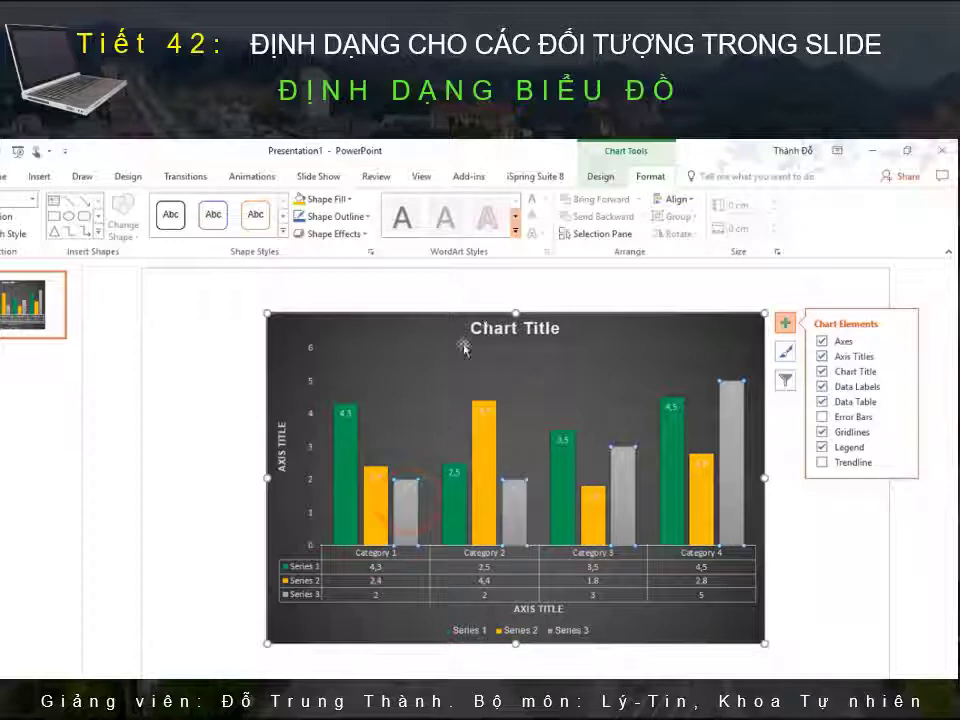
left_click(347, 201)
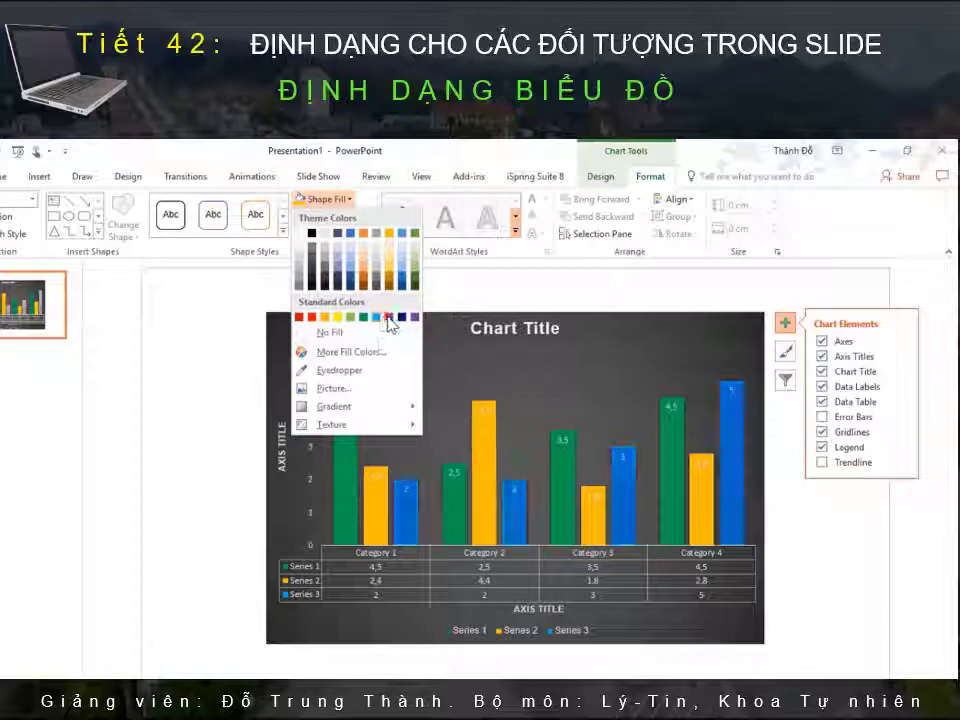
left_click(387, 318)
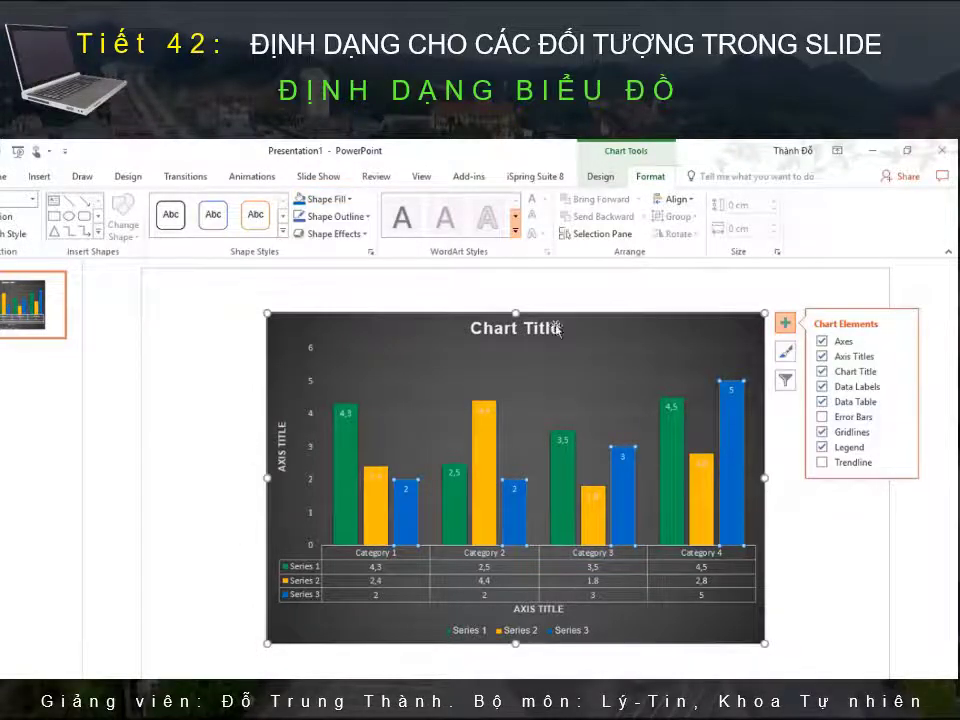